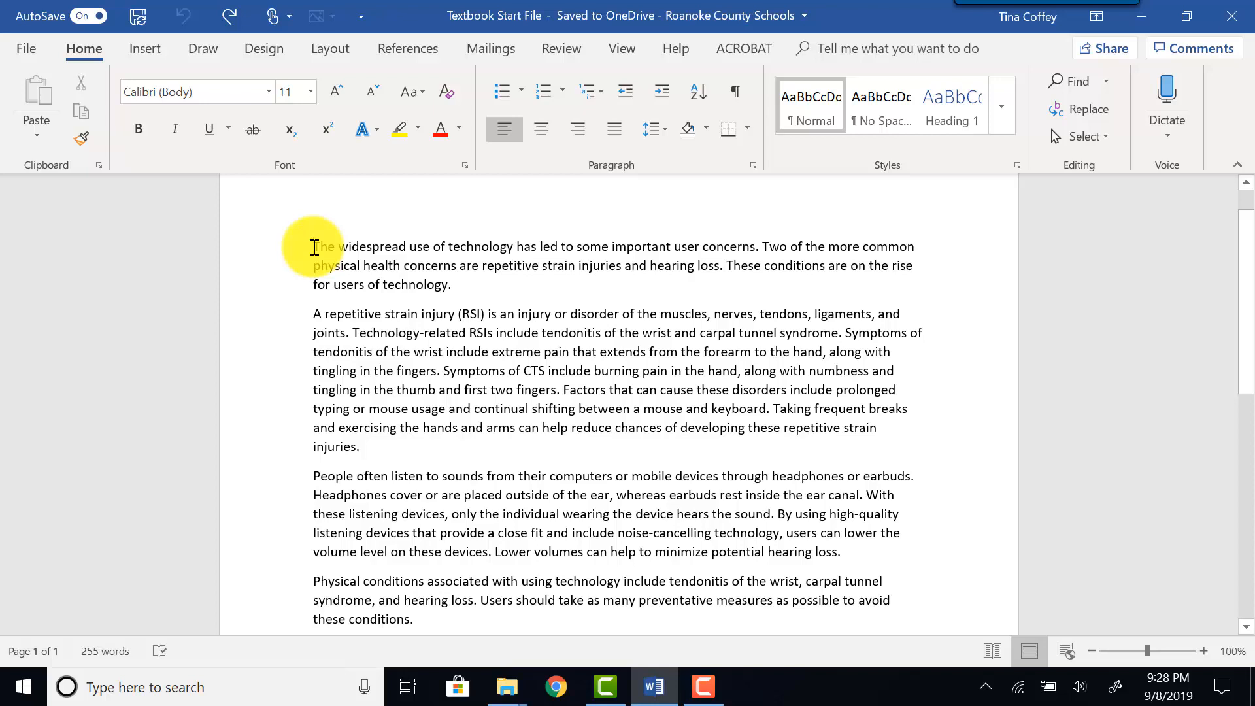
Modify the Normal style to use the Times New Roman font at 12 pt, in this document only.
right_click(806, 120)
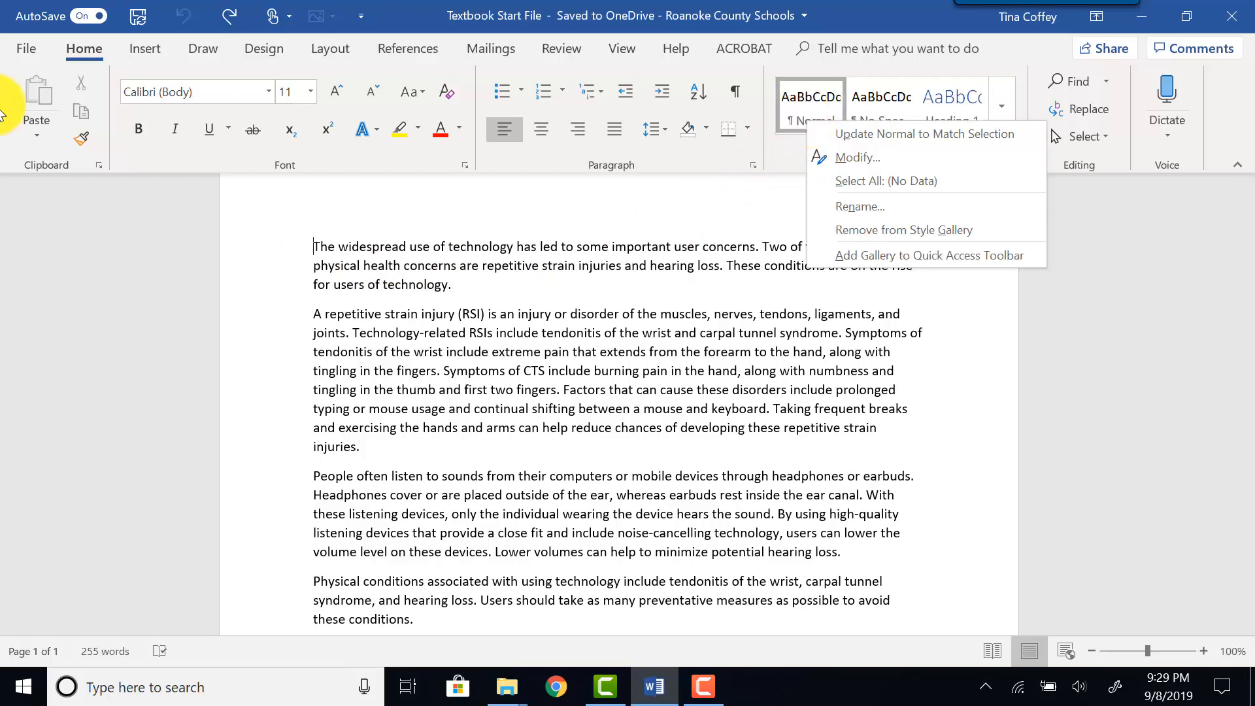
left_click(711, 136)
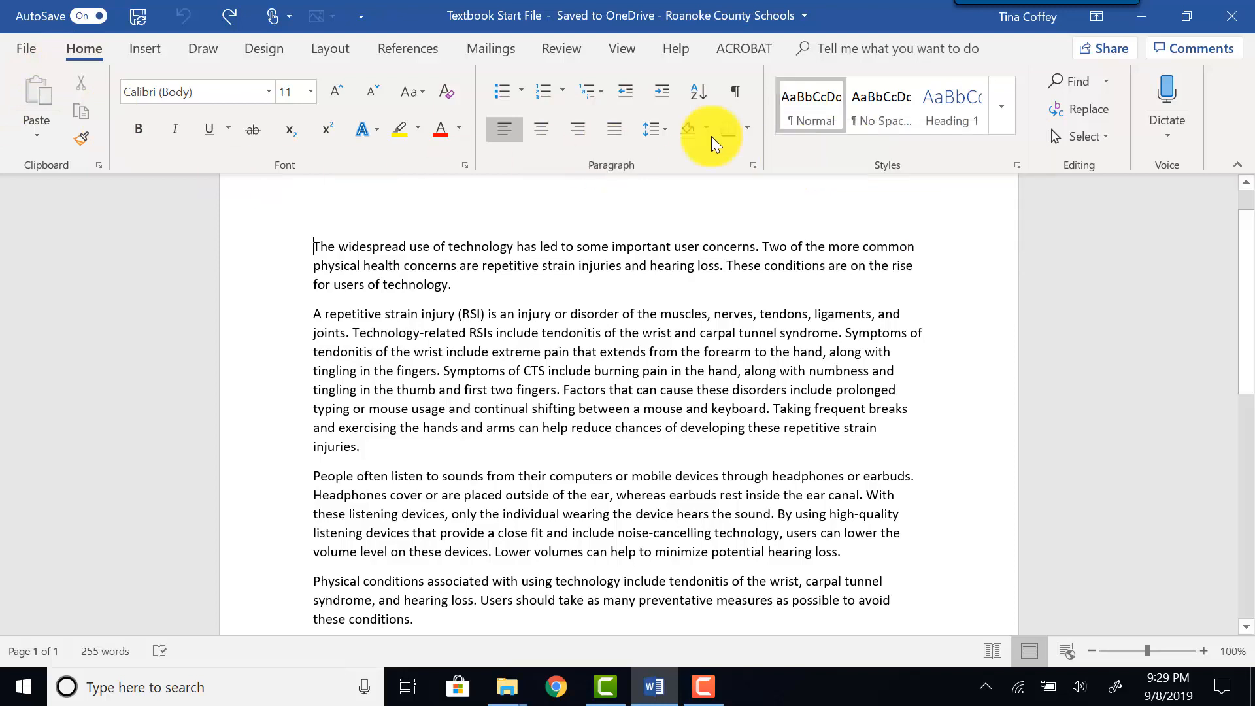
right_click(817, 111)
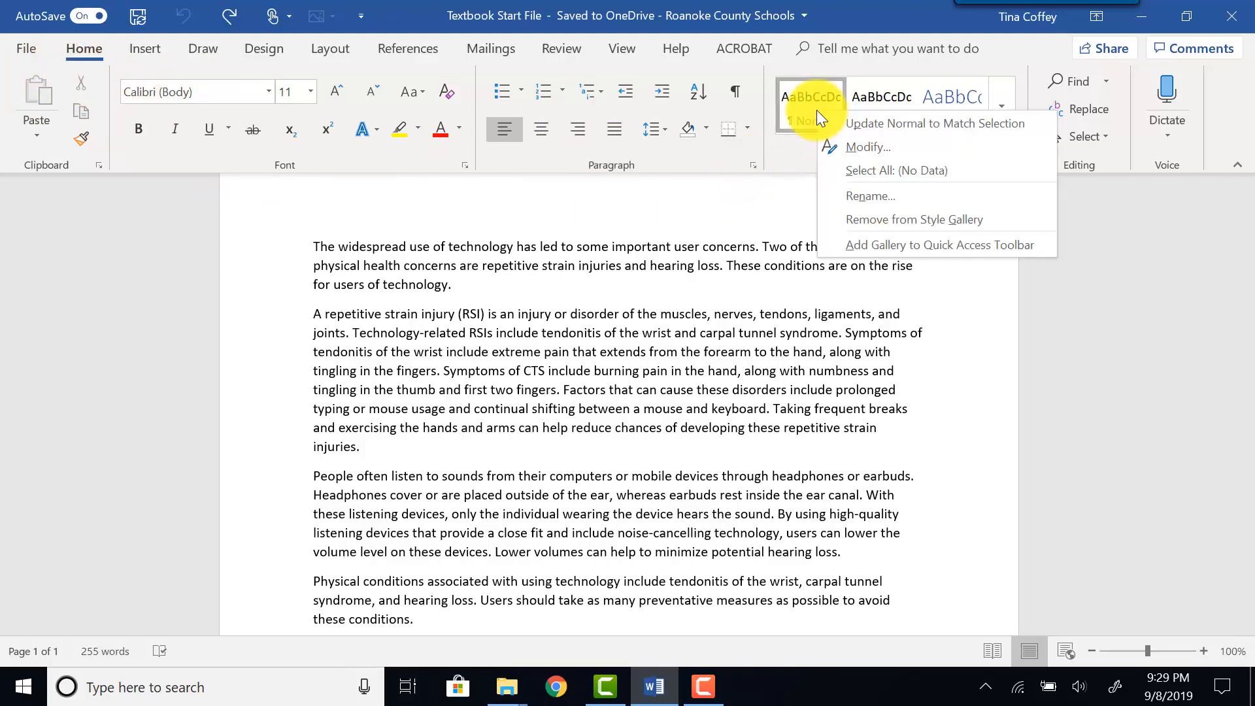
left_click(833, 145)
left_click(492, 234)
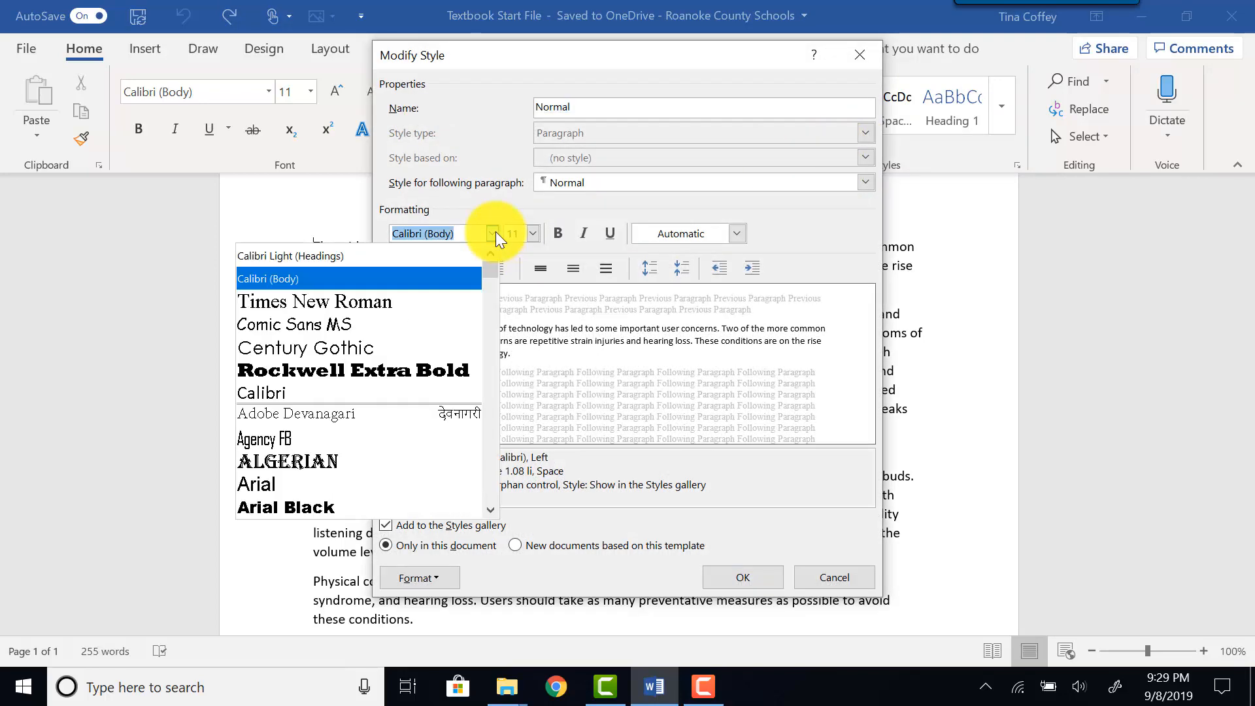
left_click(418, 300)
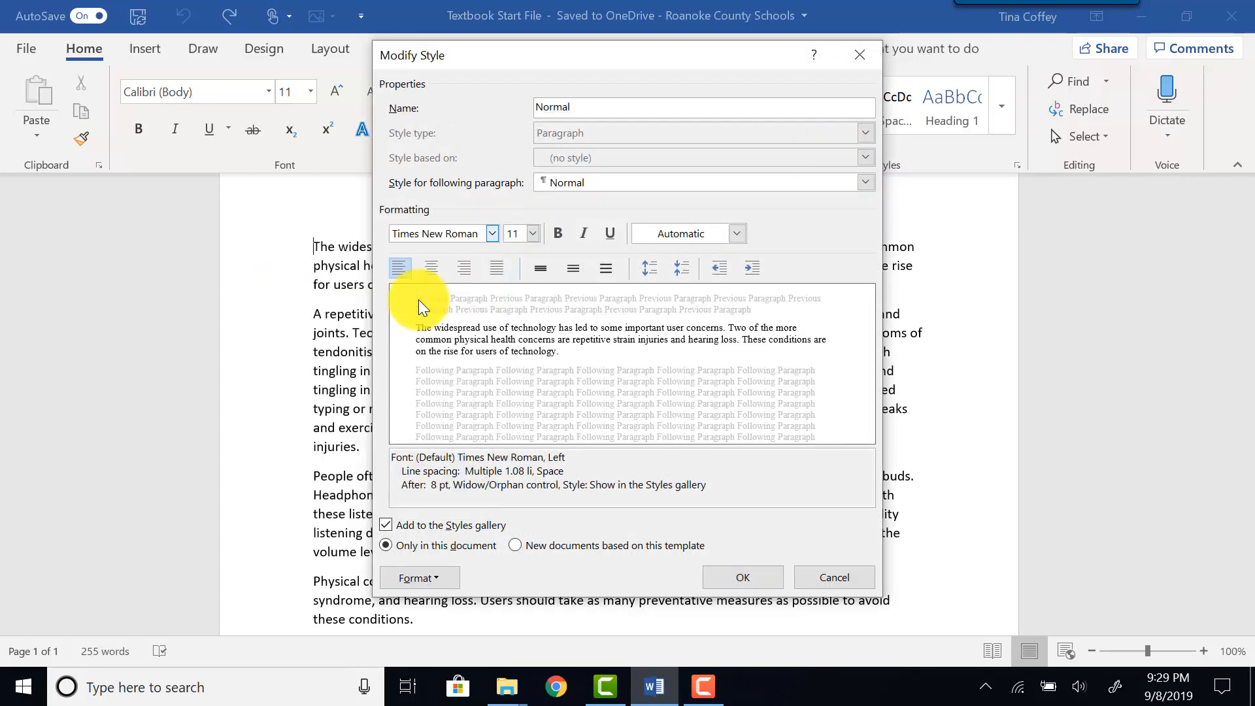
left_click(533, 233)
left_click(513, 307)
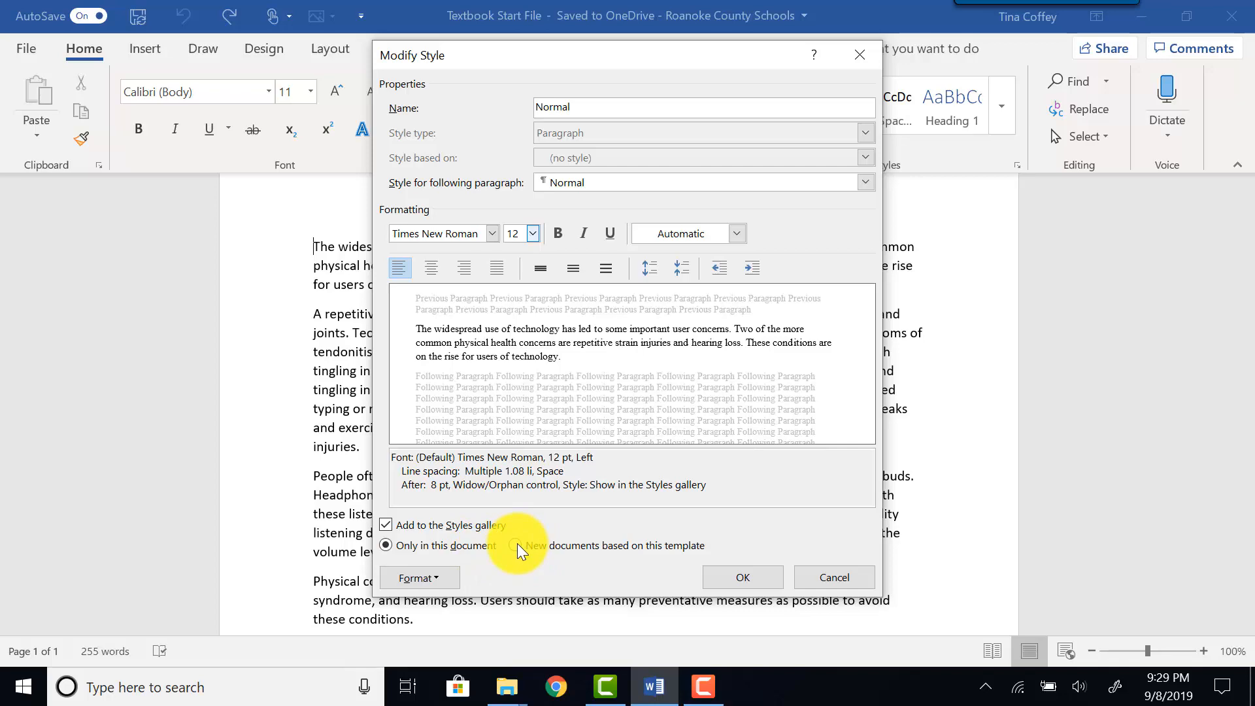
left_click(744, 580)
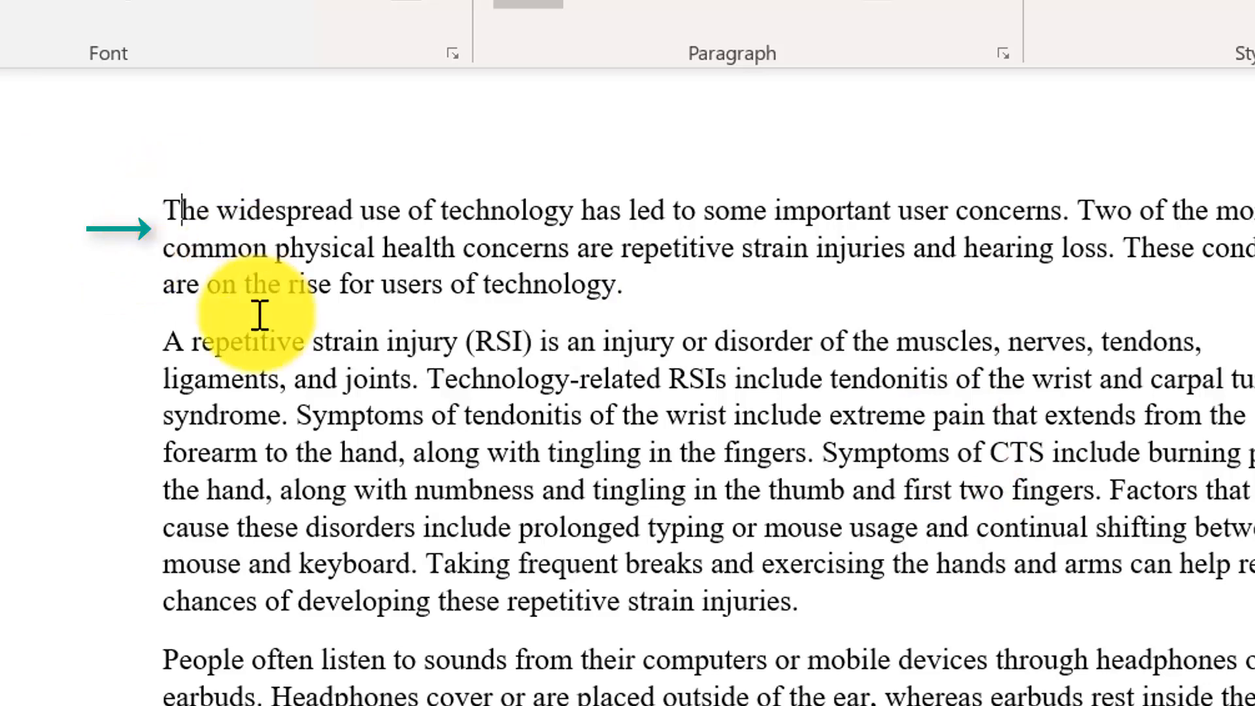
Select the entire body text, set its line spacing to 2.0 and remove the space after its paragraphs.
left_click(195, 236)
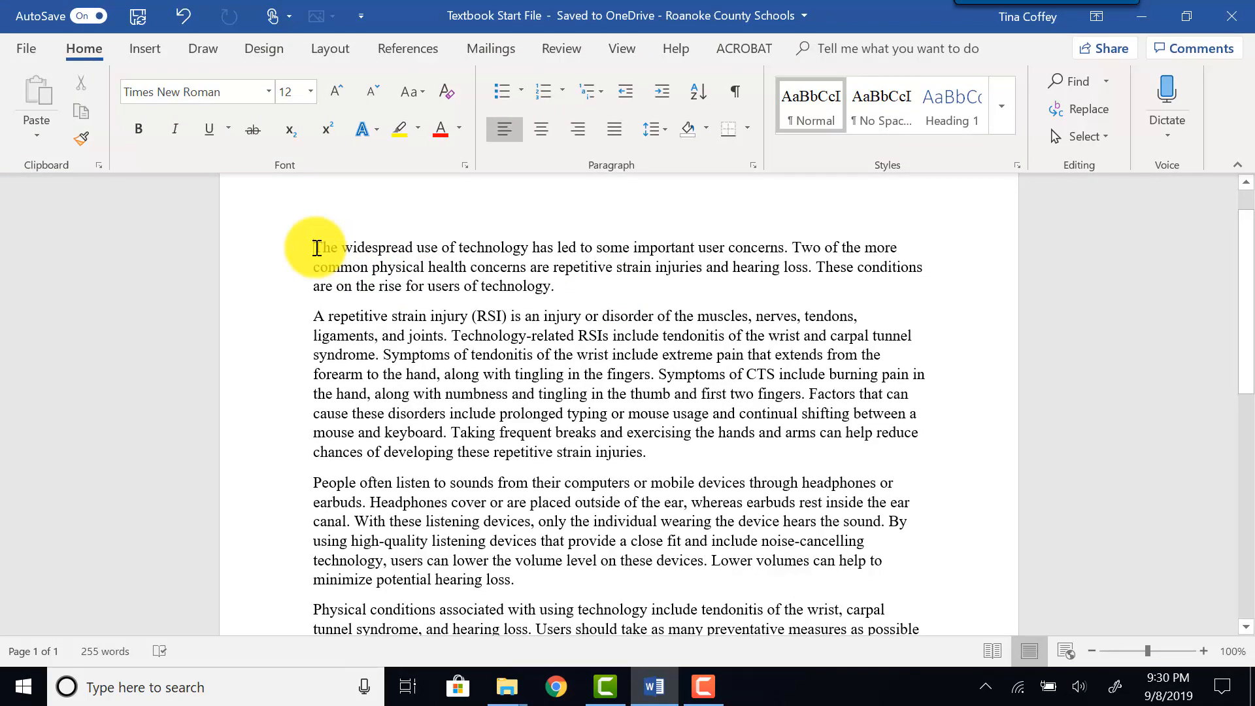
scroll(320, 247, "down", 3)
scroll(323, 252, "up", 4)
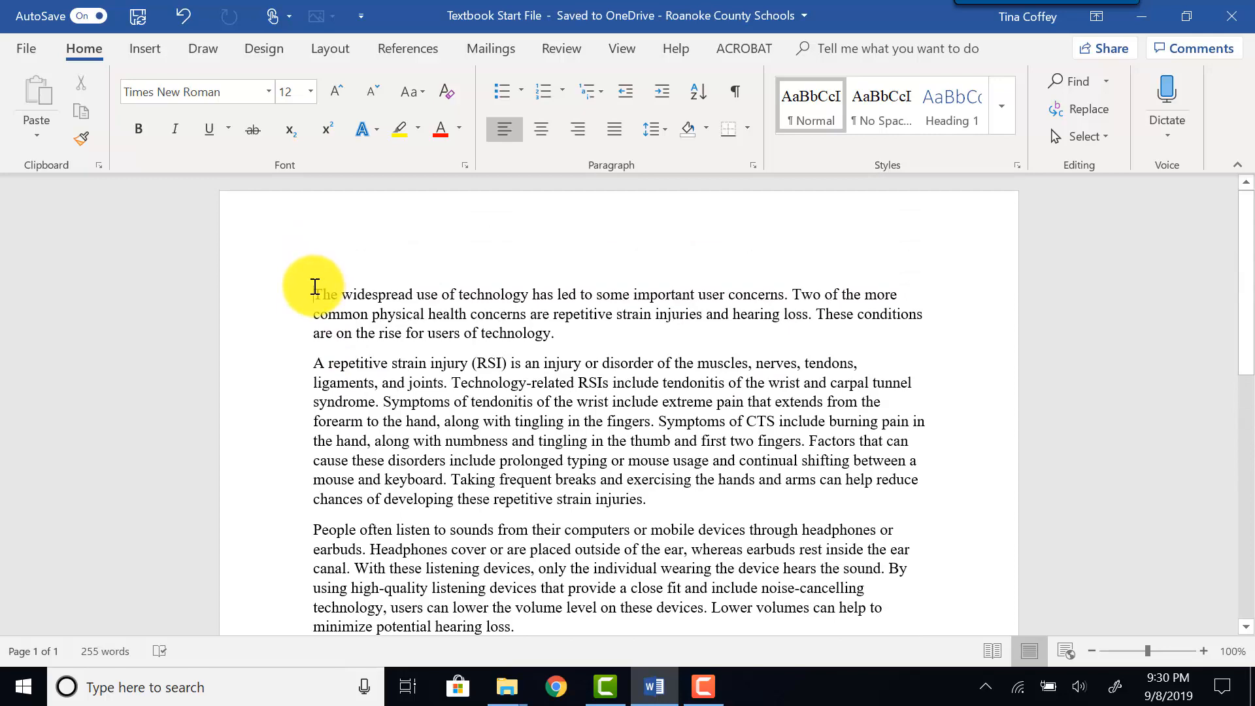
left_click_drag(314, 287, 676, 489)
scroll(676, 489, "up", 8)
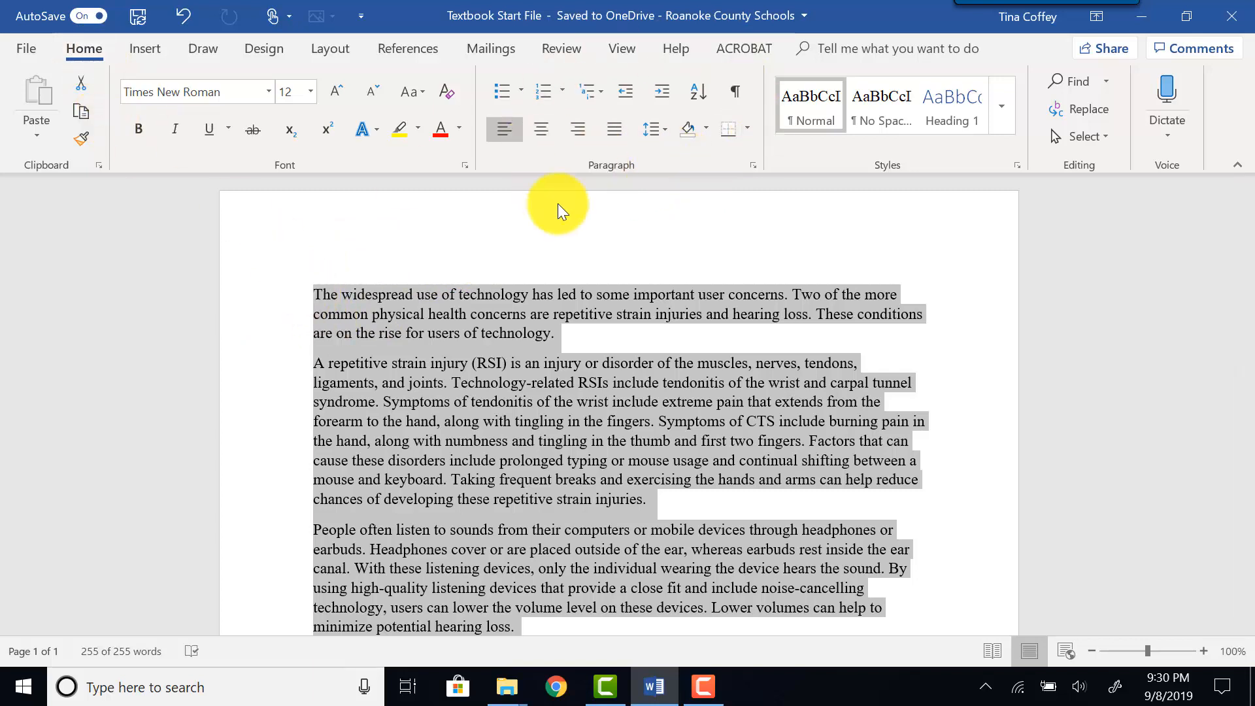
left_click(669, 135)
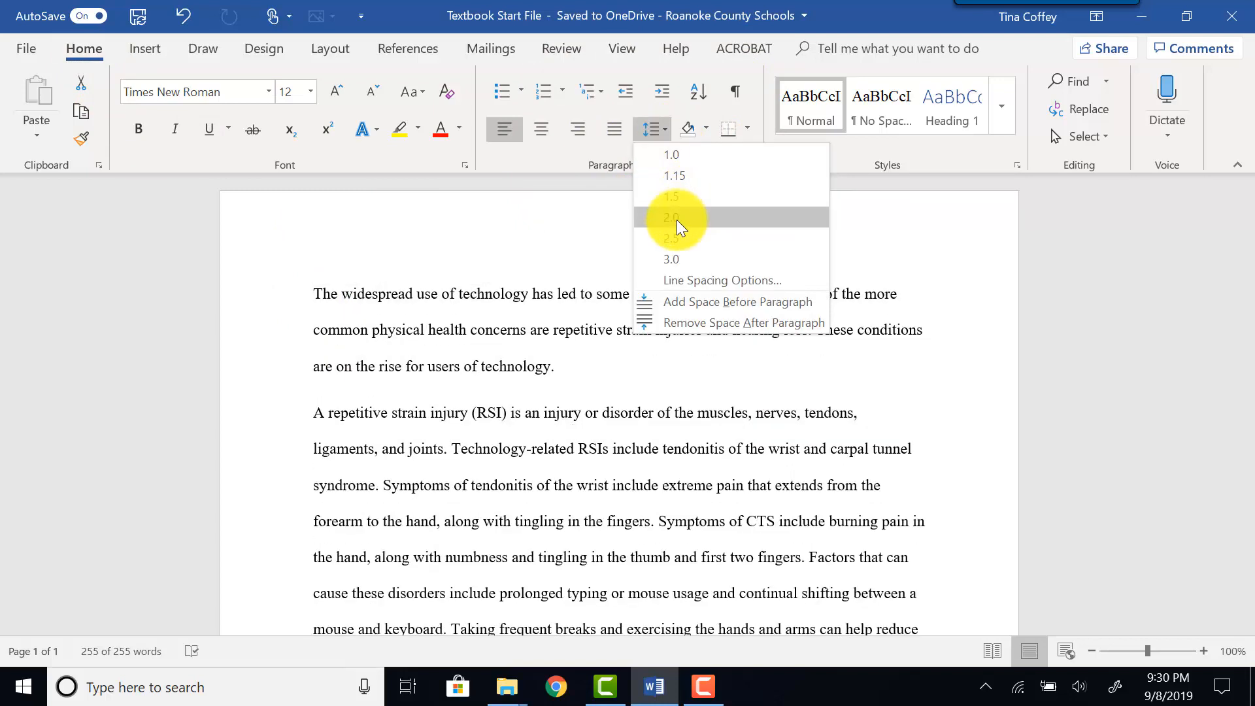
left_click(677, 220)
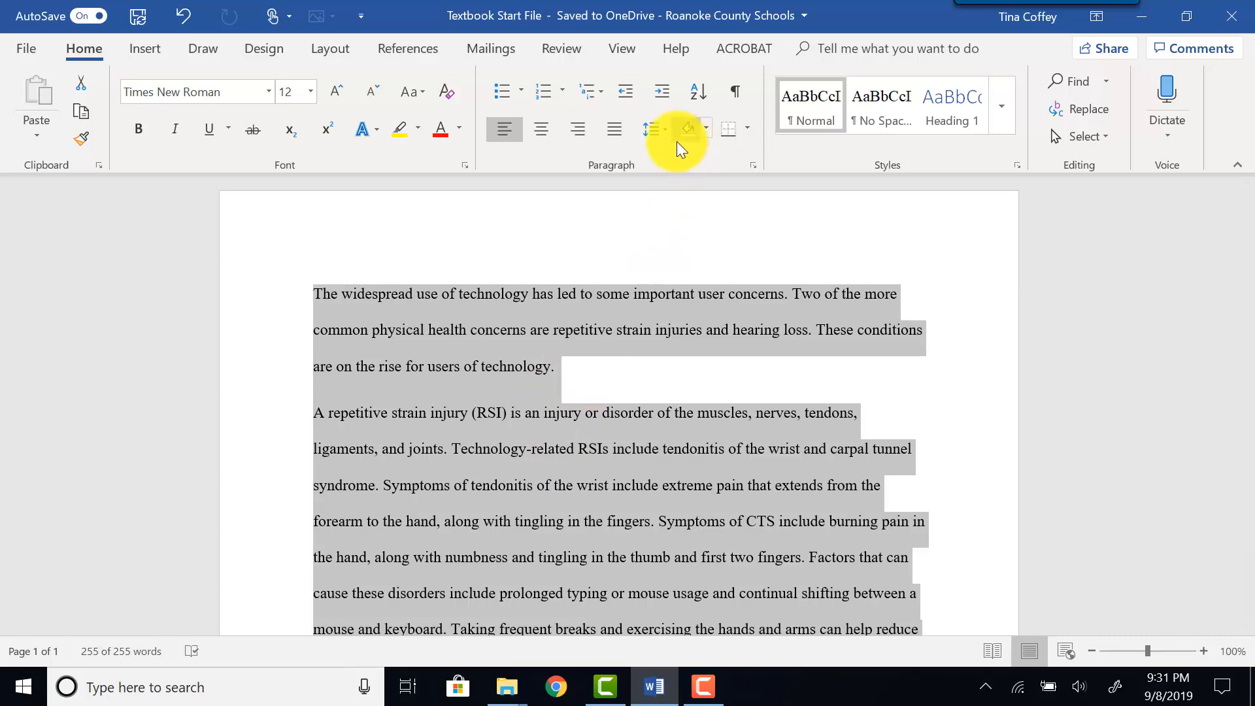
left_click(662, 132)
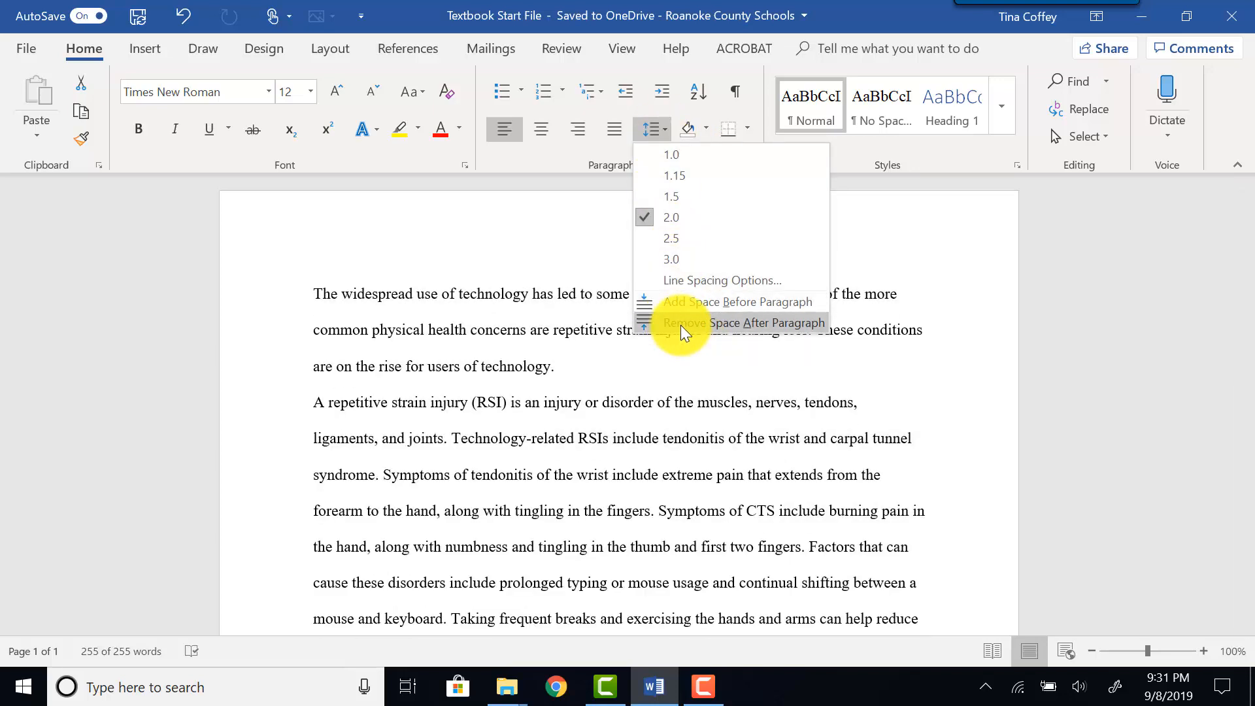
left_click(681, 325)
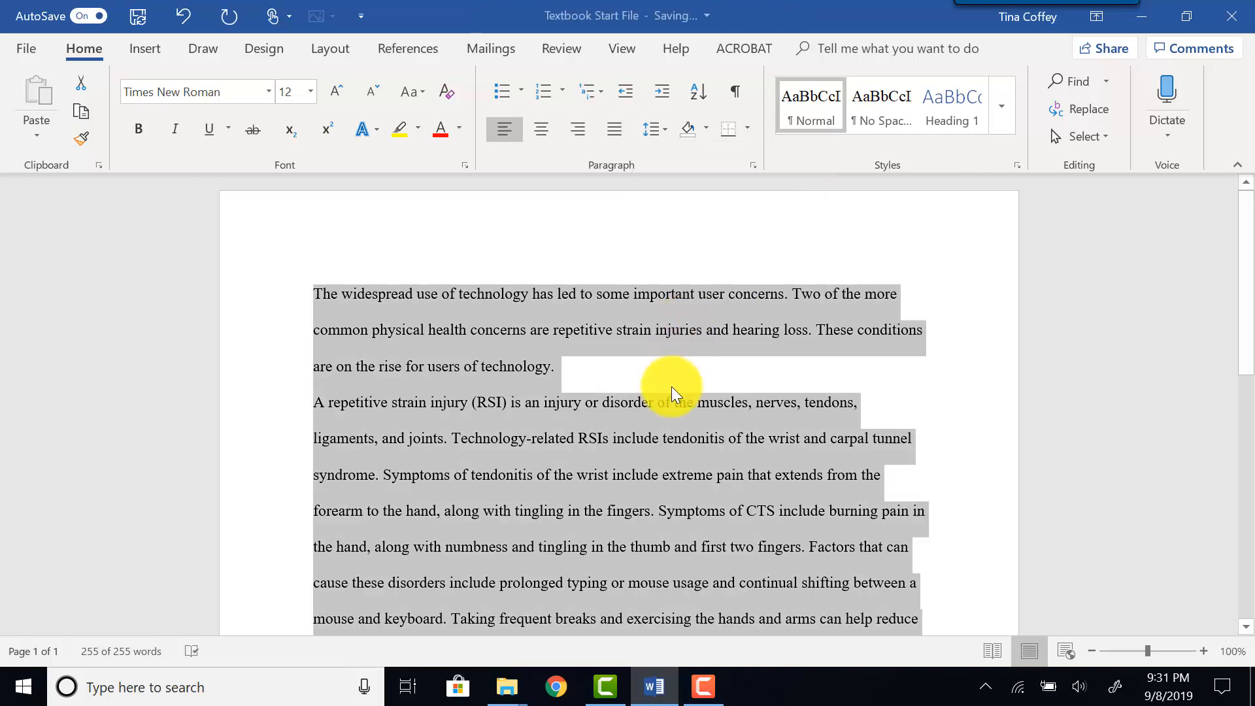
Update the Normal style to match the formatting of the double-spaced first paragraph.
left_click(671, 386)
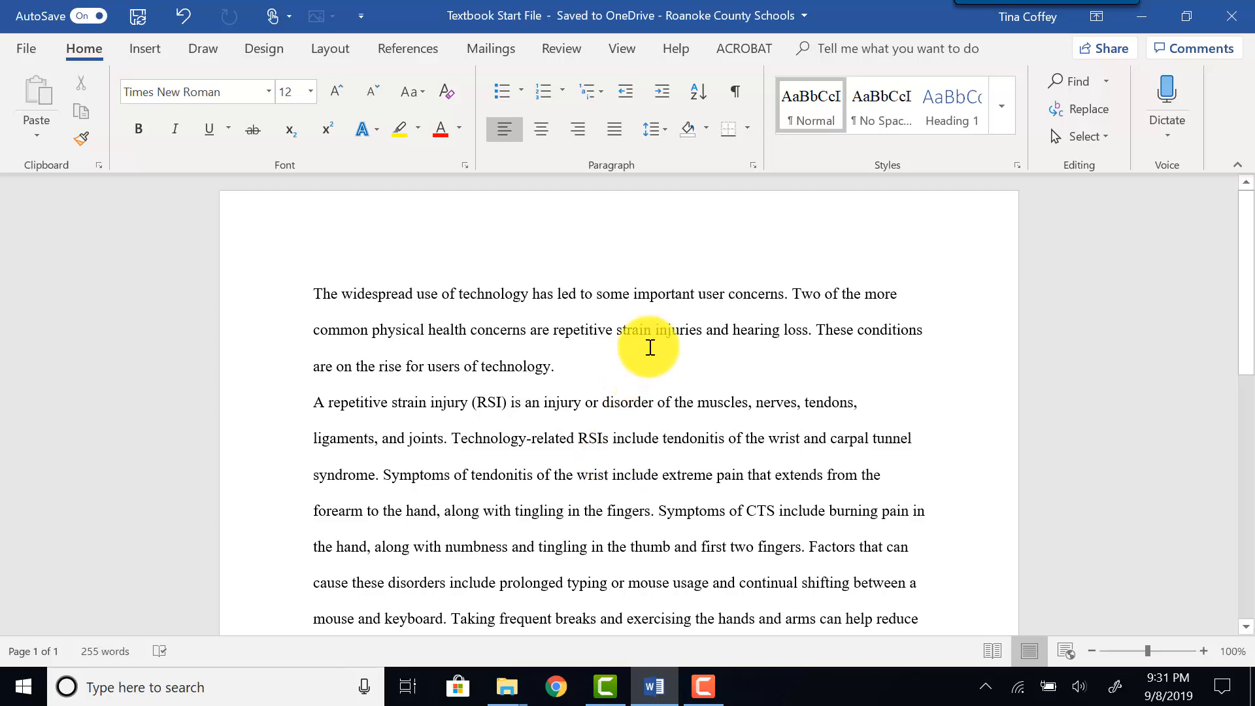
right_click(813, 116)
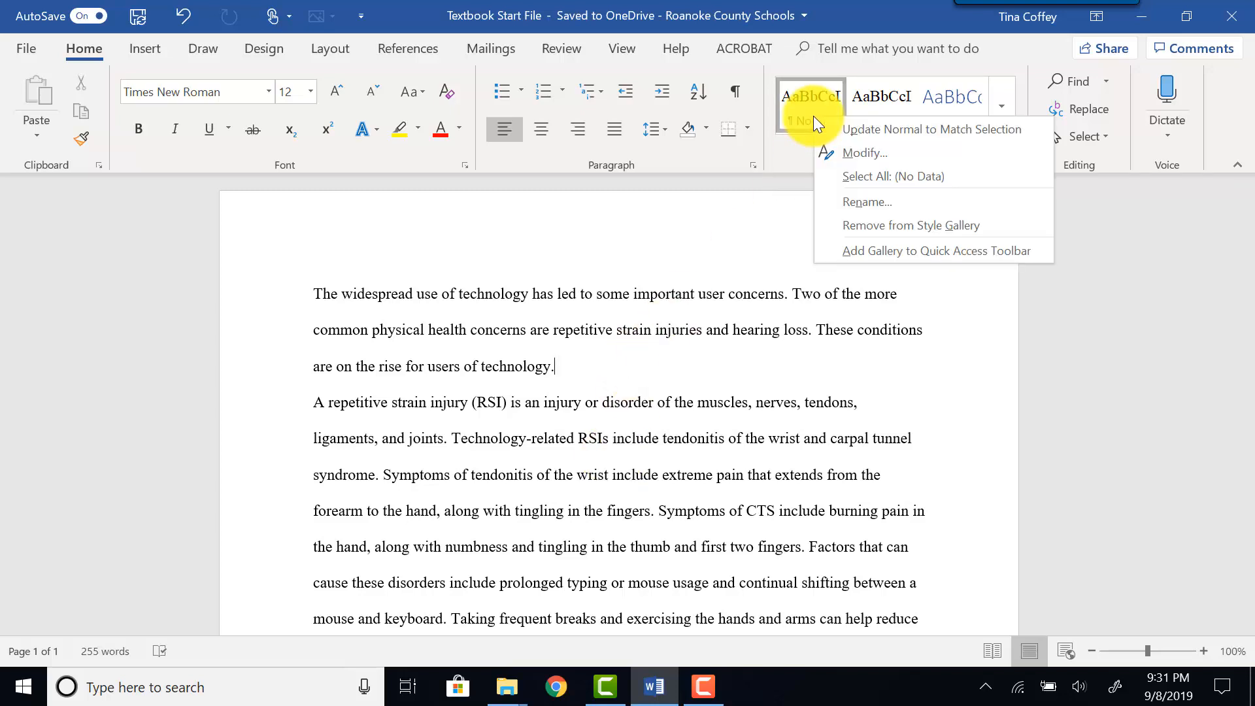
left_click(869, 130)
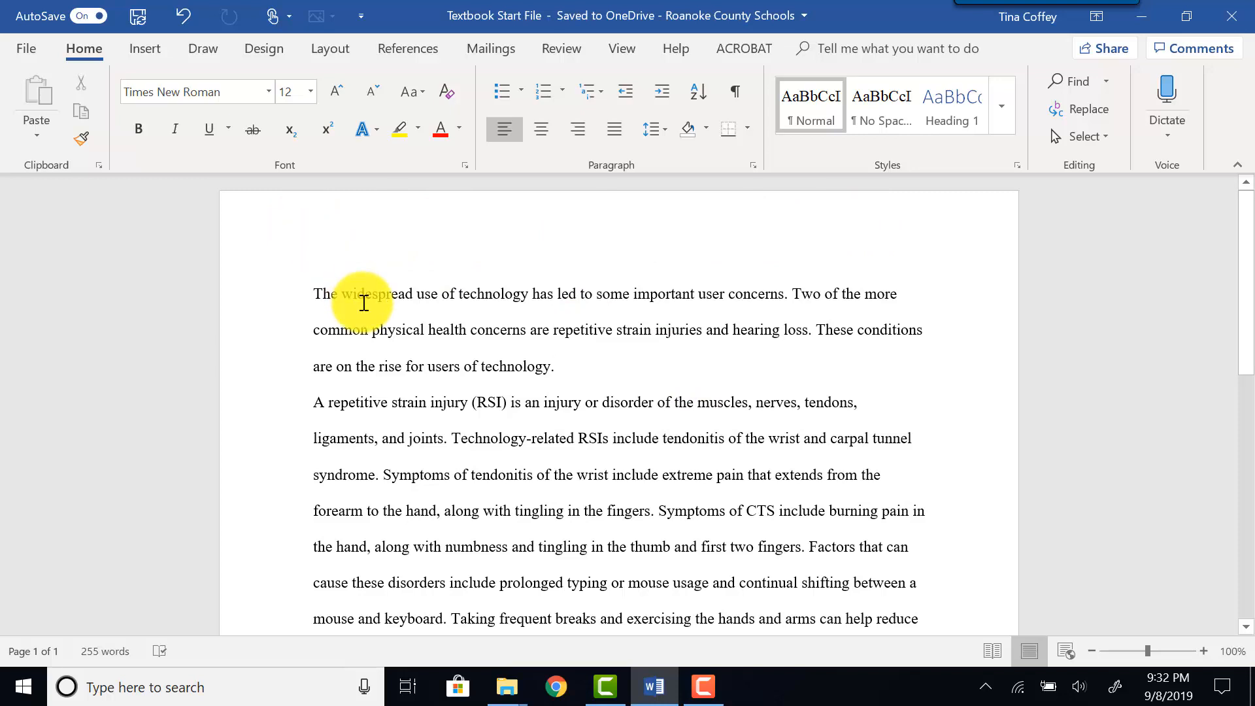
Insert a header using the built-in Blank design.
left_click(146, 55)
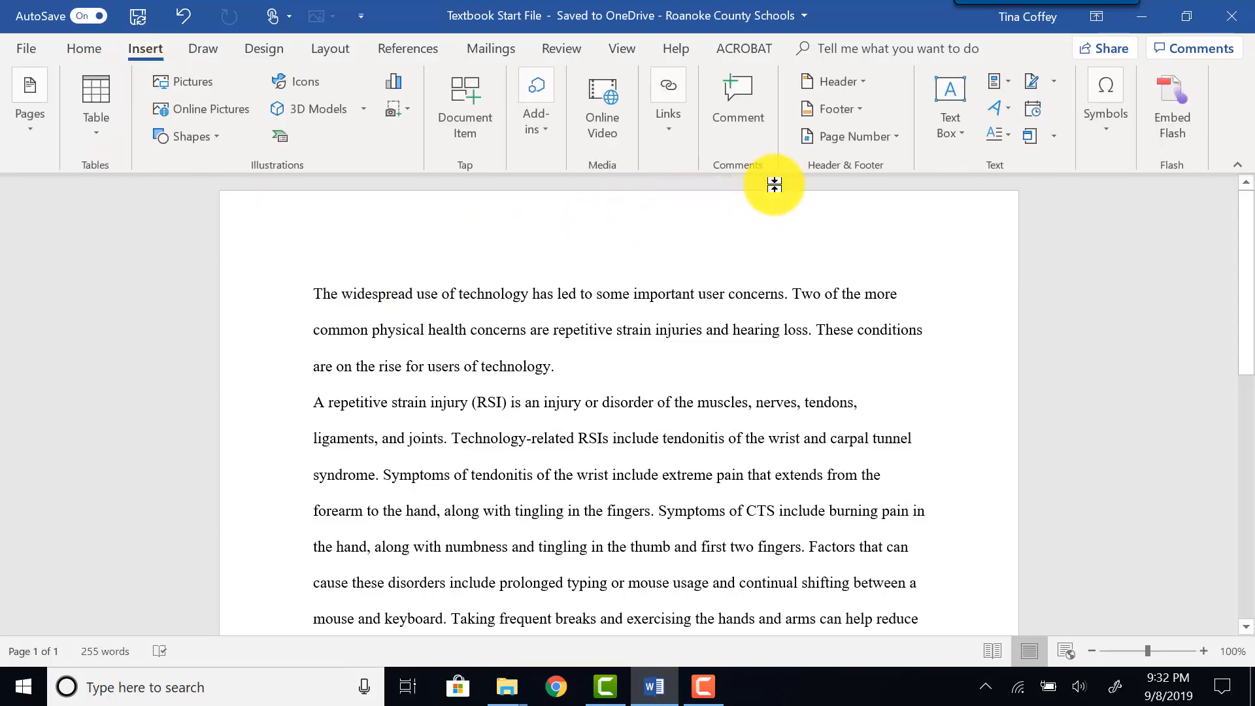
left_click(856, 79)
scroll(874, 444, "down", 6)
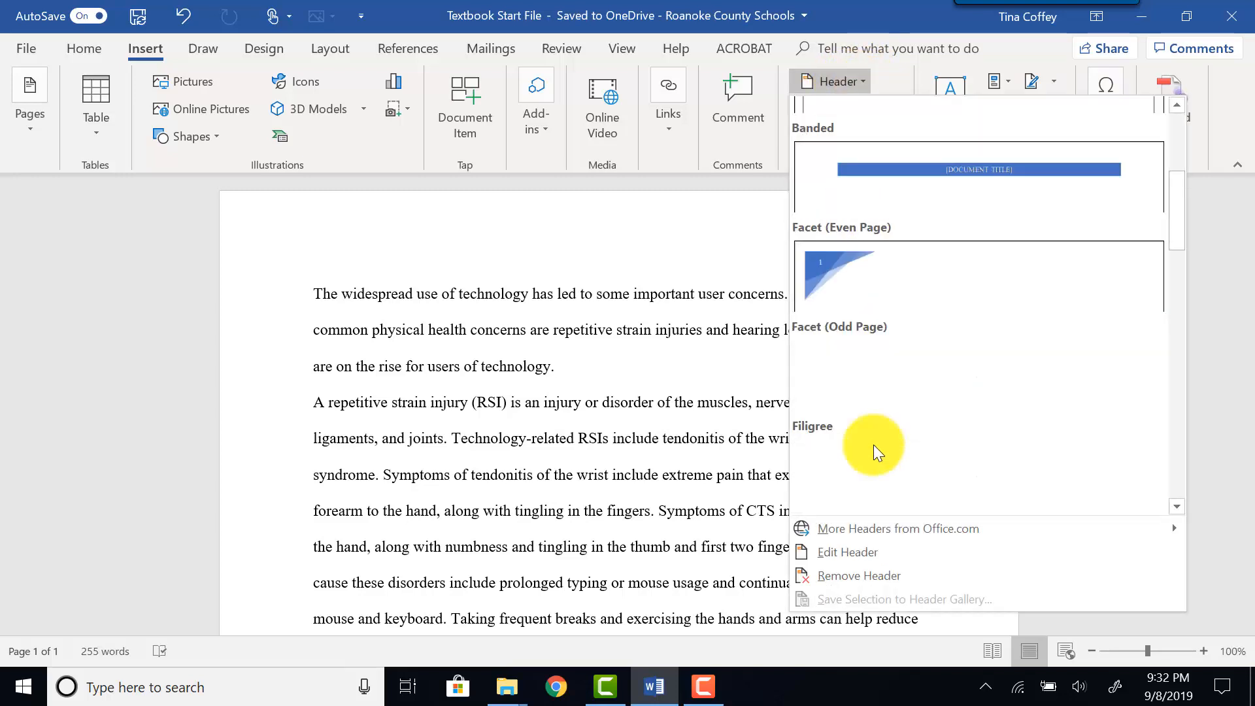
scroll(873, 445, "up", 6)
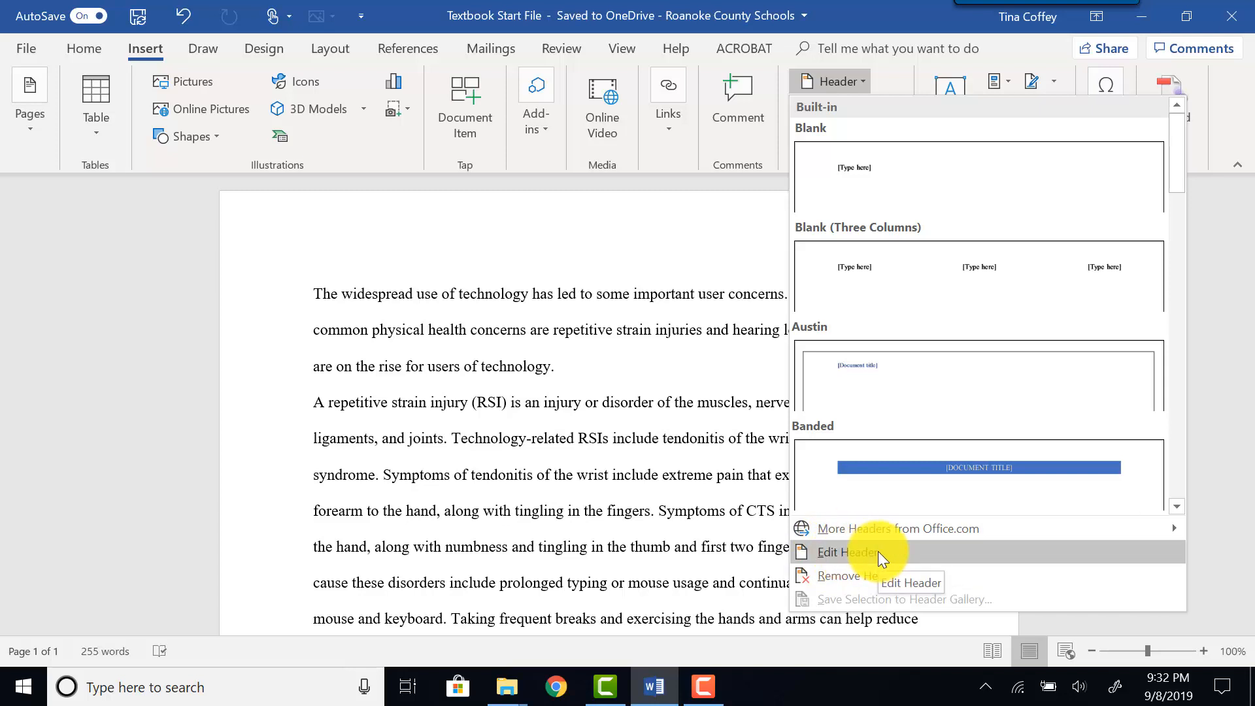
left_click(857, 186)
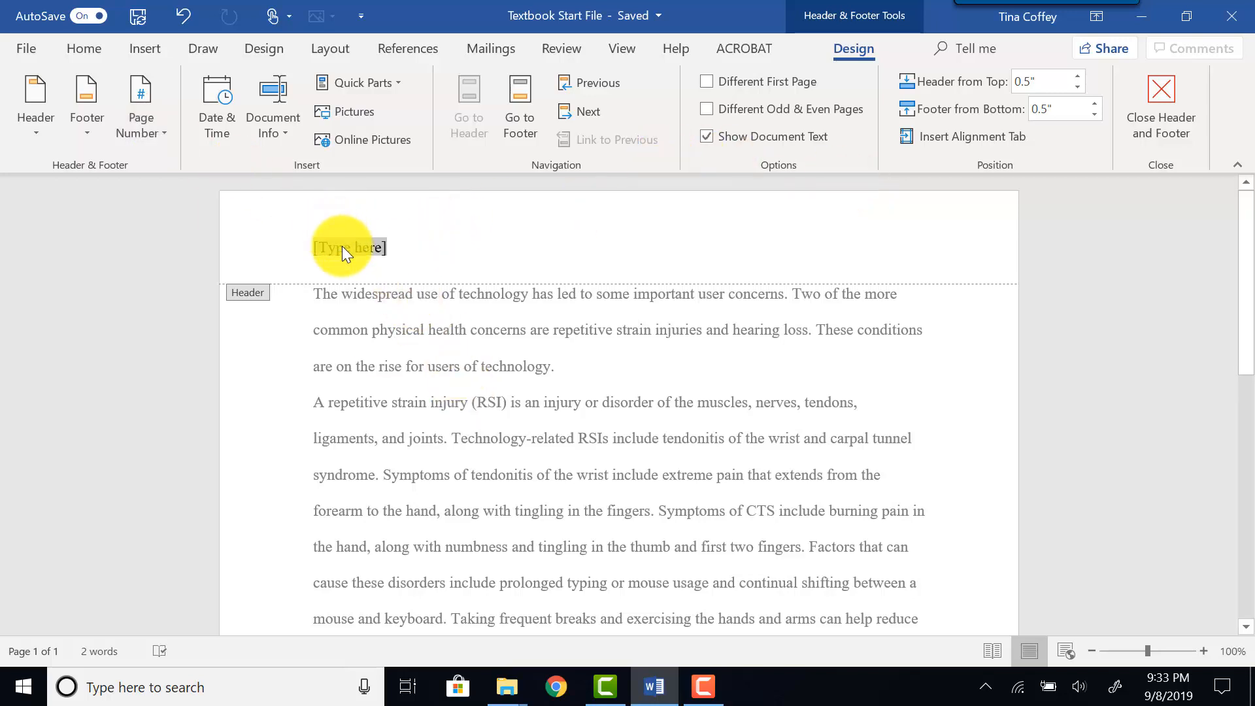
Right-align the header placeholder and replace it with the author's last name followed by a space.
left_click(84, 49)
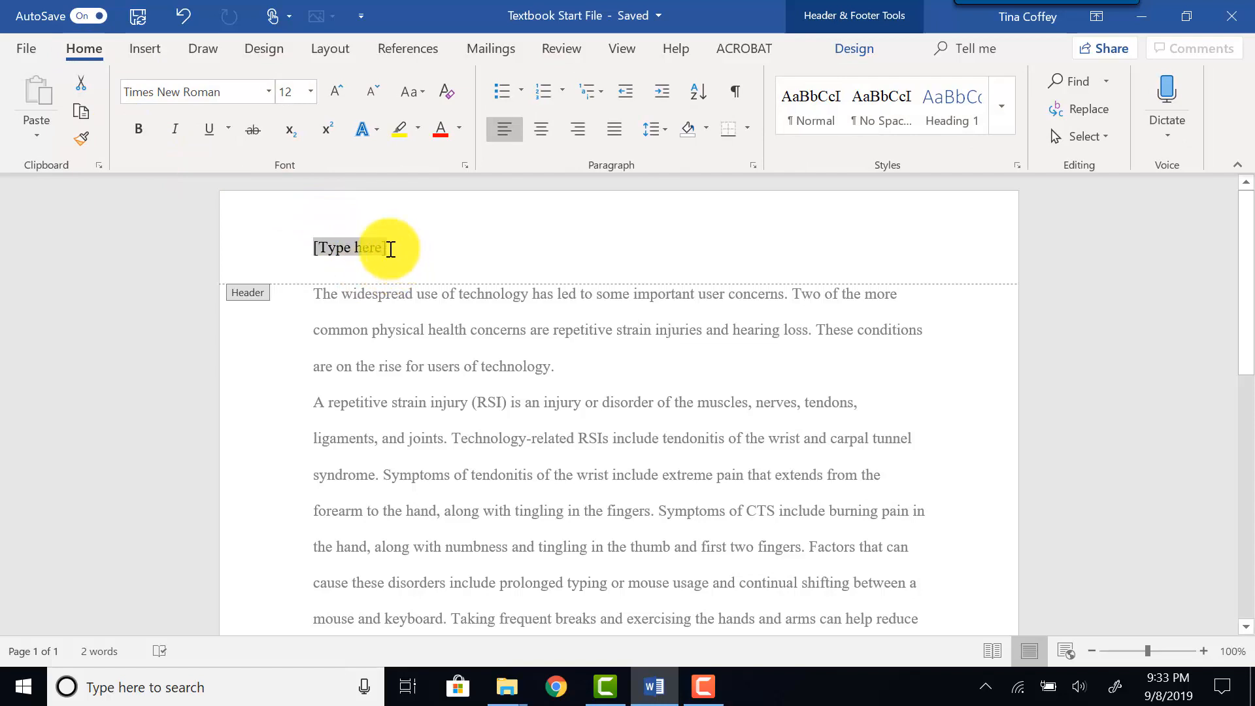
left_click(576, 132)
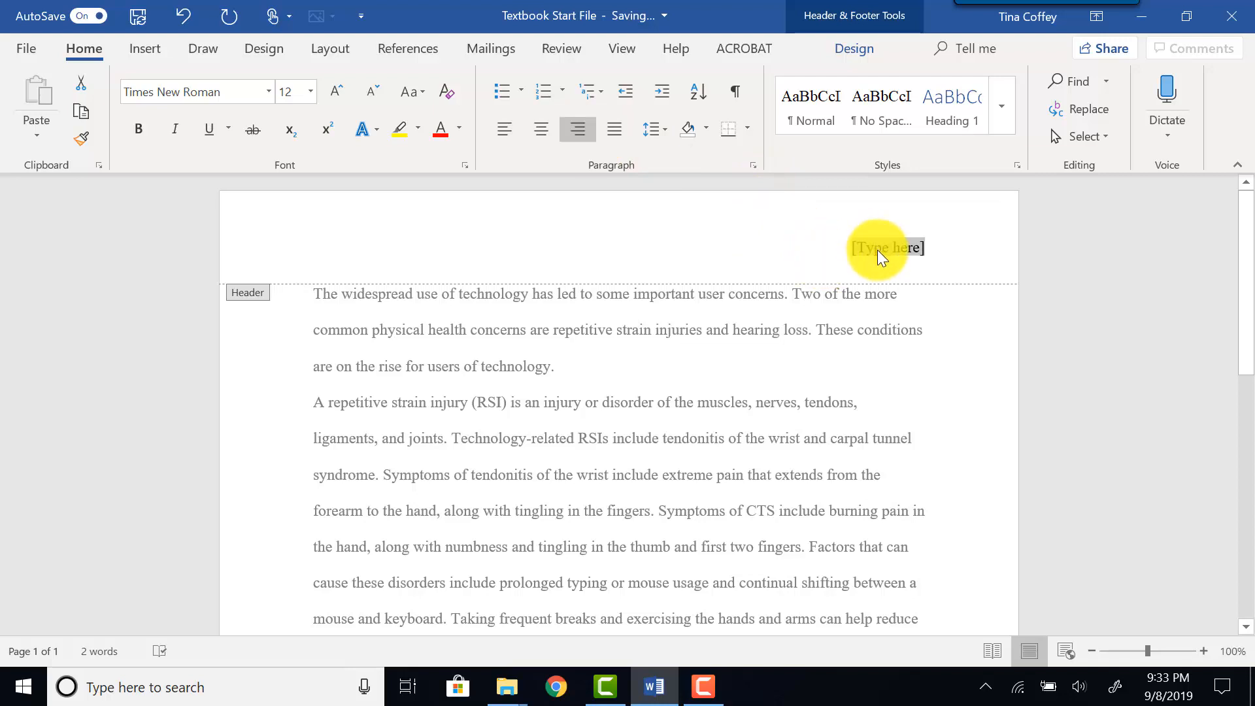
type("Yazzie")
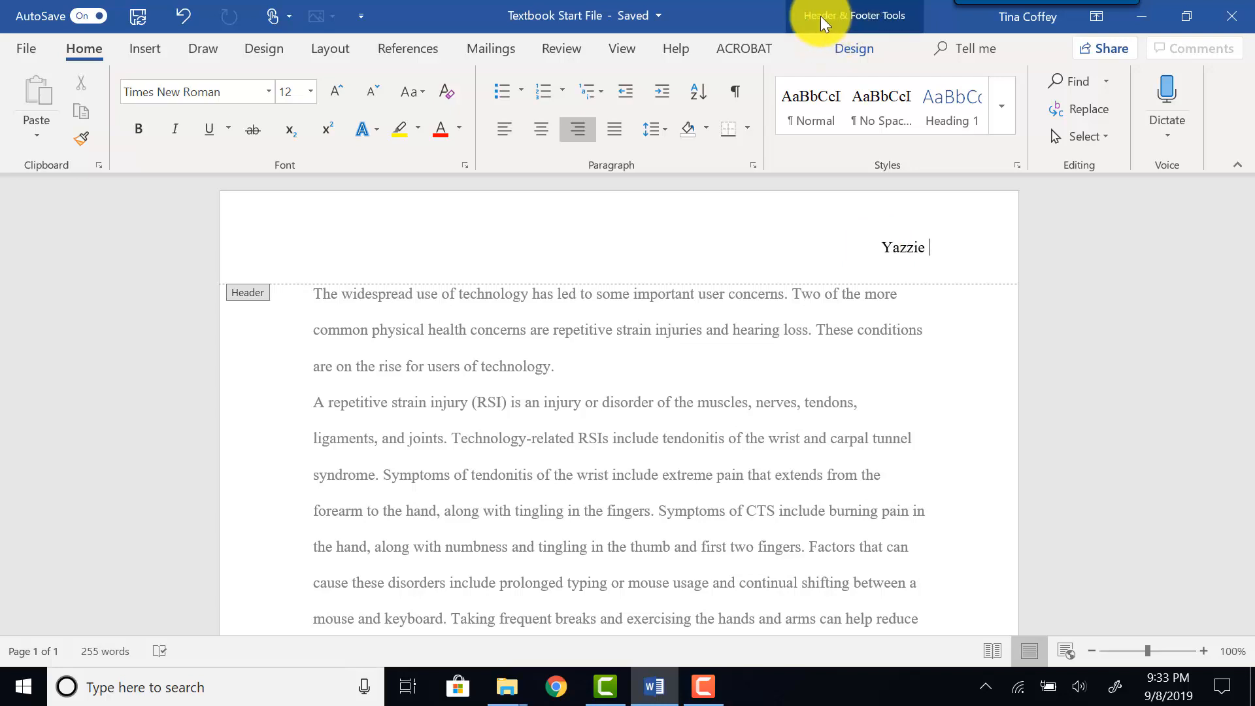
Insert a Plain Number page number at the current position after the last name and close the header.
left_click(849, 17)
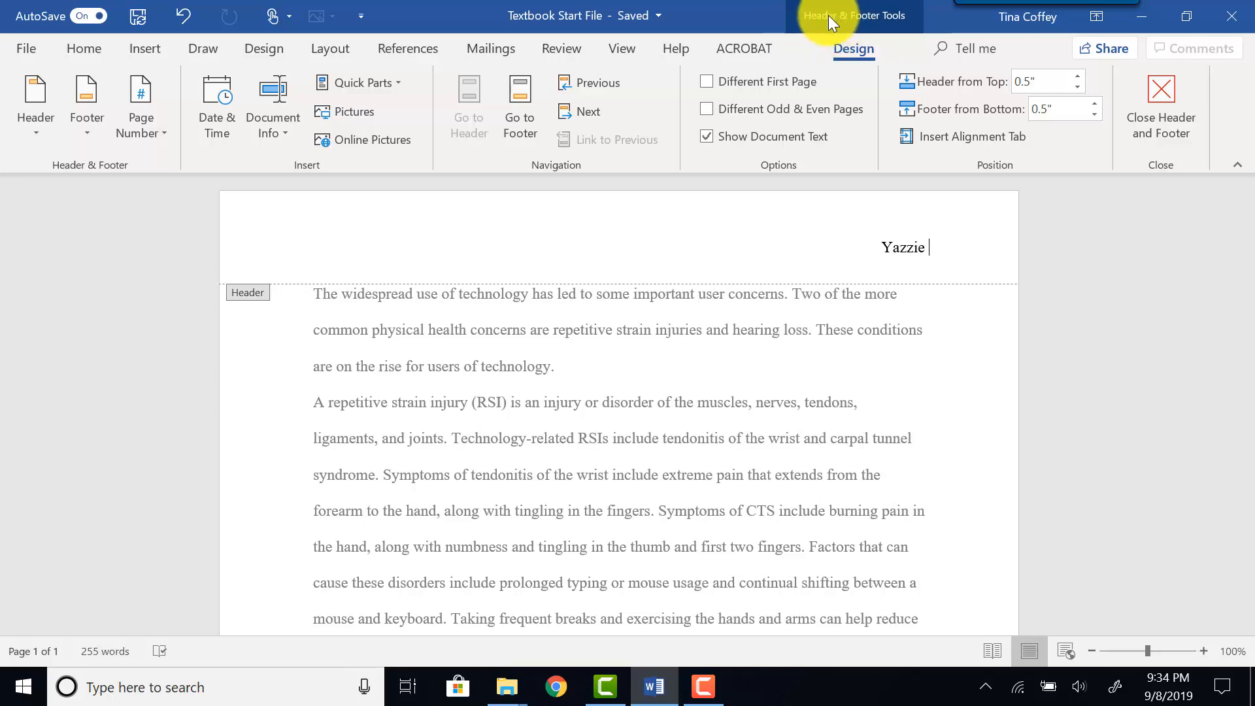
left_click(147, 132)
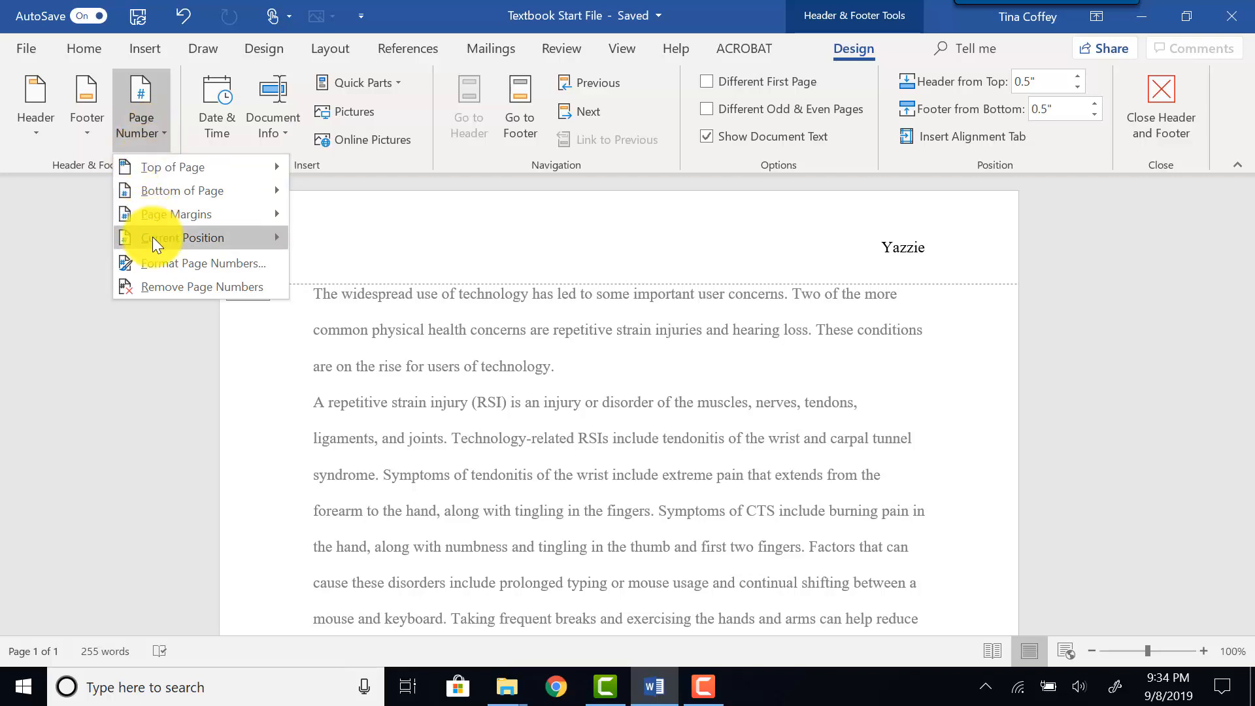
mouse_move(153, 243)
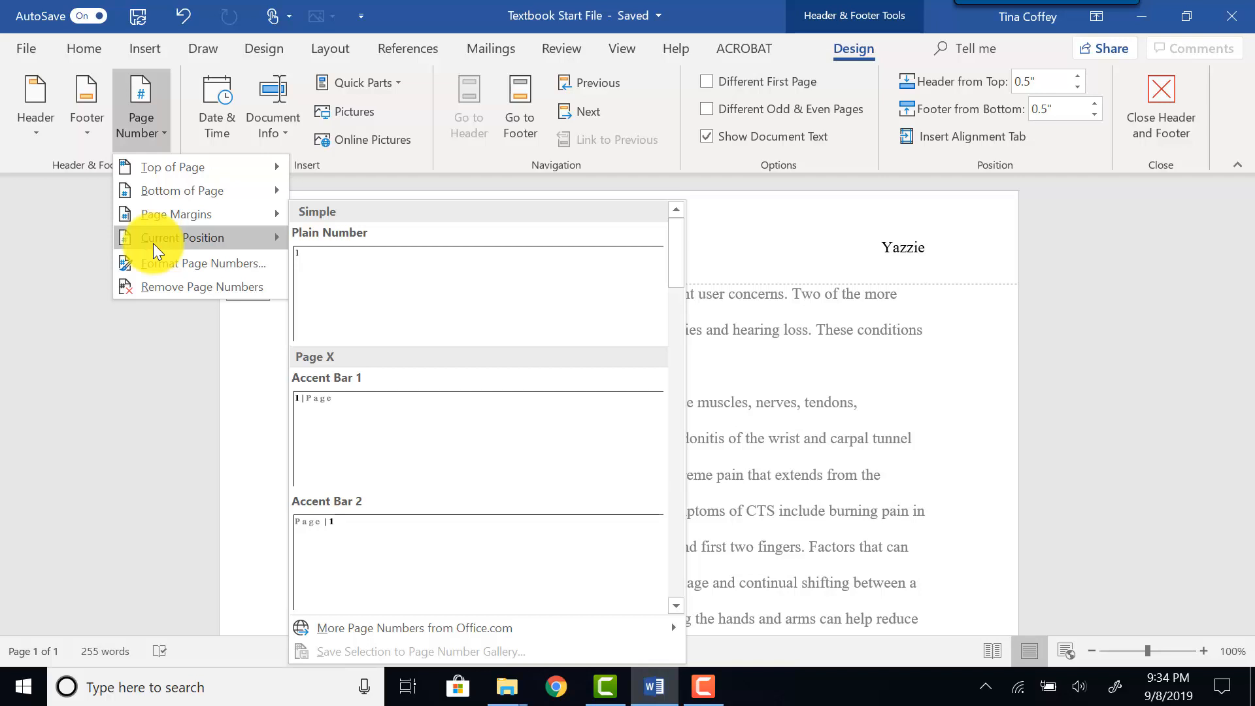
left_click(363, 285)
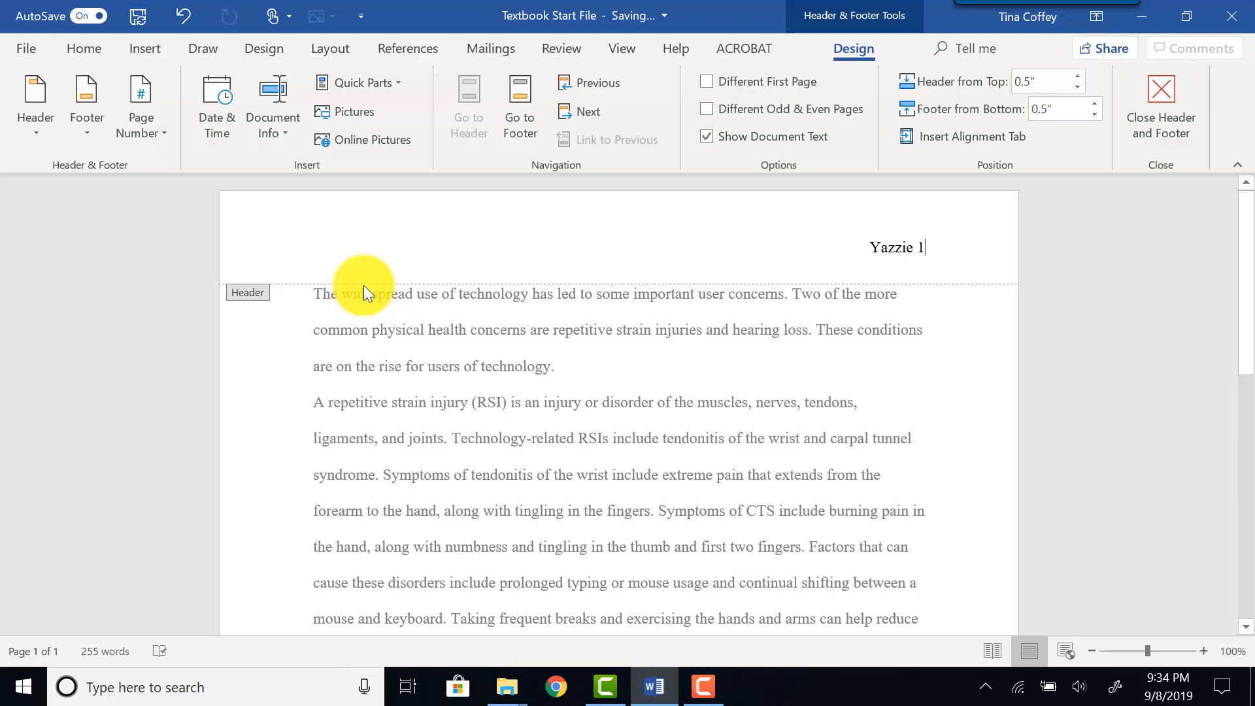
double_click(500, 328)
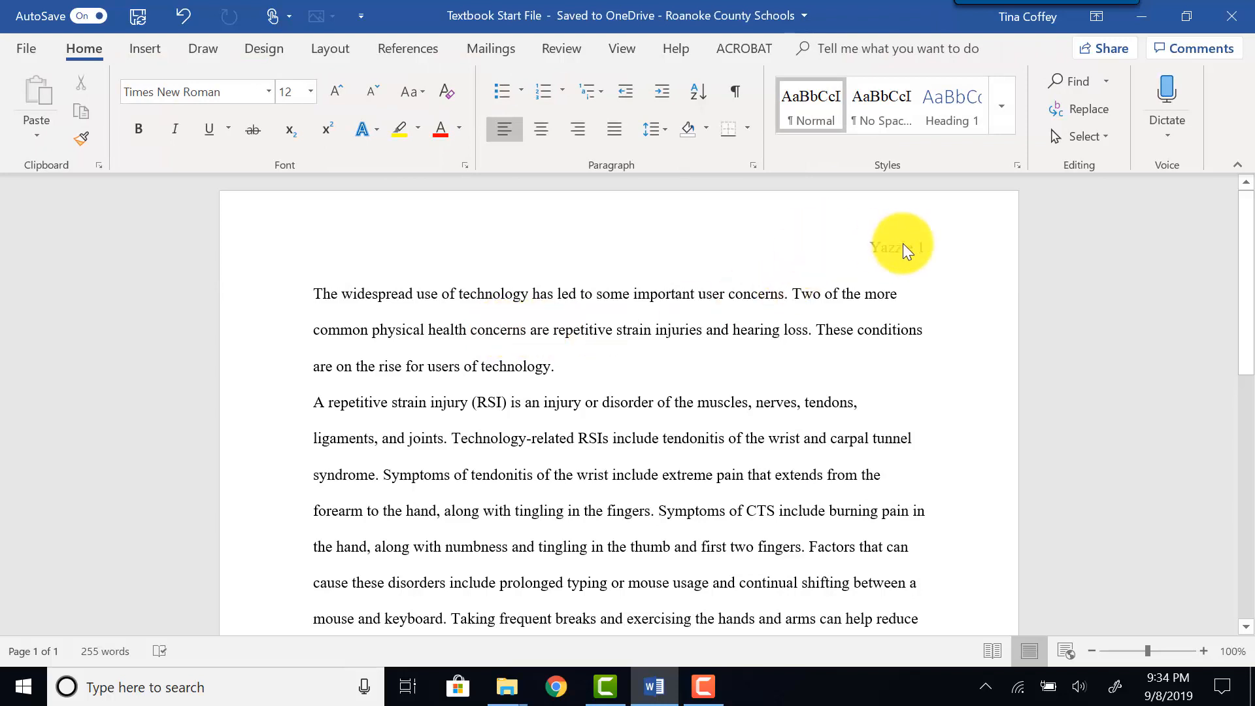
double_click(849, 250)
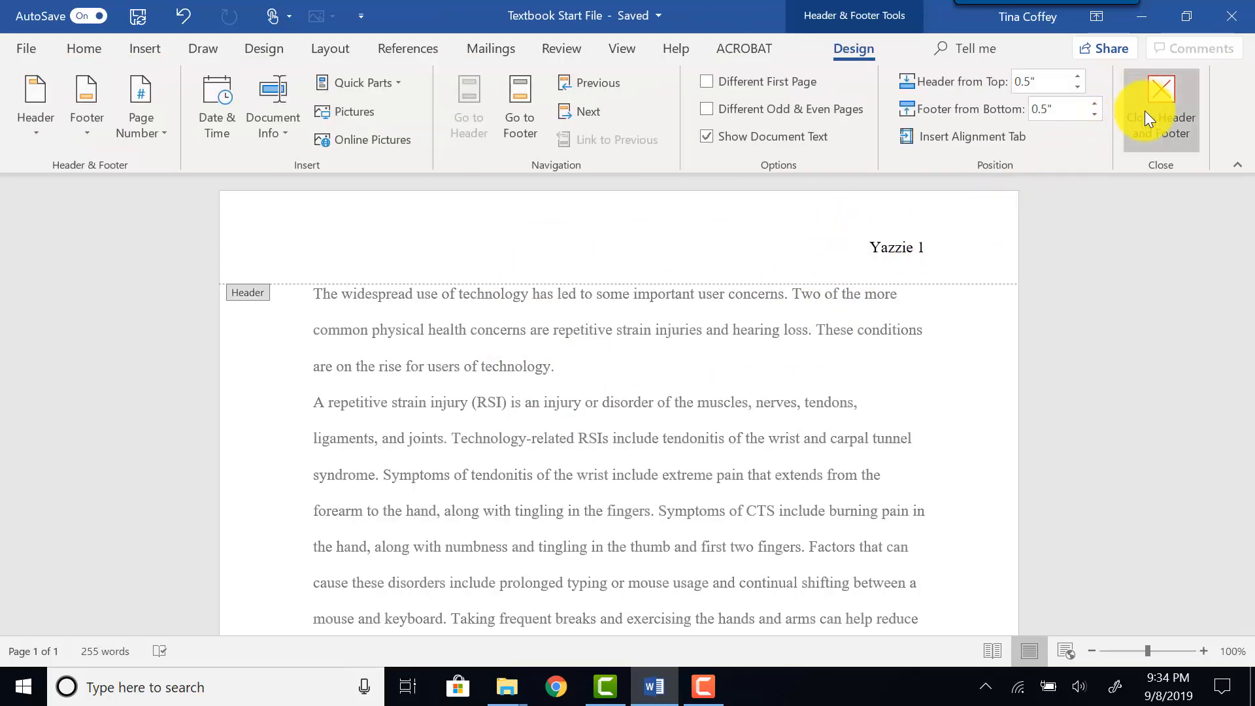
left_click(1153, 134)
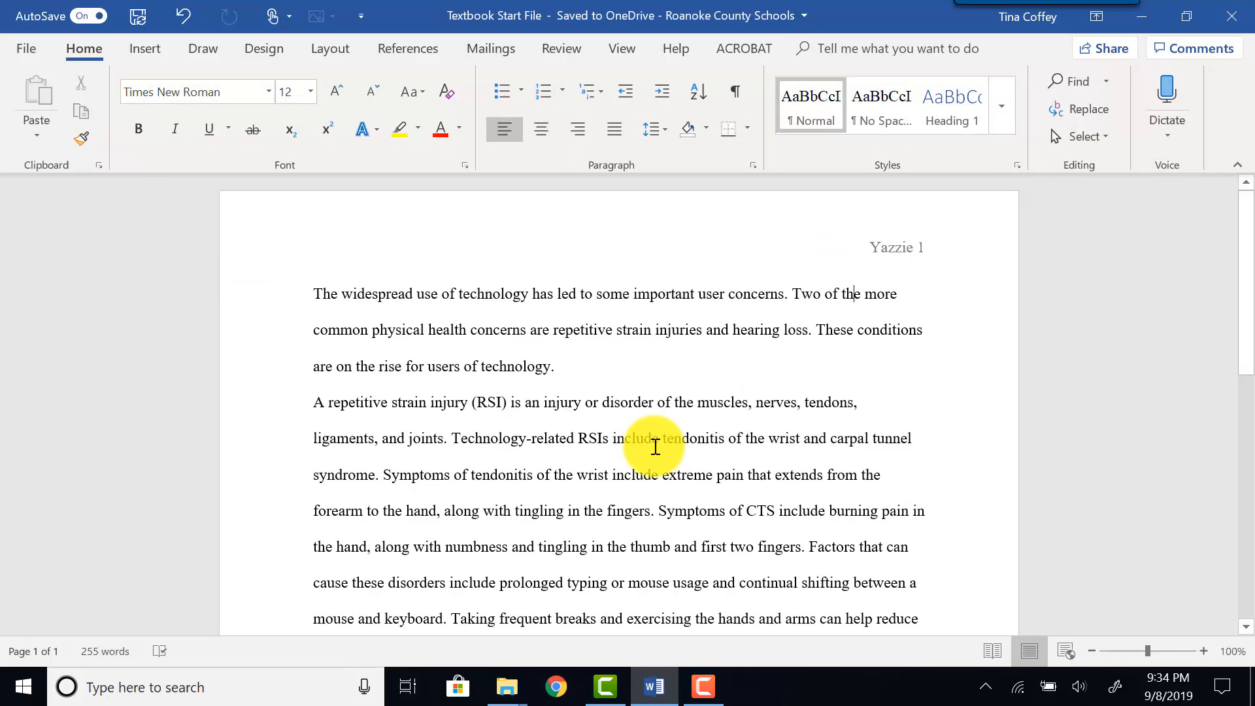
scroll(654, 448, "down", 5)
scroll(654, 448, "up", 5)
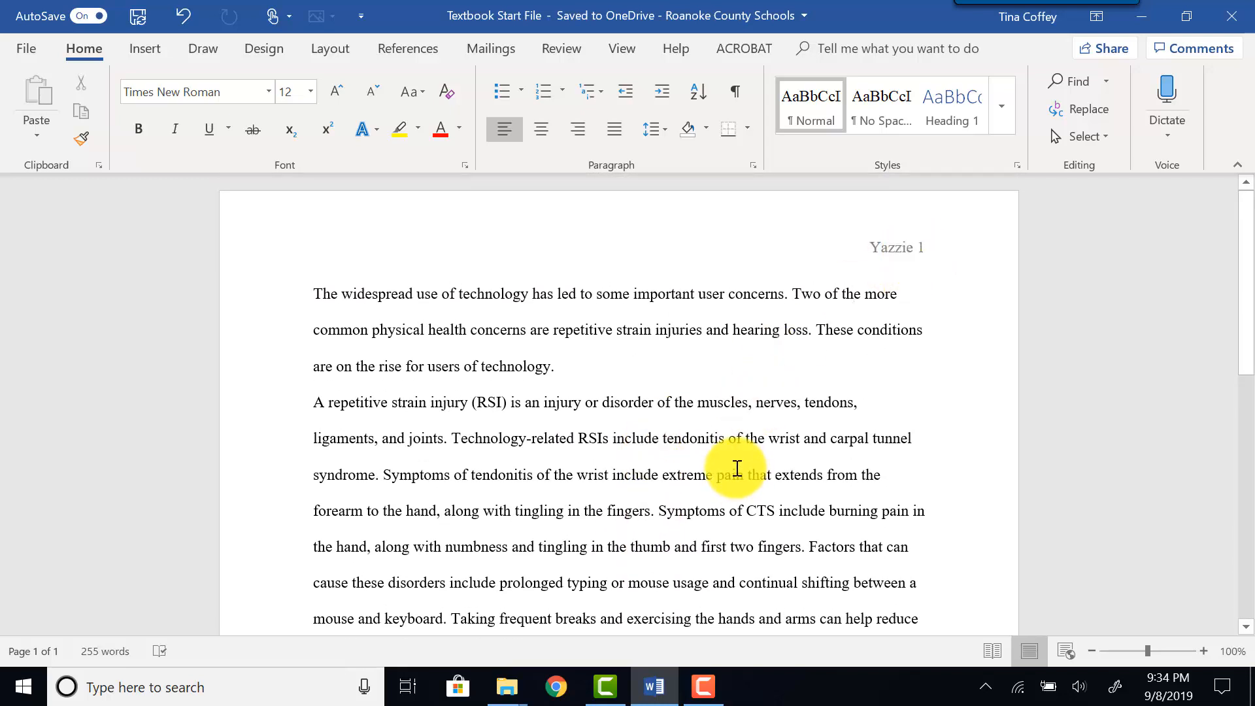
scroll(715, 350, "down", 10)
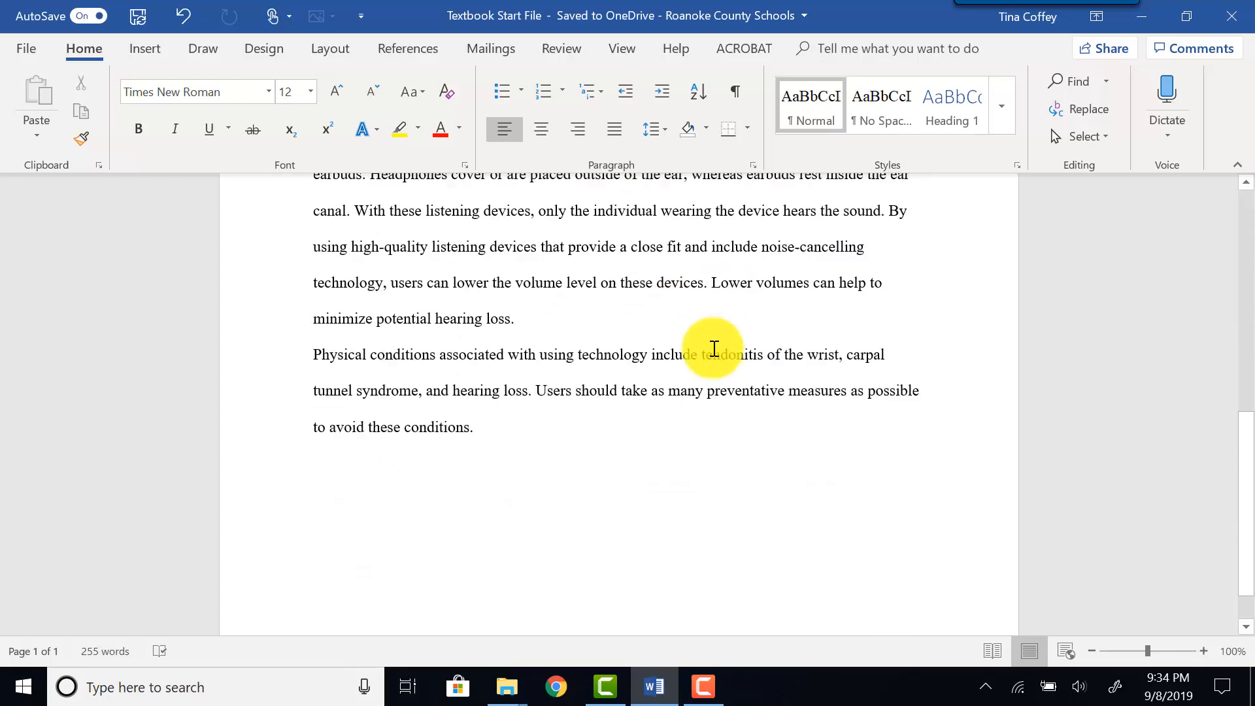
scroll(714, 350, "up", 10)
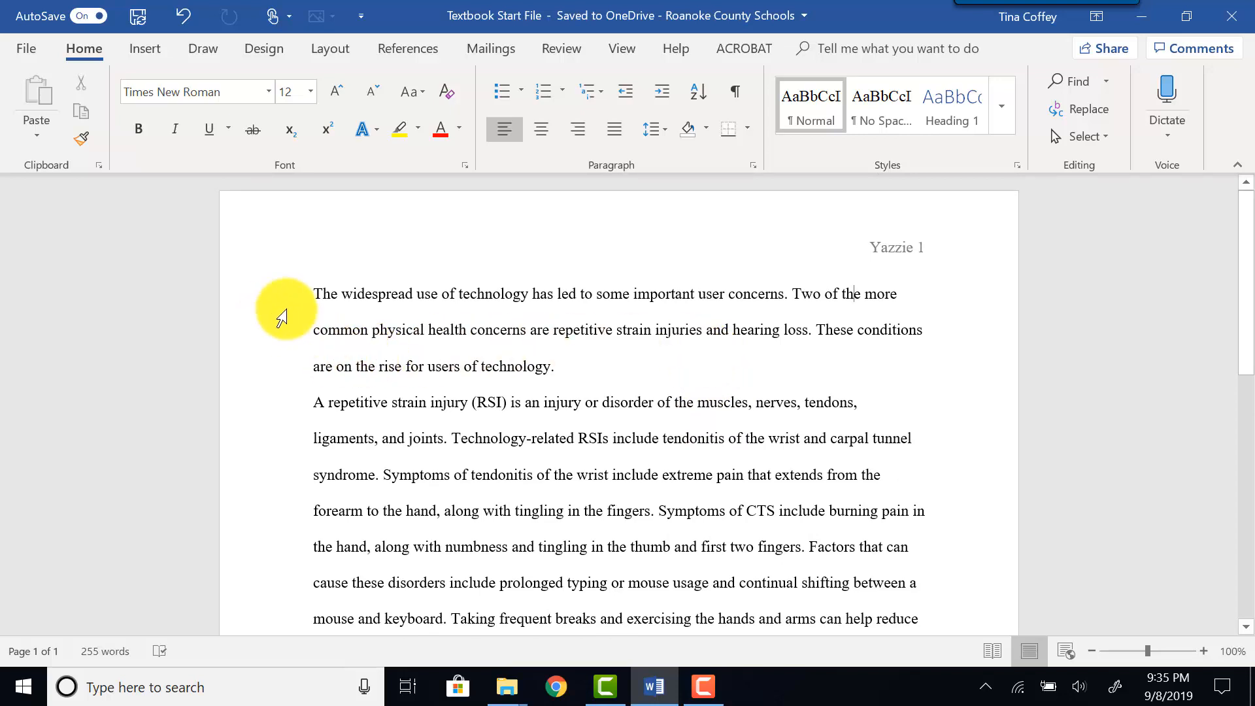
Above the first paragraph, add one line with the student's full name and another with the instructor's name.
left_click(316, 294)
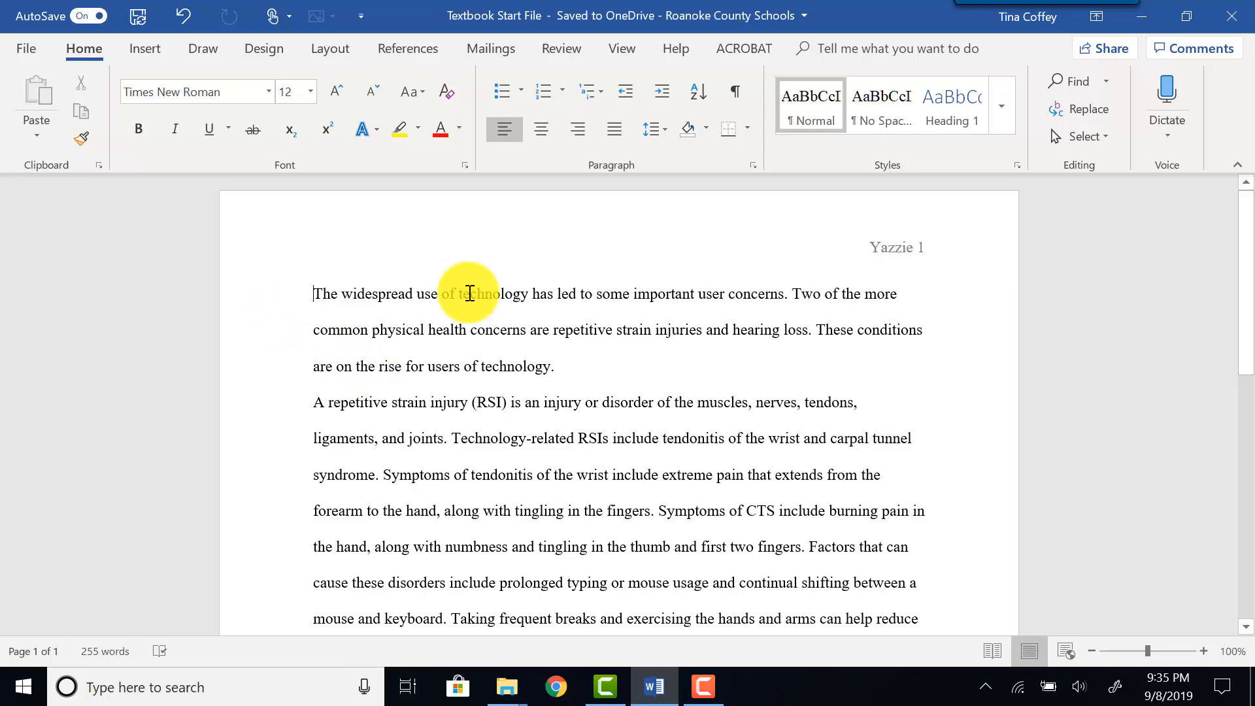
key("Return")
key("Up")
type("Nina Yazzie")
key("Return")
type("M")
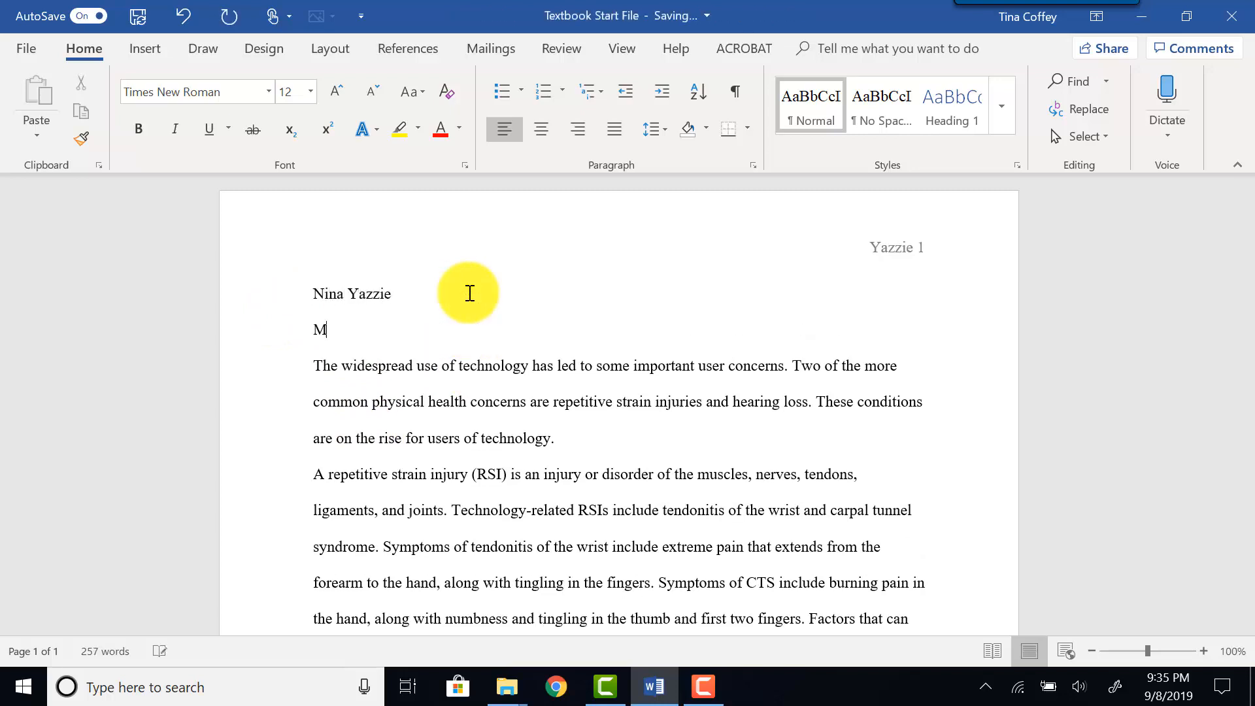
type("r. Slobovnik")
key("Return")
Below the instructor's name, add the course line "English 101" and the date line "October 6, 2021".
type("Eg")
key("BackSpace")
type("nglish")
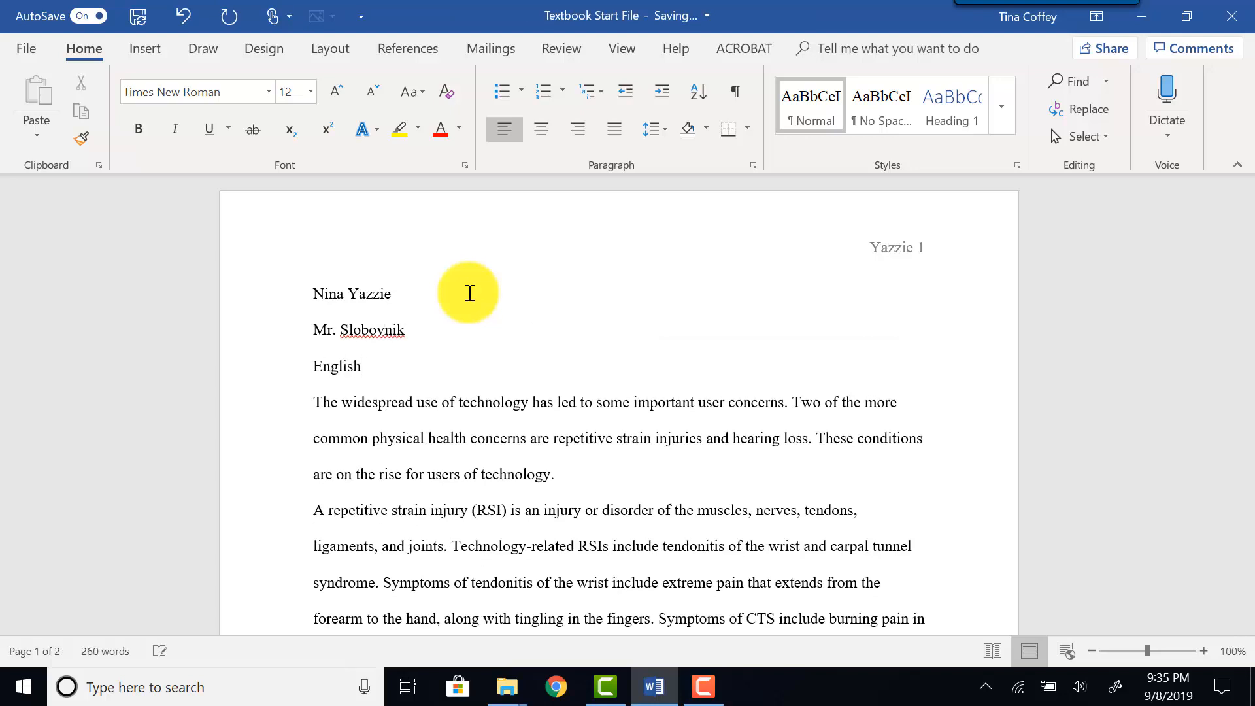
type(" 101")
key("Return")
type("October 6, 2021")
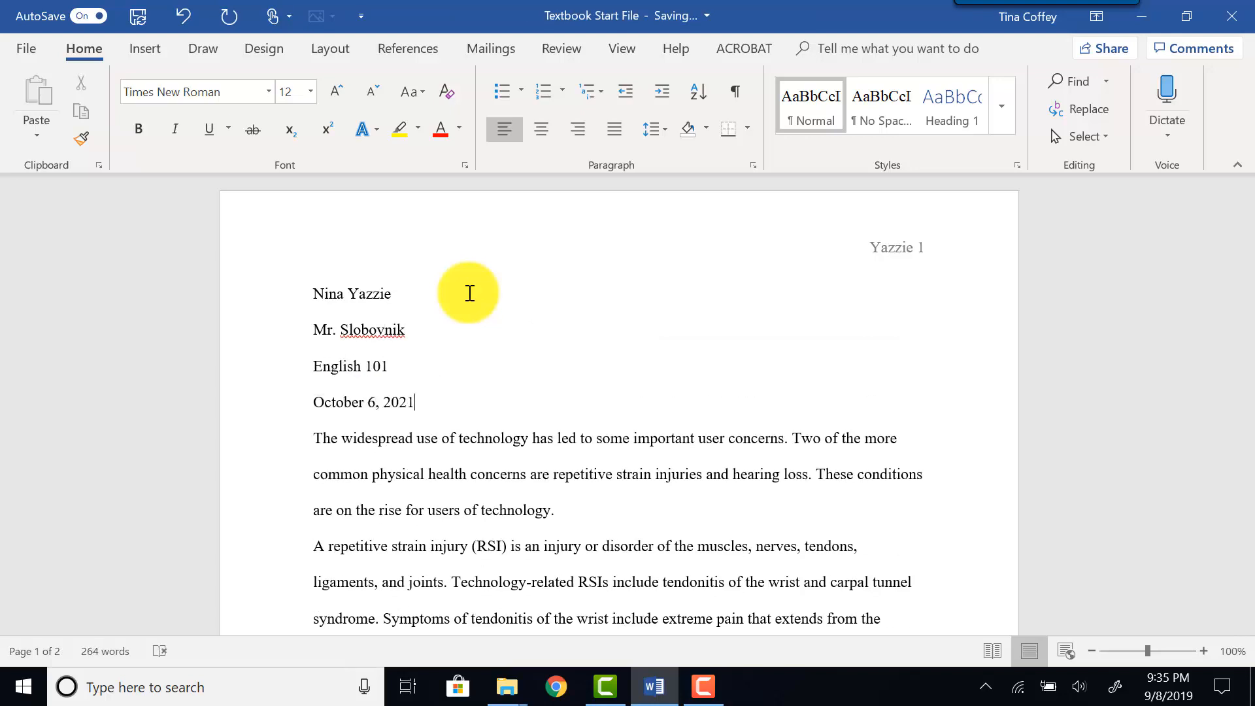
Add the centered title "Health Concerns of Using Technology" on a new line below the date.
key("Return")
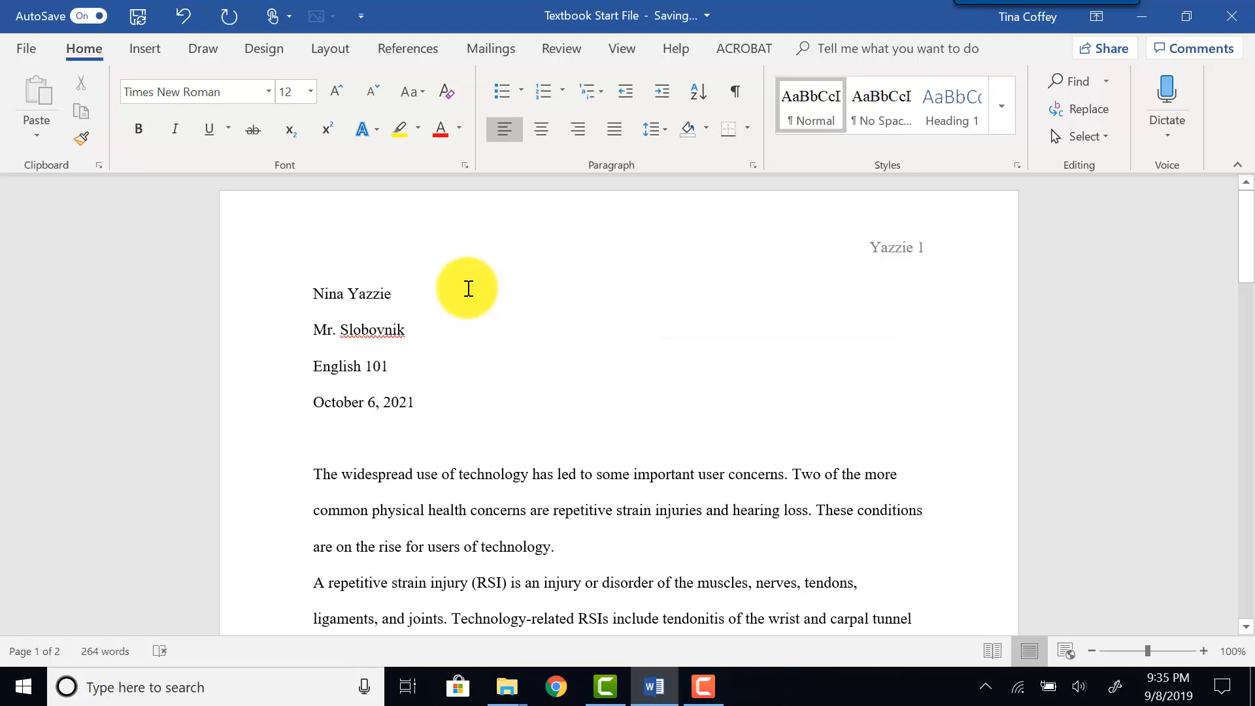
left_click(539, 134)
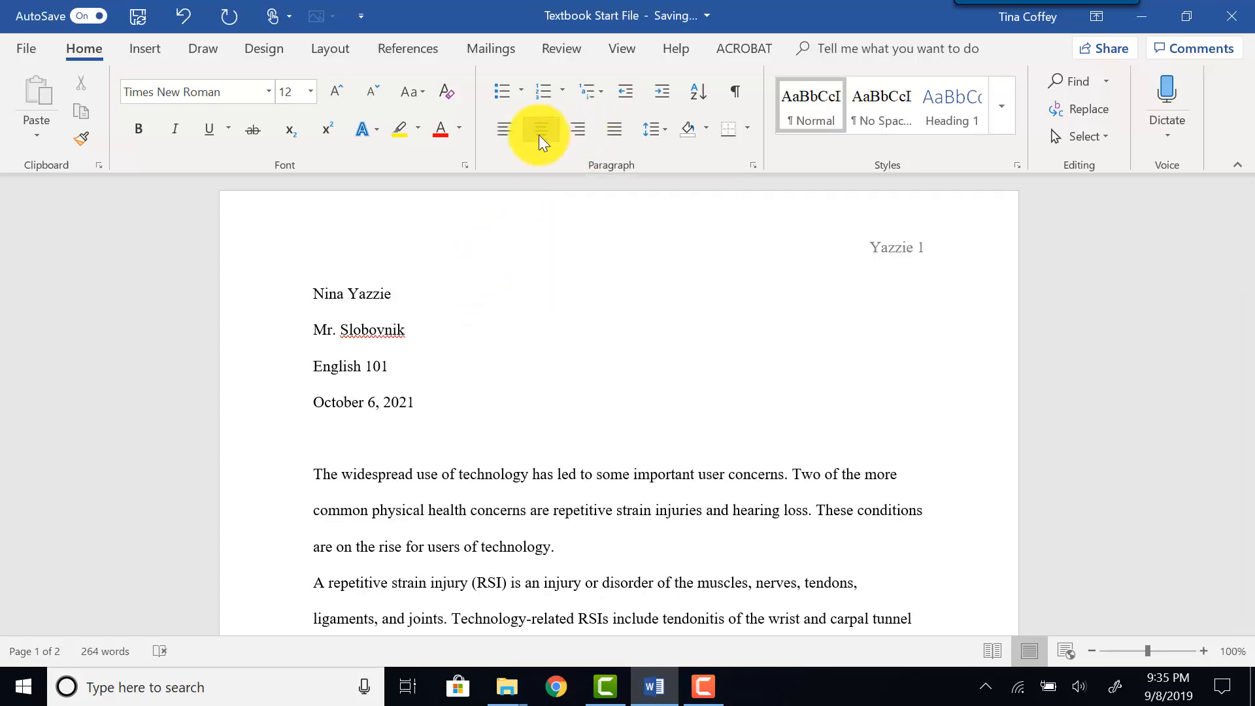
type("Hea")
key("BackSpace")
type("lth Concerns of Using Technology")
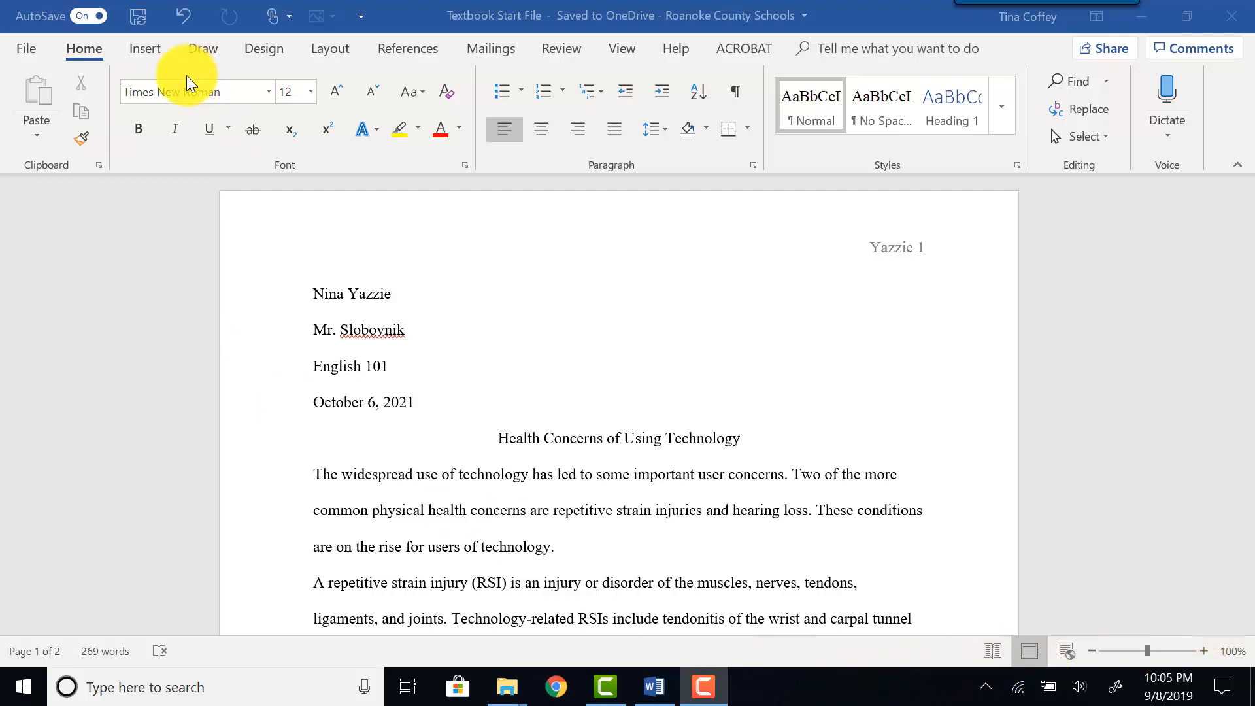
Display the ruler and give all body paragraphs below the title a 0.5-inch first-line indent.
left_click(626, 54)
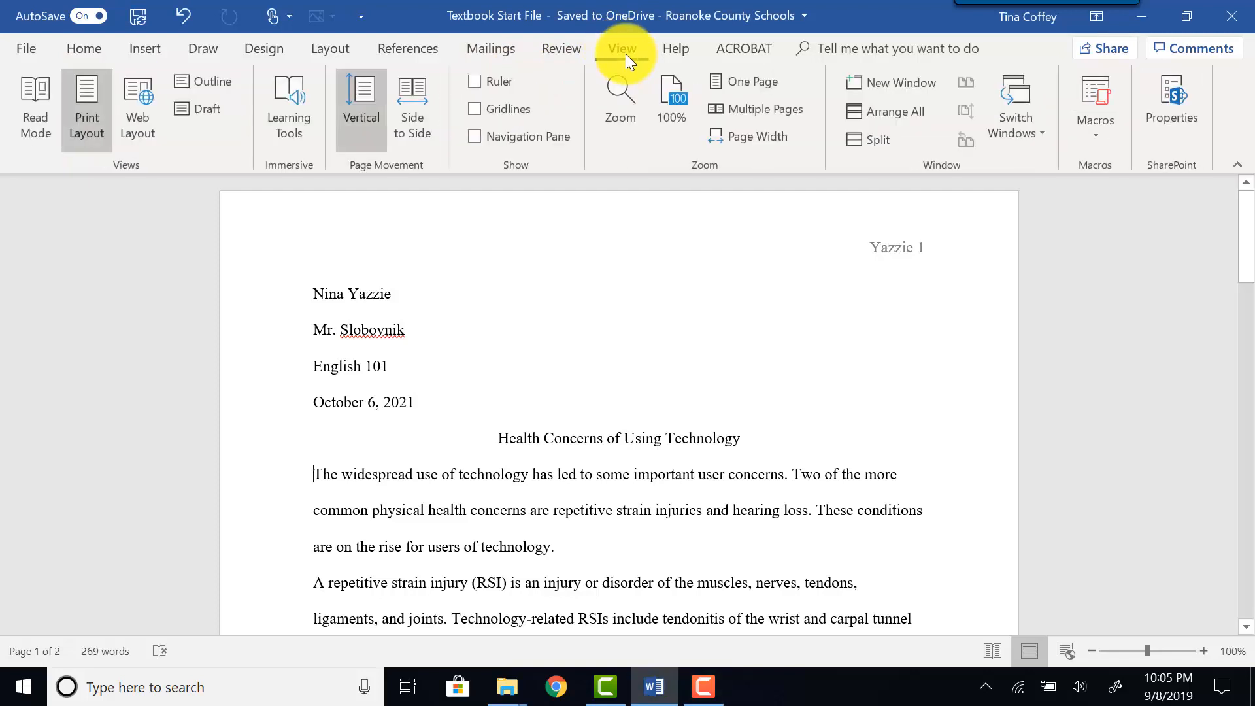
left_click(473, 85)
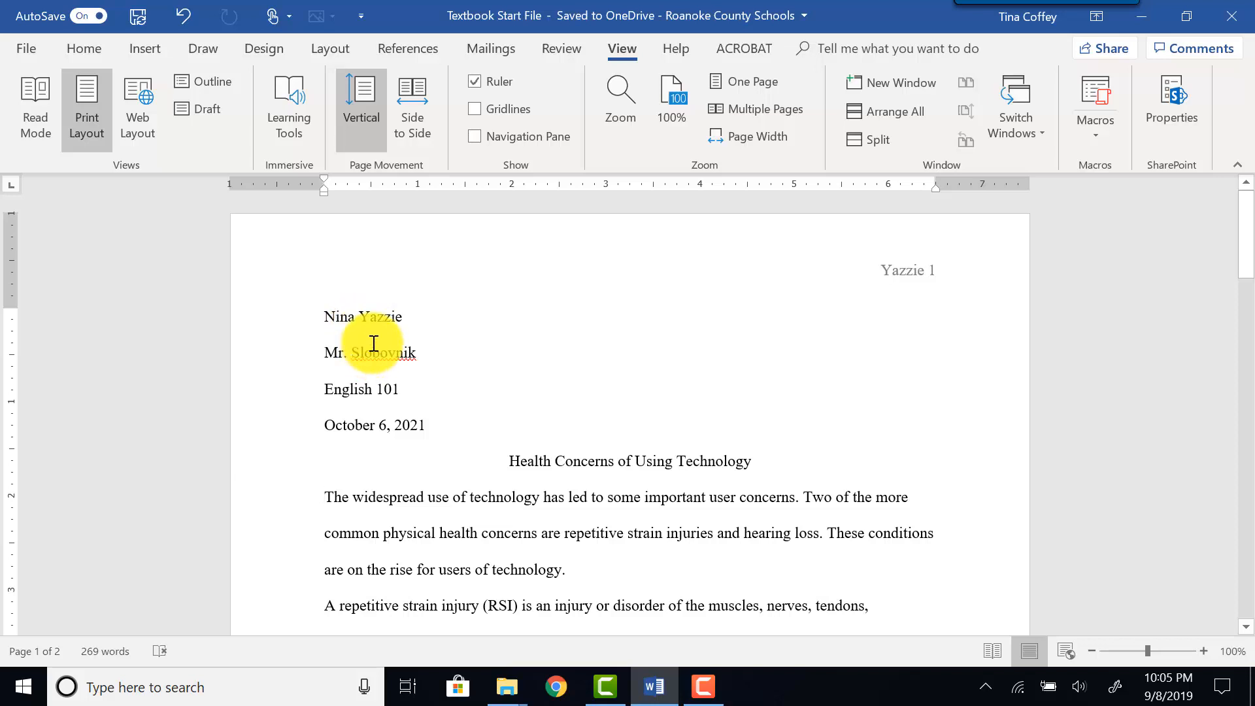
scroll(366, 327, "down", 3)
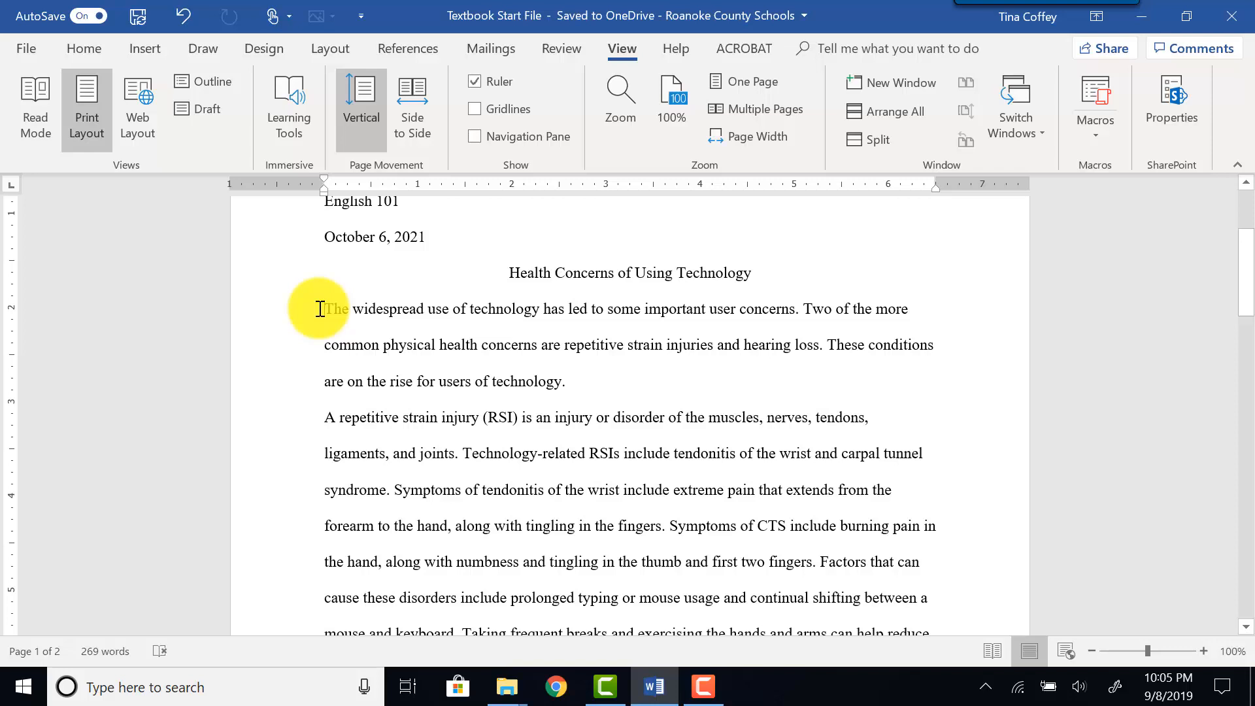
left_click_drag(319, 308, 582, 560)
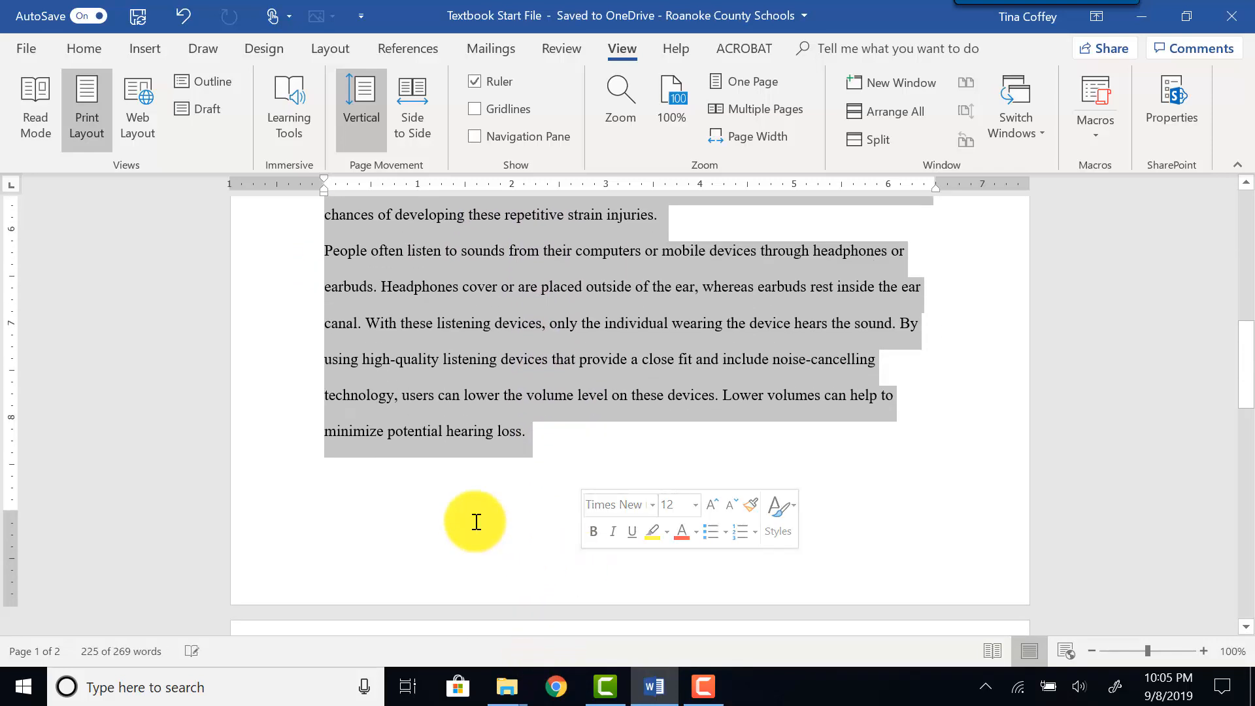
scroll(477, 521, "down", 5)
scroll(480, 511, "up", 8)
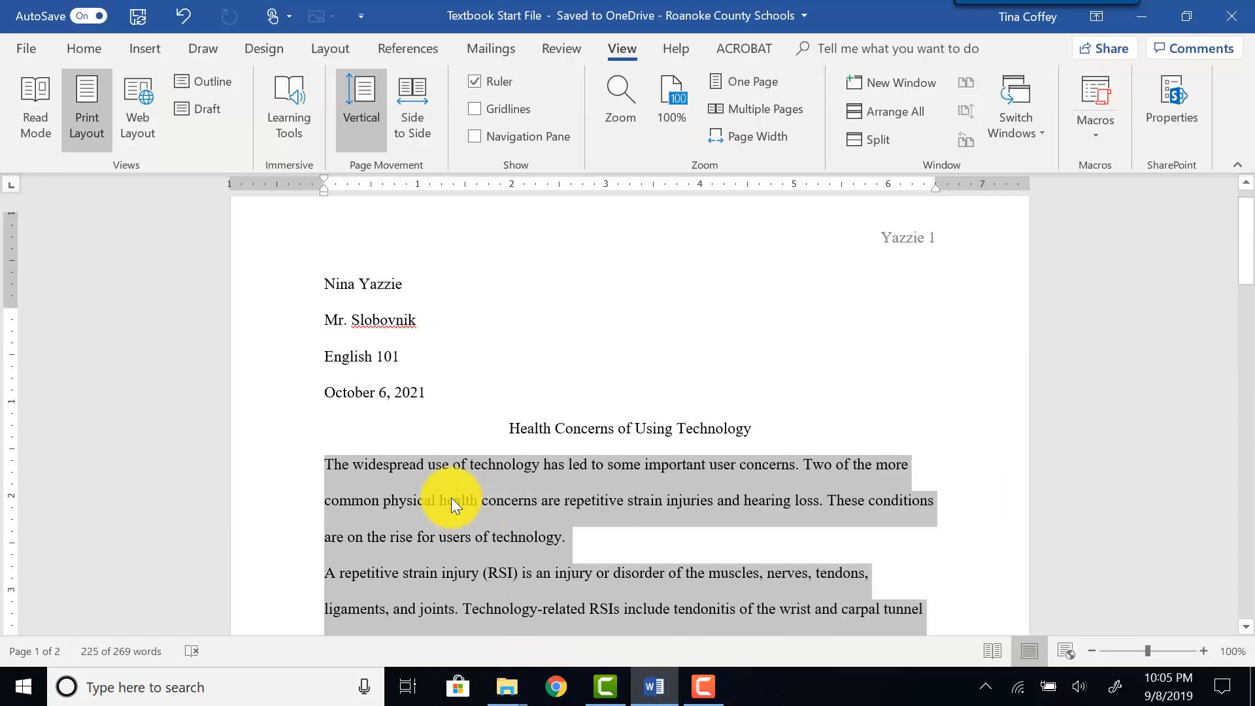
left_click_drag(324, 497, 490, 337)
scroll(490, 337, "up", 8)
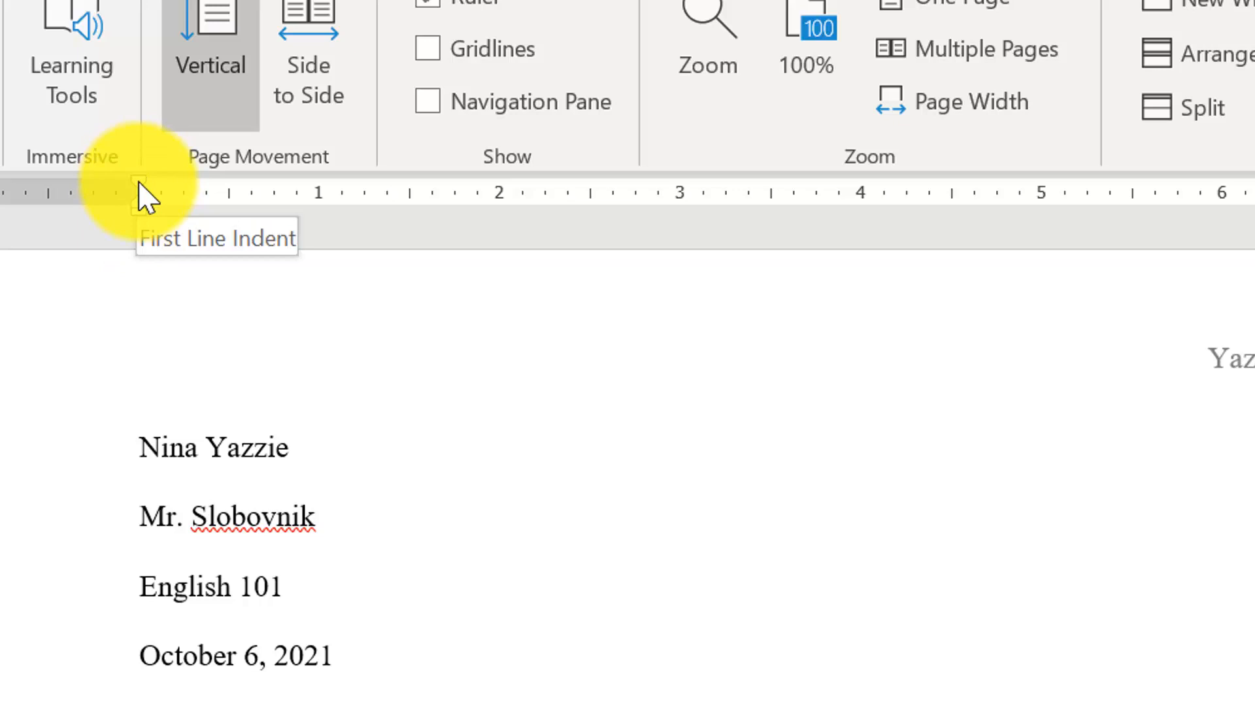
mouse_move(139, 183)
left_mouse_down()
mouse_move(216, 207)
mouse_move(240, 200)
mouse_move(228, 202)
left_mouse_up()
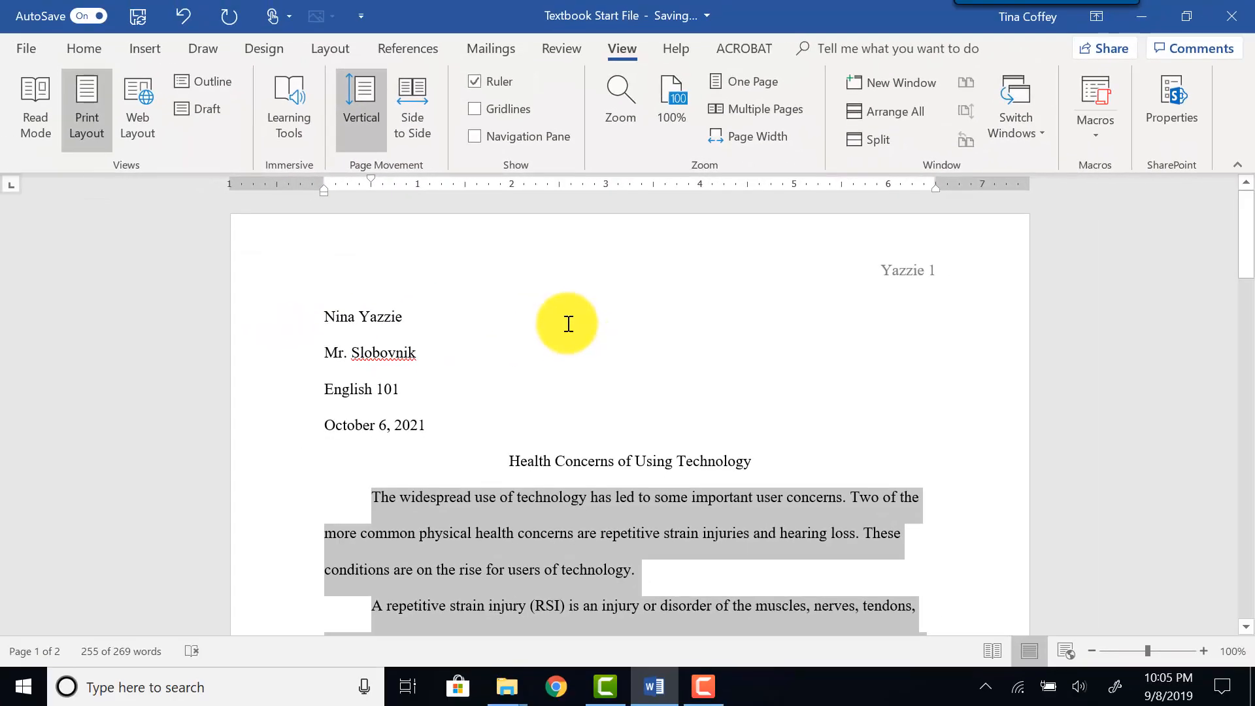
scroll(549, 331, "down", 6)
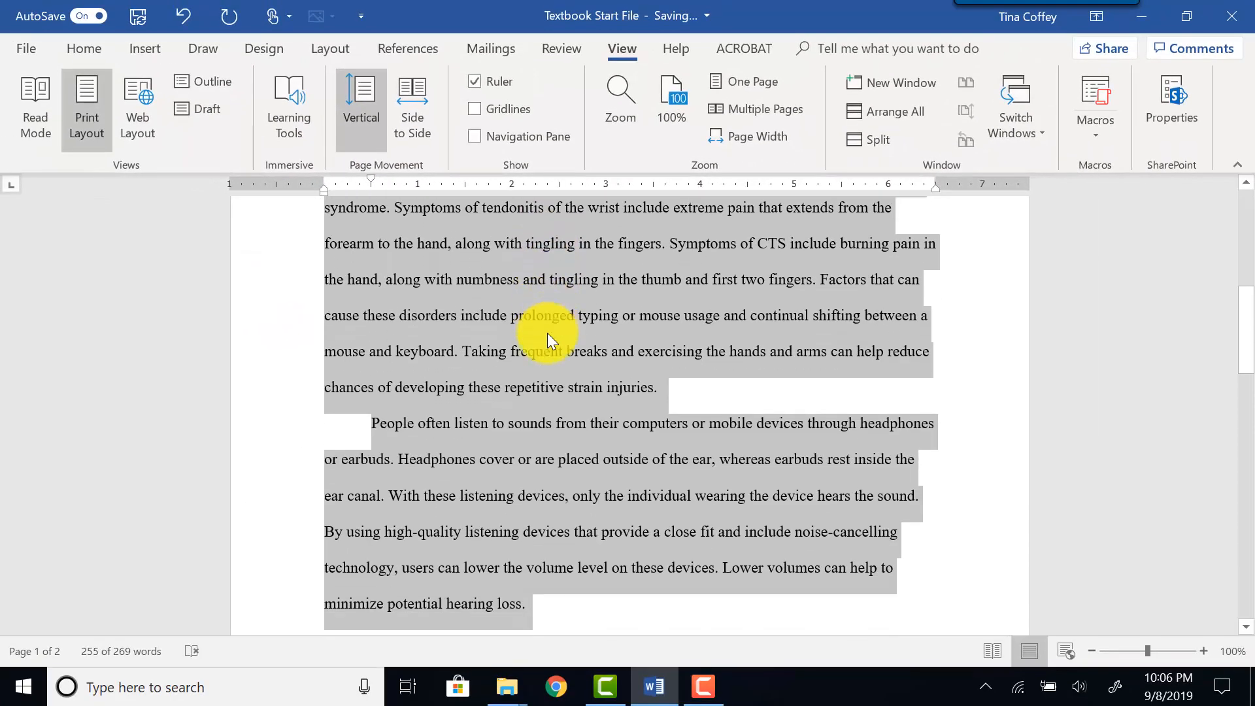
scroll(547, 332, "down", 4)
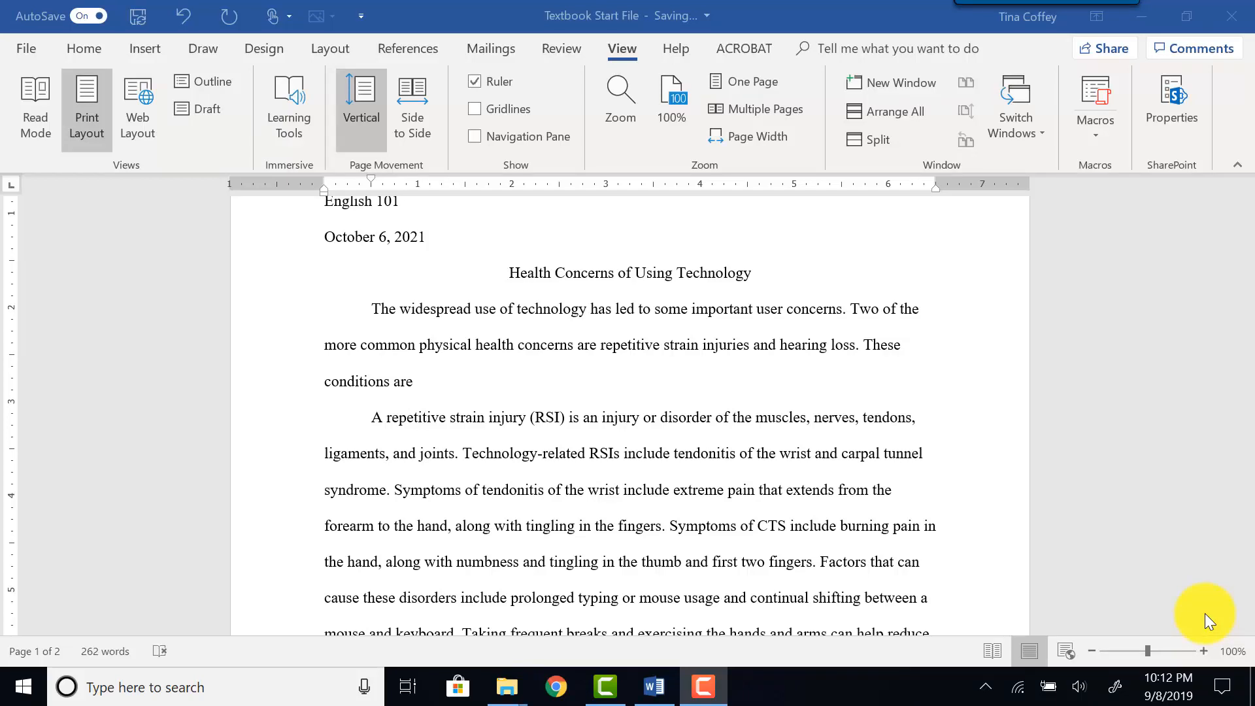
Finish the first paragraph after "conditions are" with "on the rise for users of technology.", misspelling "the" as "teh" to demonstrate AutoCorrect.
left_click(434, 384)
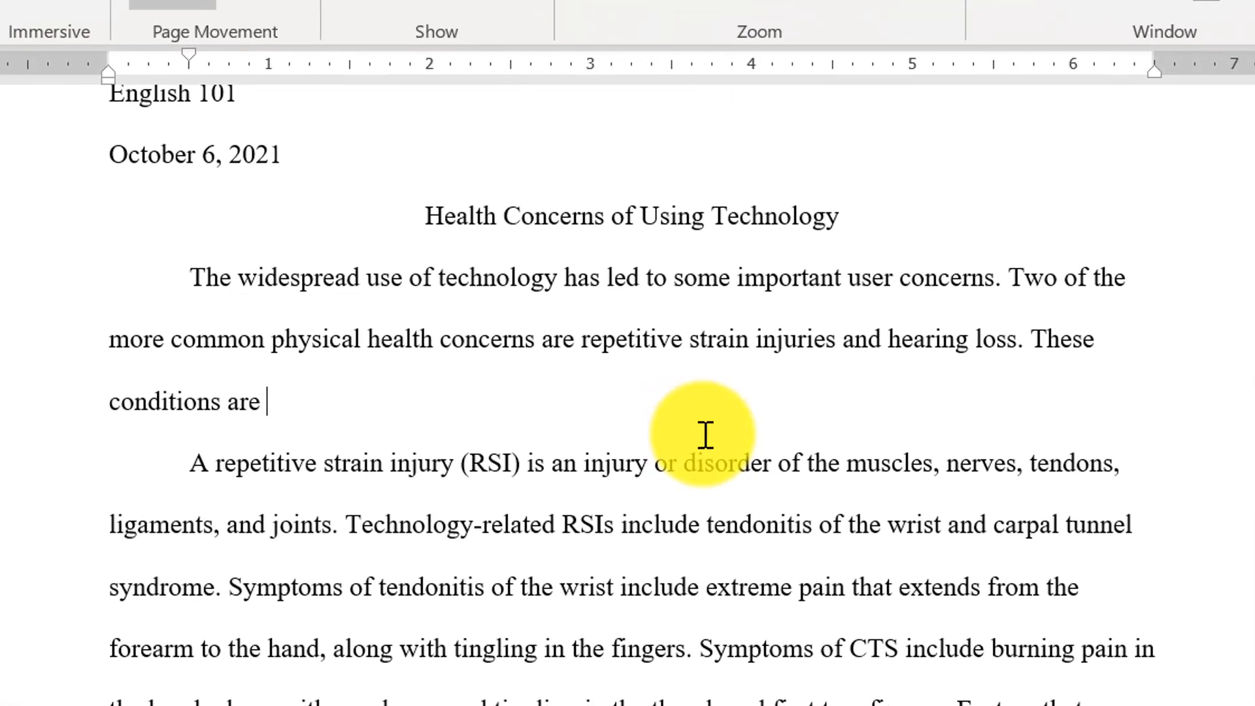
type("on")
type("teh")
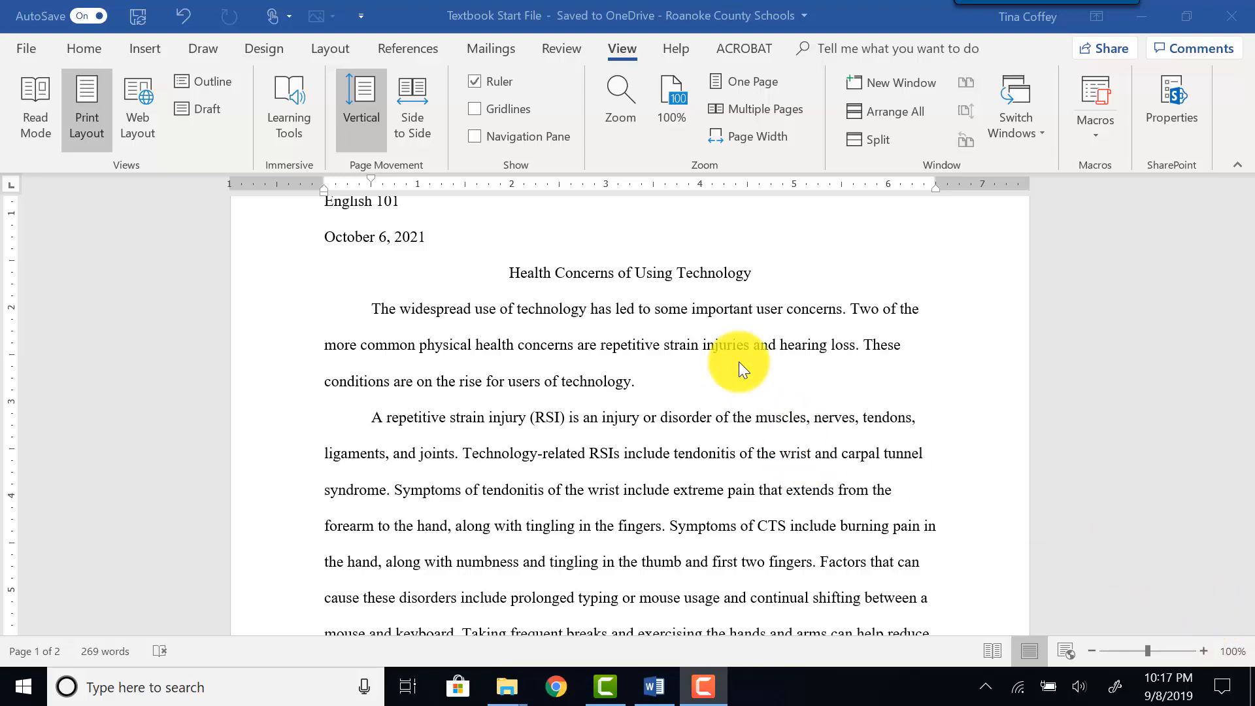
Open the AutoCorrect options from the program's proofing settings.
left_click(34, 52)
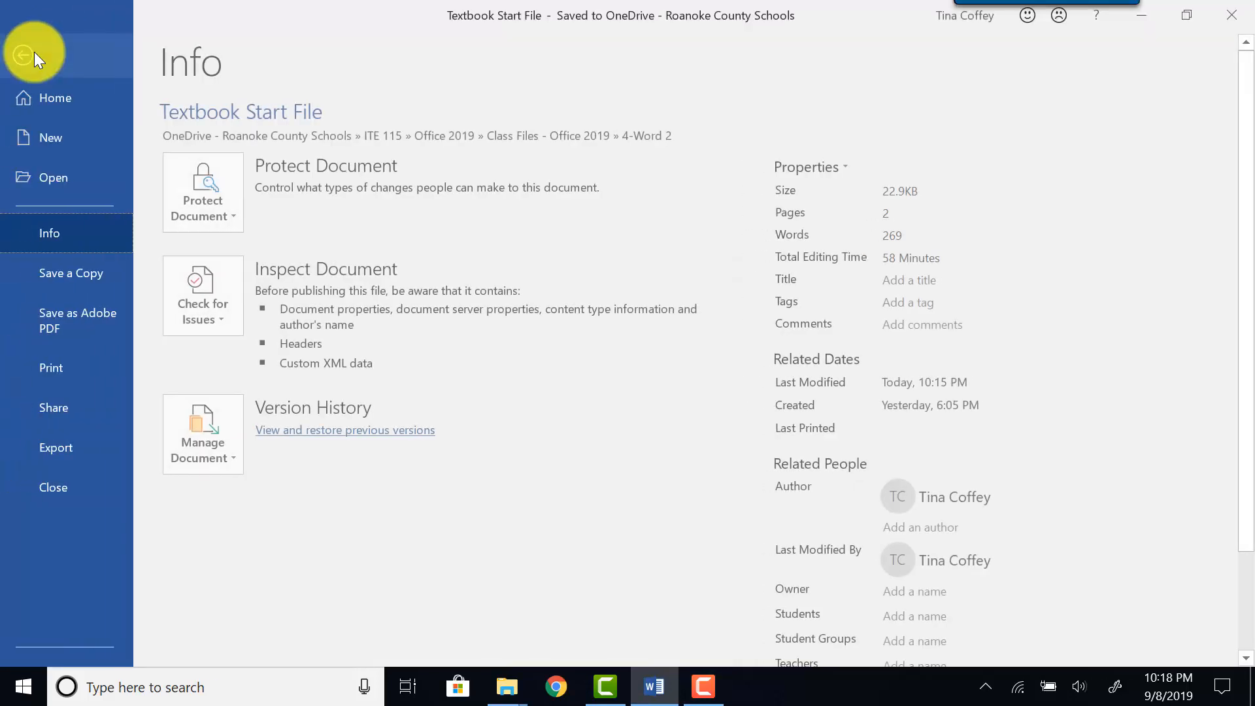
left_click(40, 106)
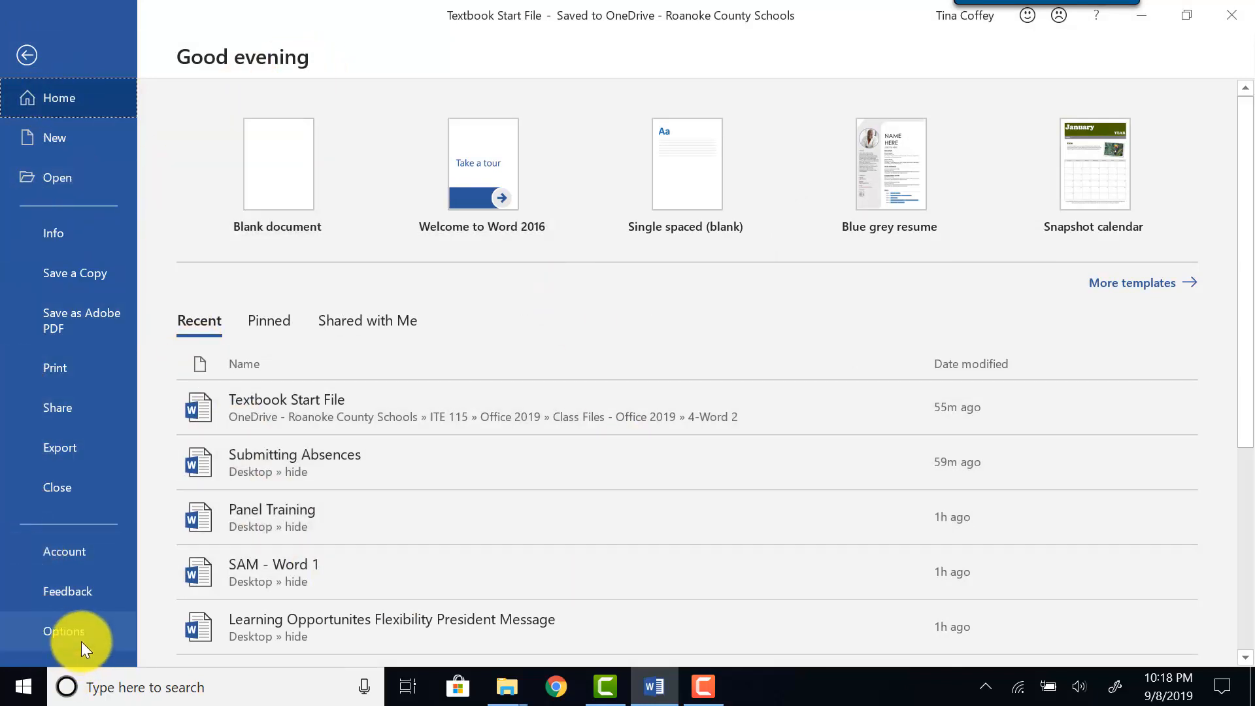
left_click(57, 634)
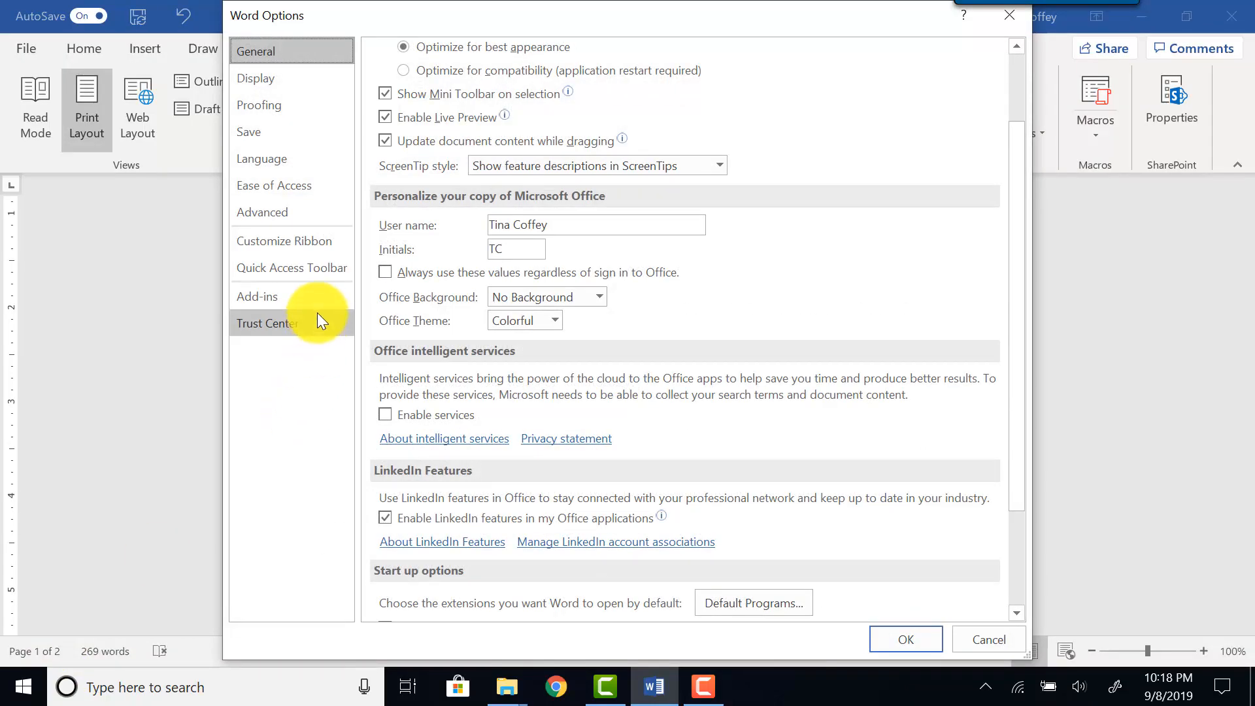
left_click(289, 108)
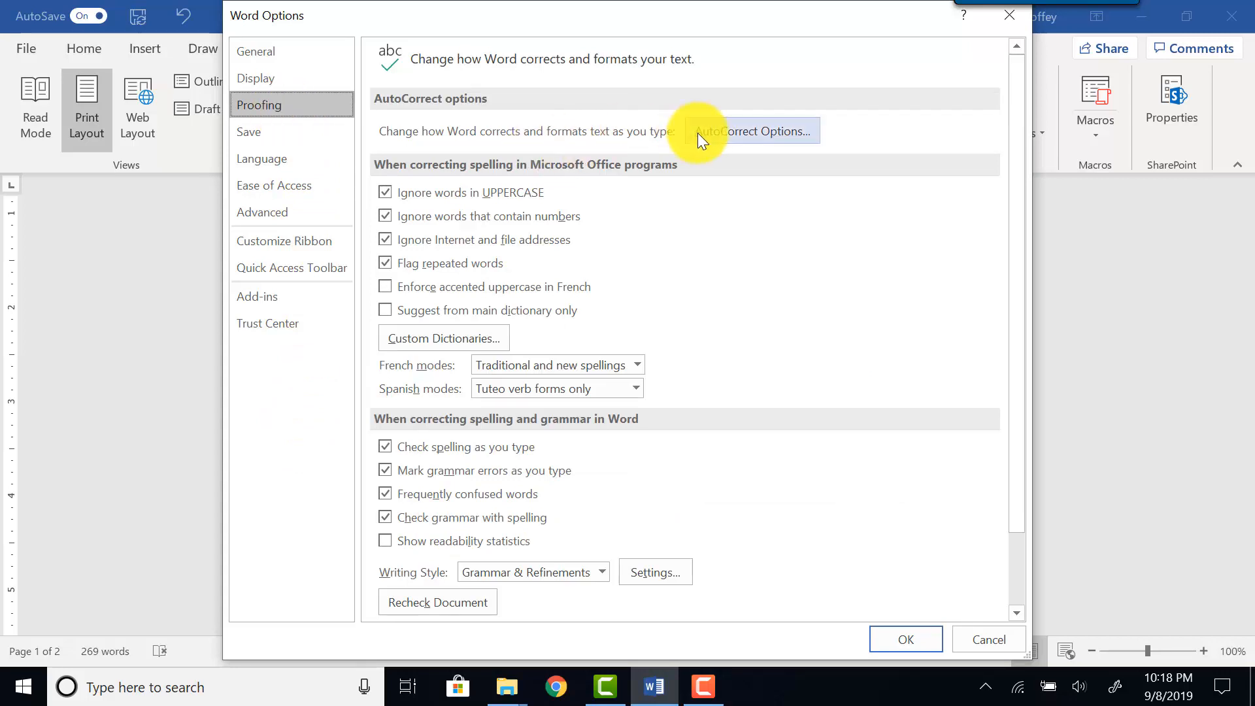
left_click(728, 131)
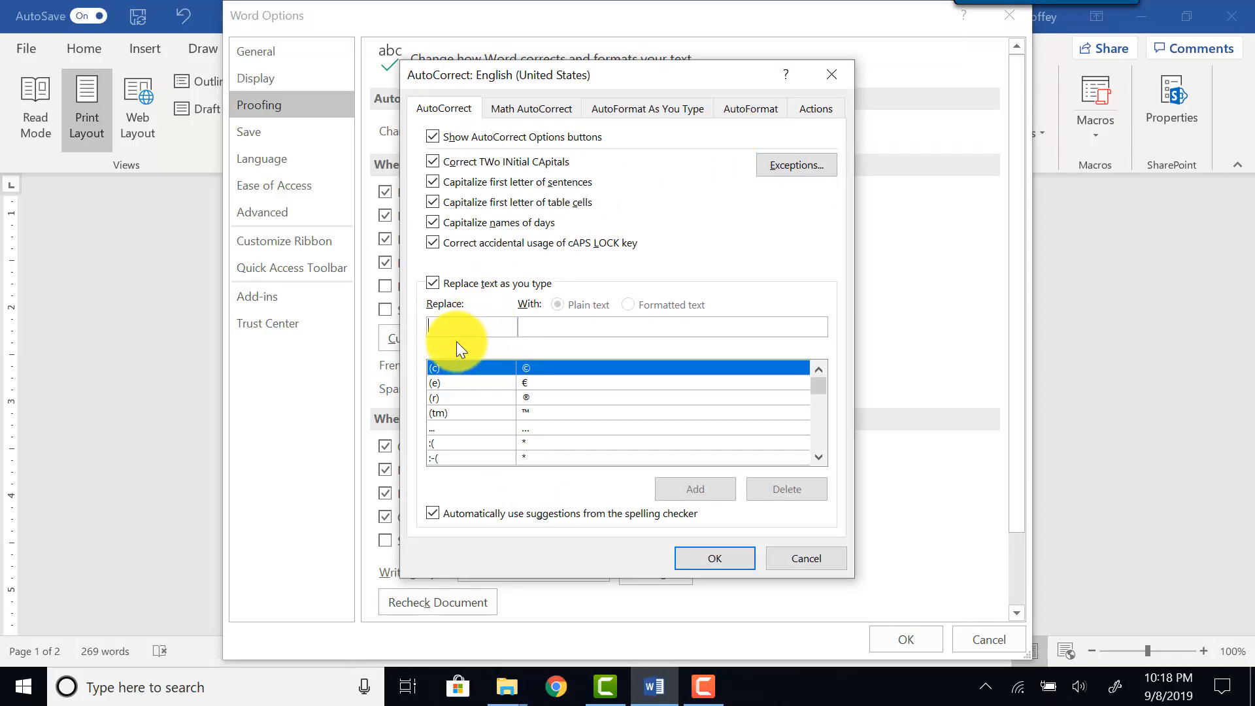
Add an AutoCorrect entry that replaces "comptuer" with "computer" and close the settings.
type("com")
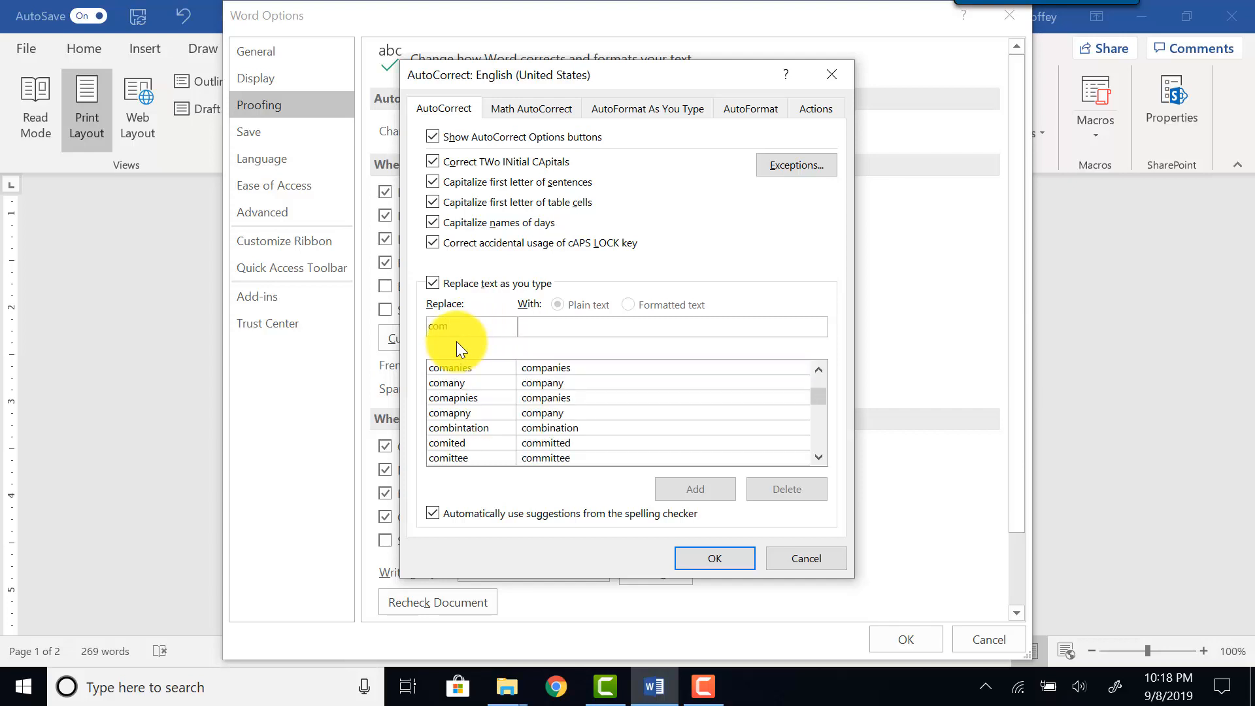
type("pt")
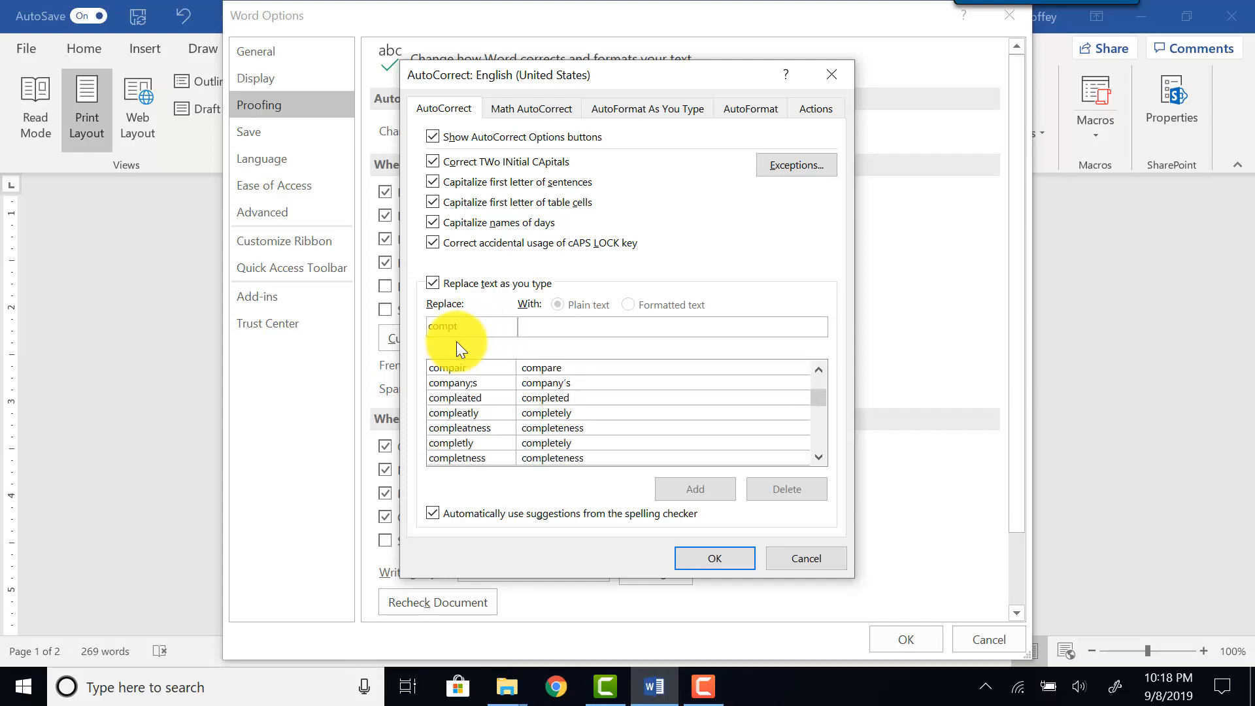
type("uer")
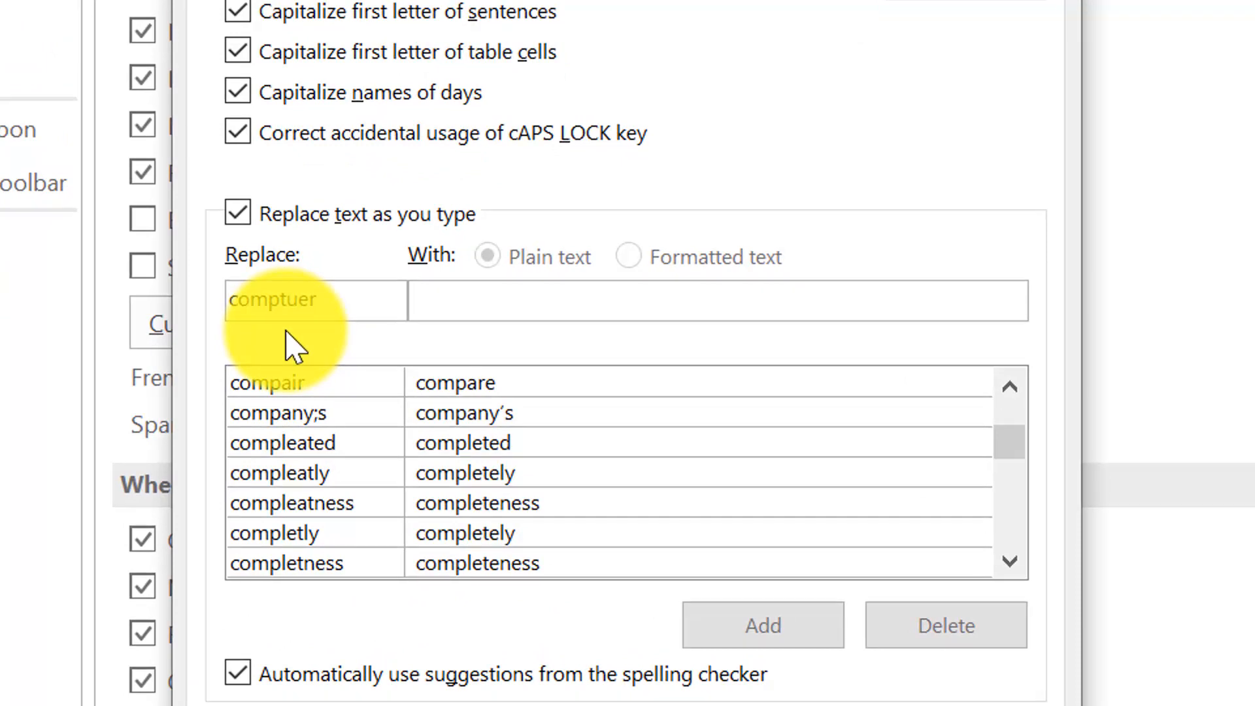
type("computu")
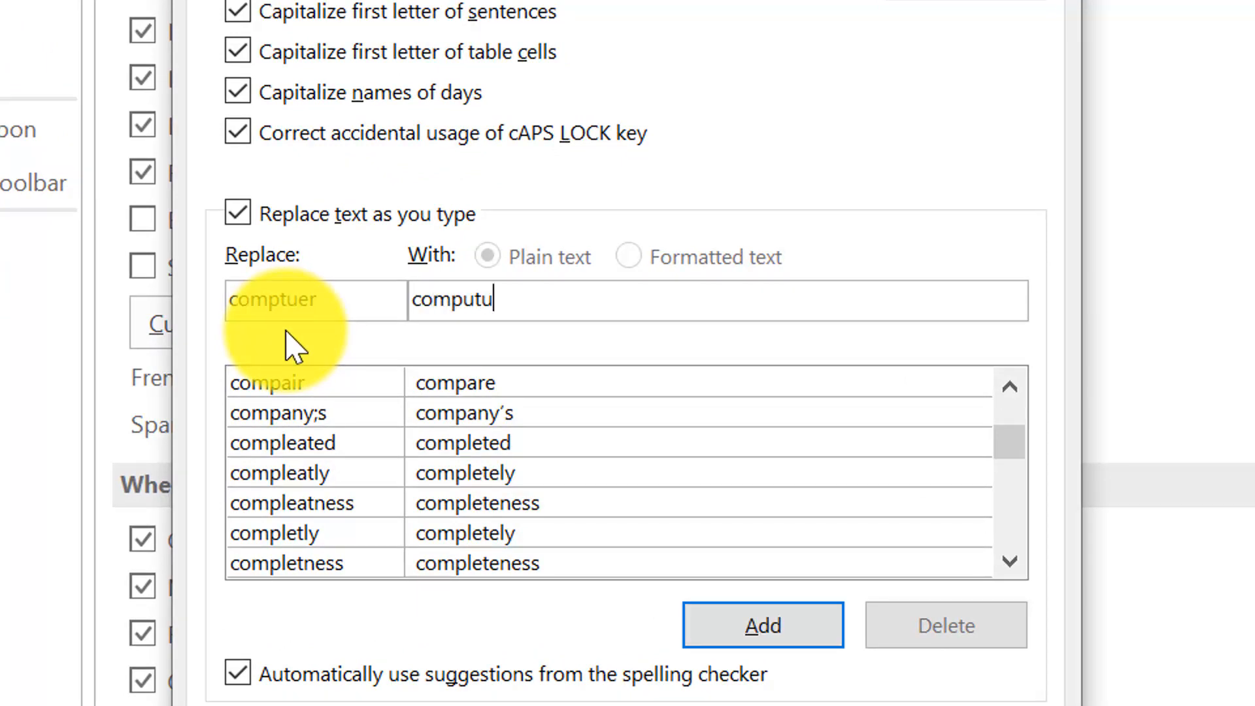
key("BackSpace")
type("er")
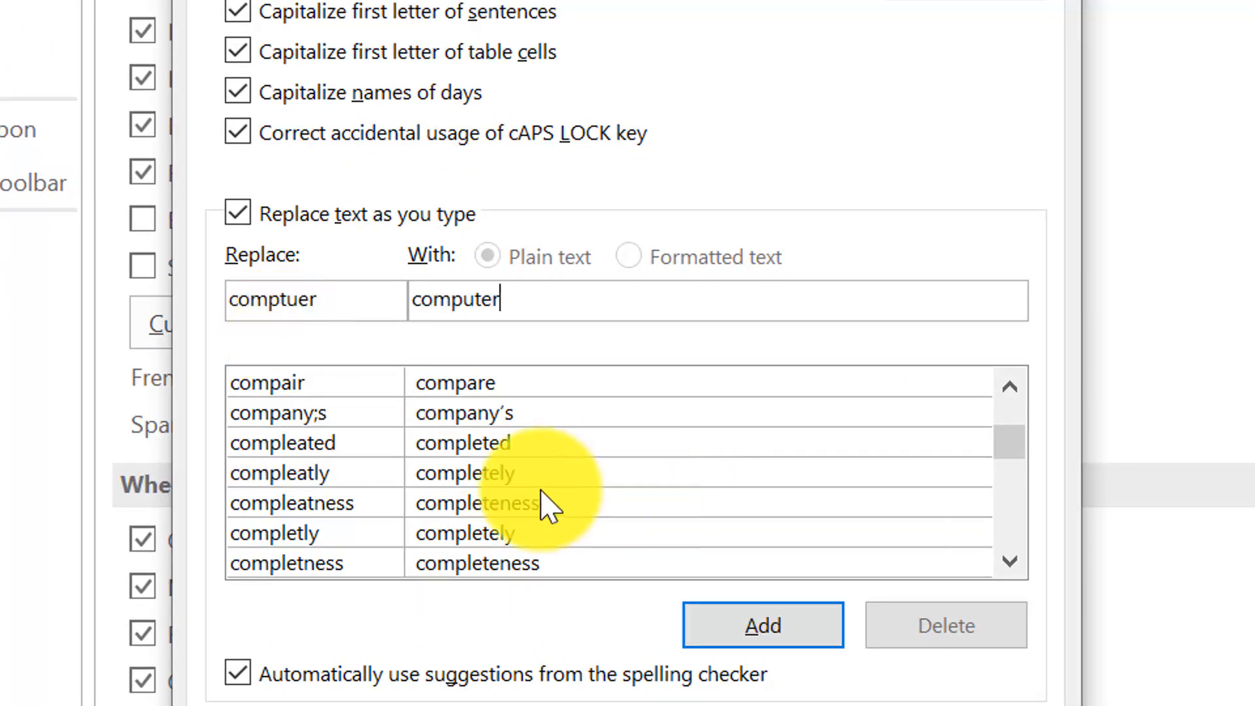
left_click(727, 644)
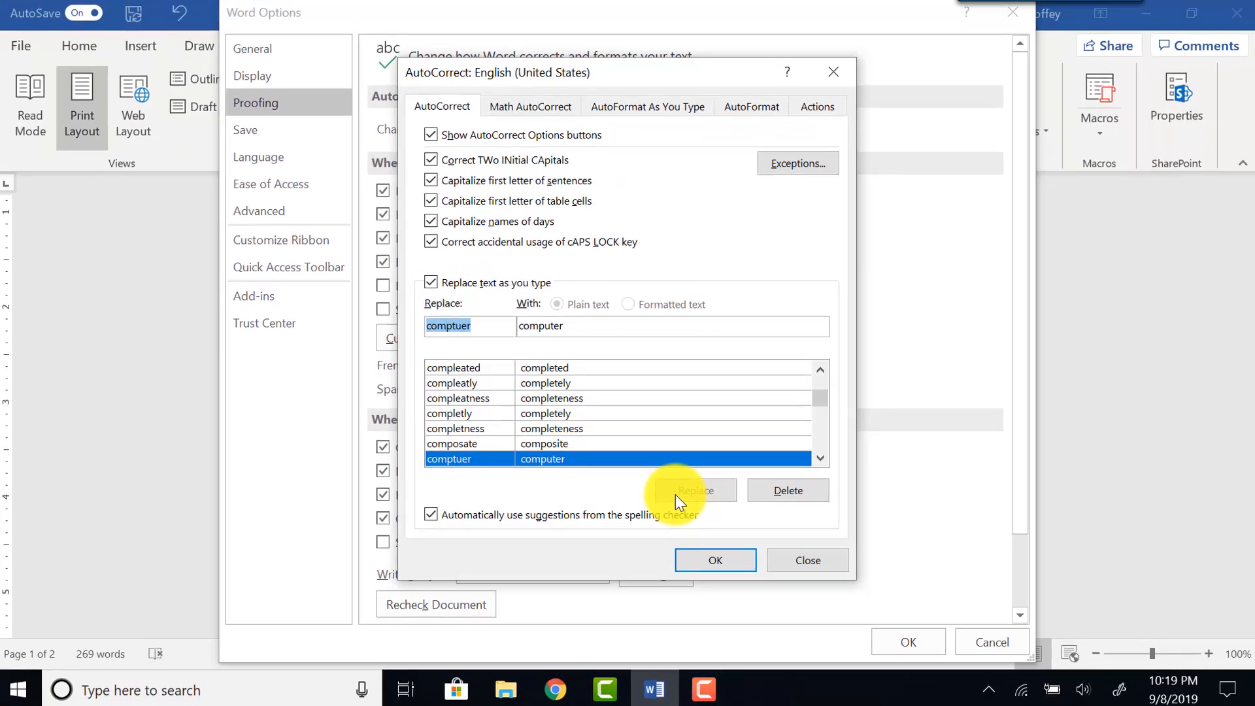
left_click(715, 558)
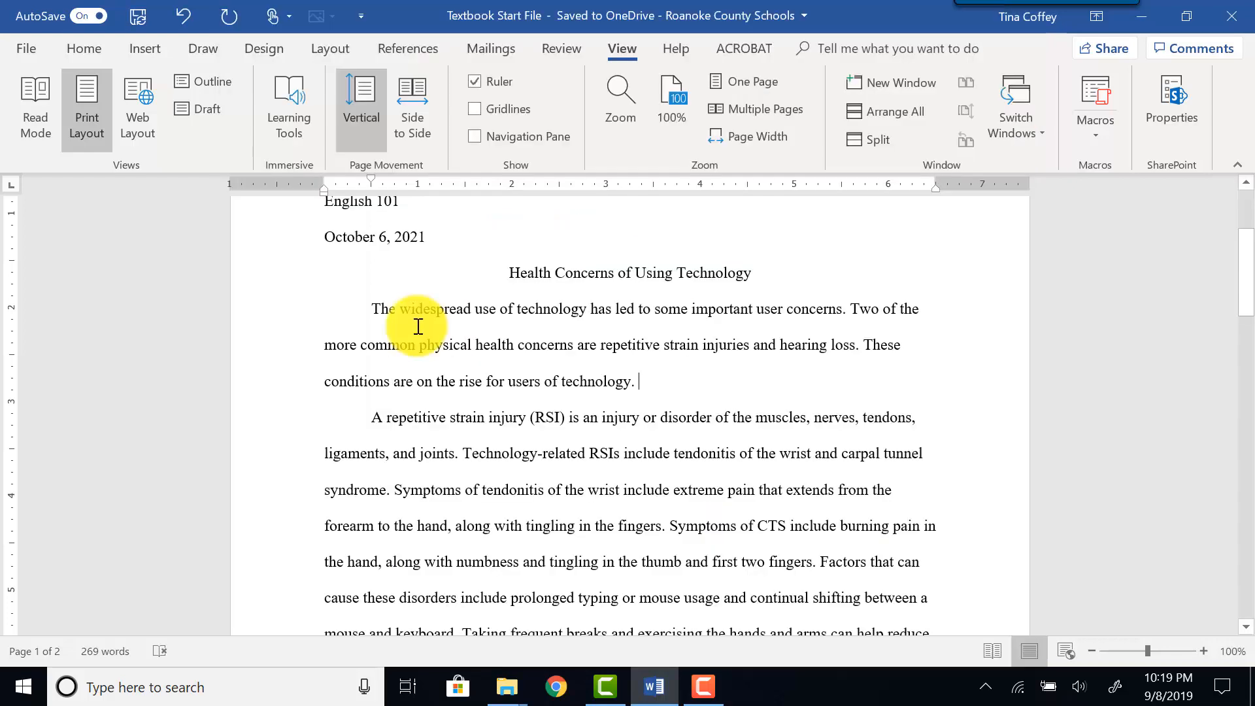
Set the document's citation and bibliography style to MLA.
scroll(737, 368, "down", 1)
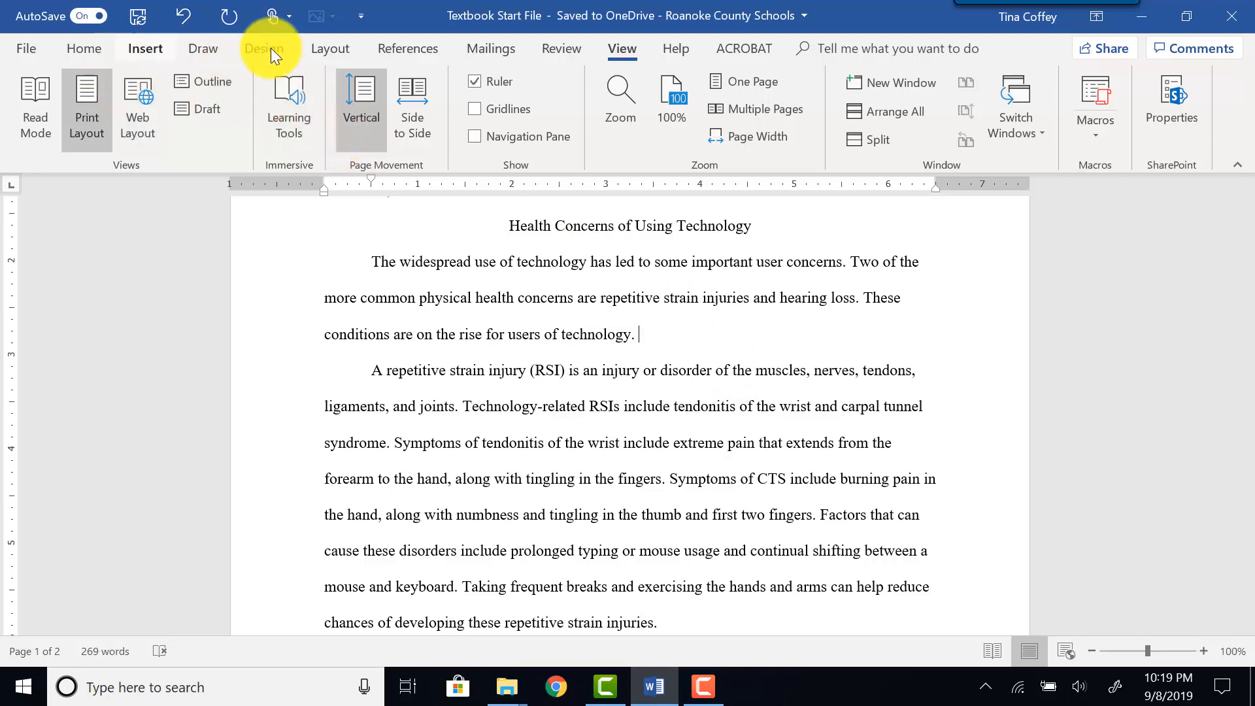
left_click(417, 52)
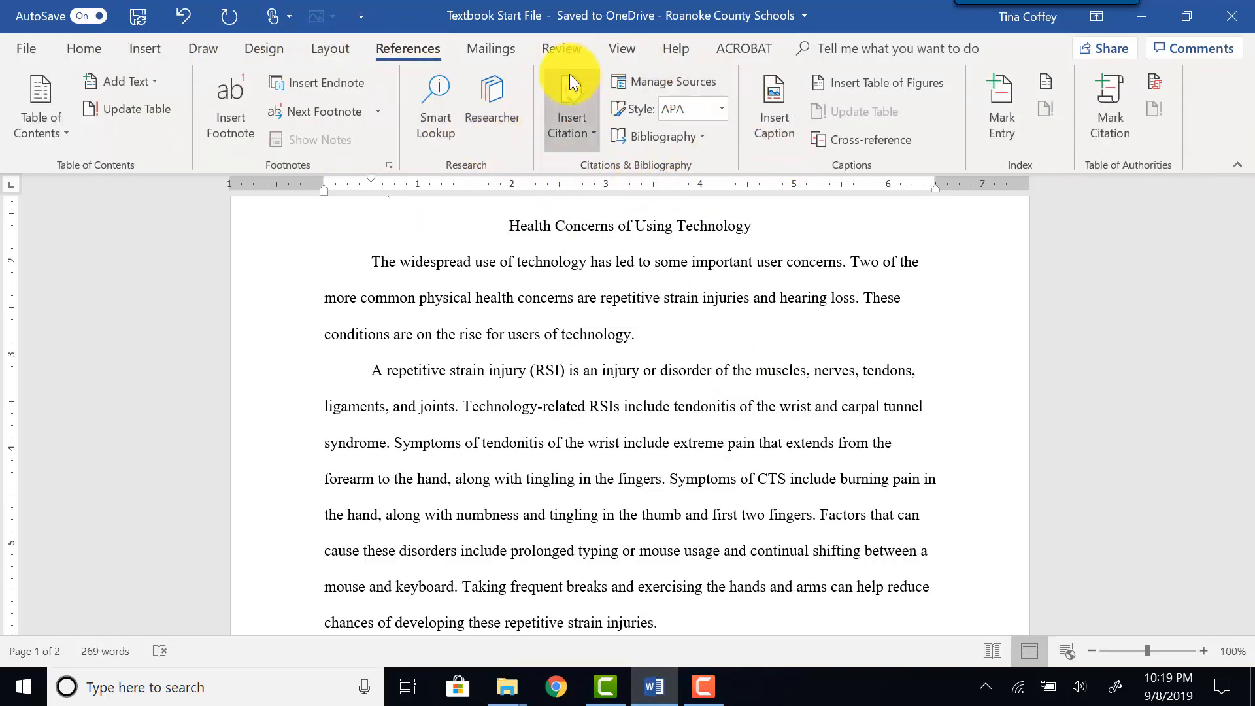
left_click(721, 108)
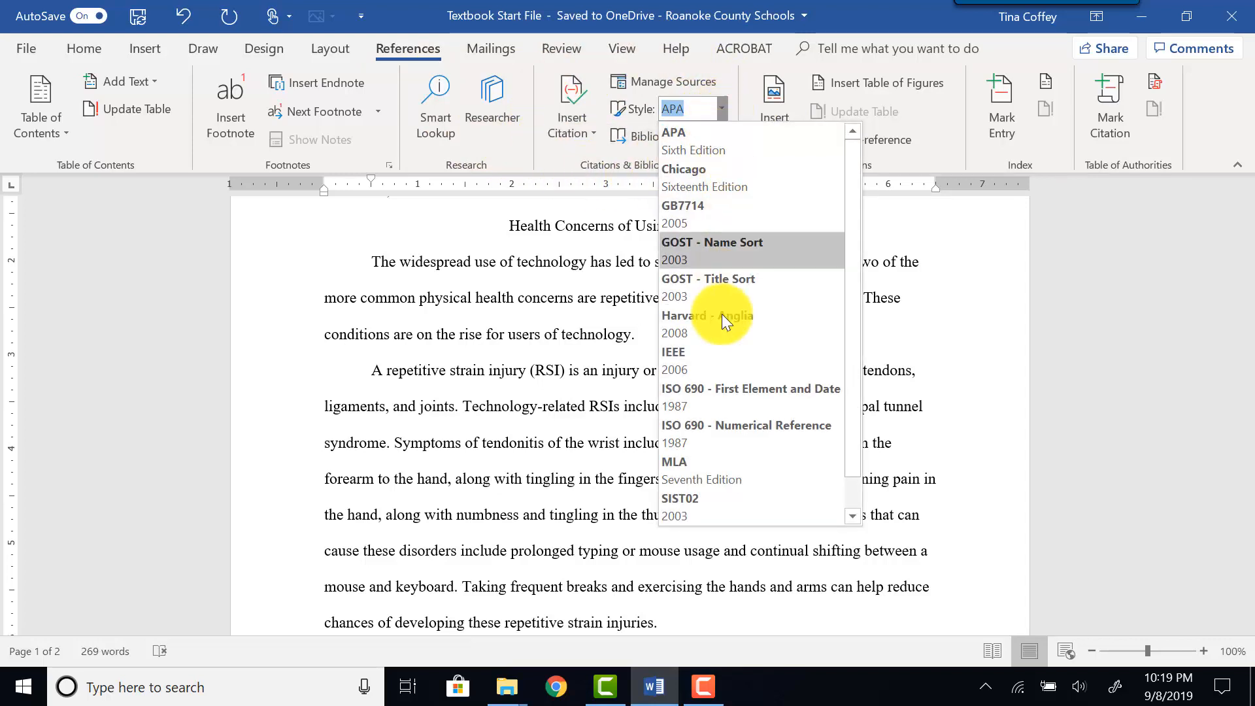
left_click(688, 474)
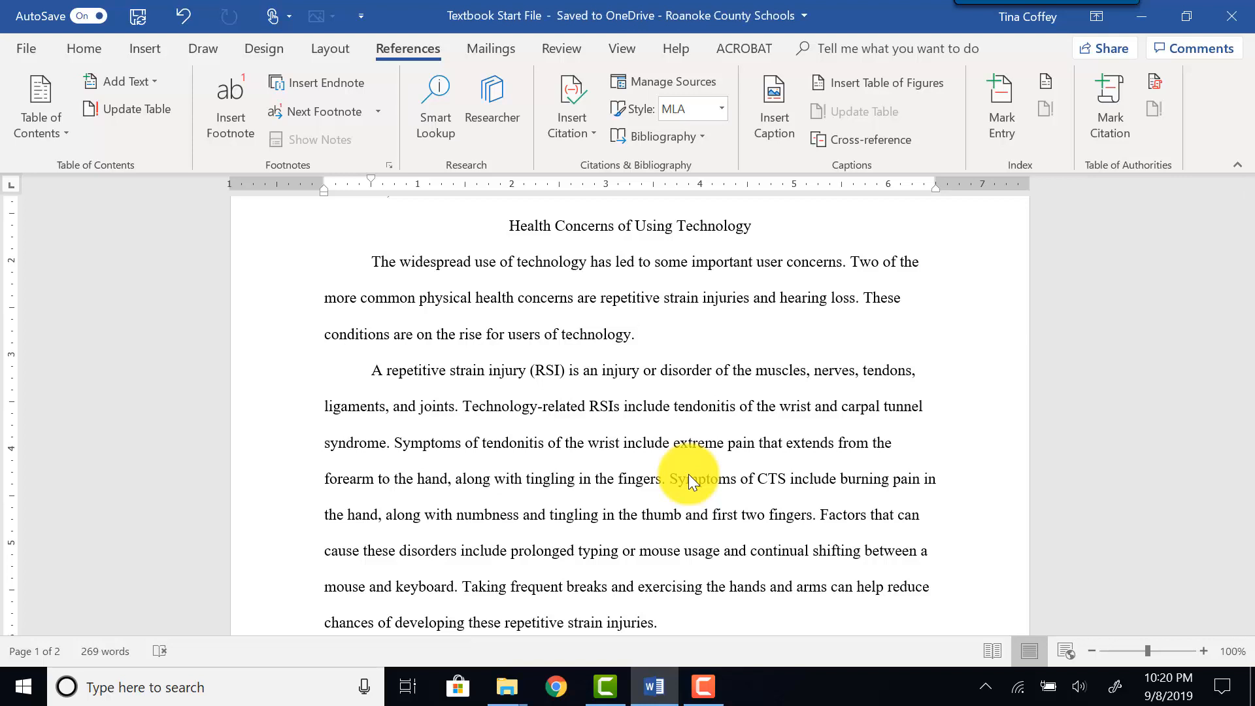
Start a new citation source after "first two fingers" in the RSI paragraph, with the source type Article in a Periodical.
left_click(814, 515)
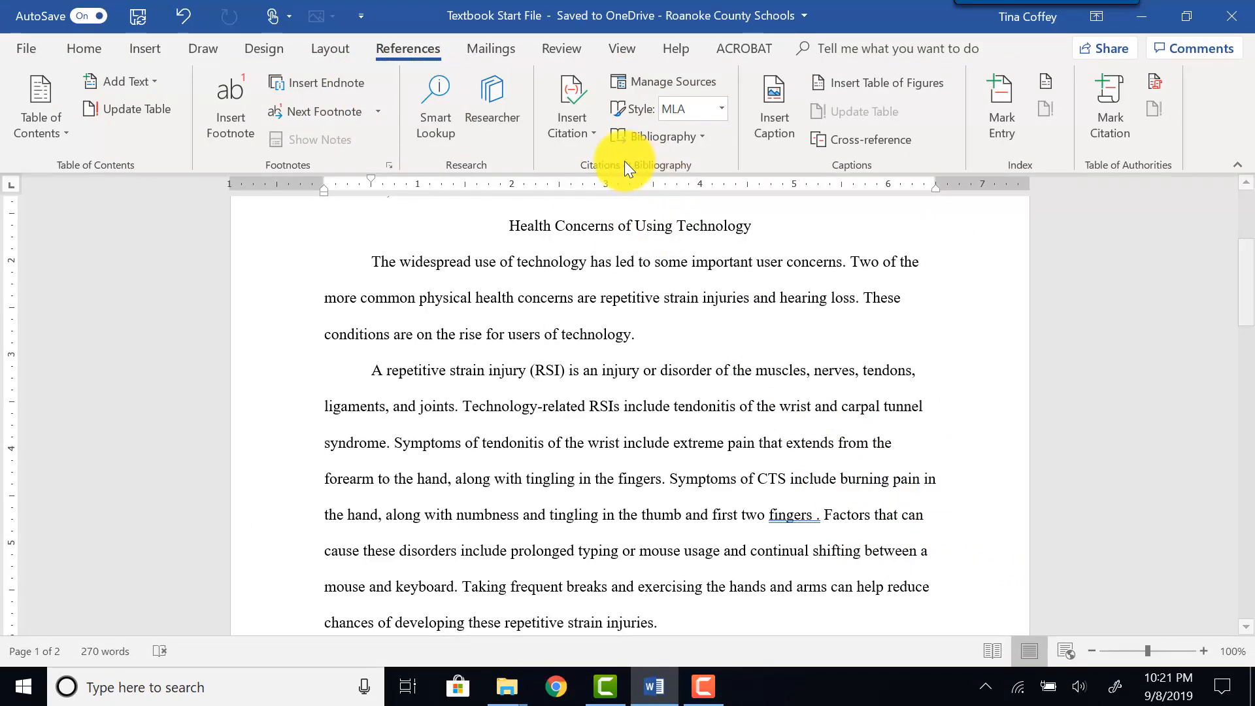
left_click(578, 144)
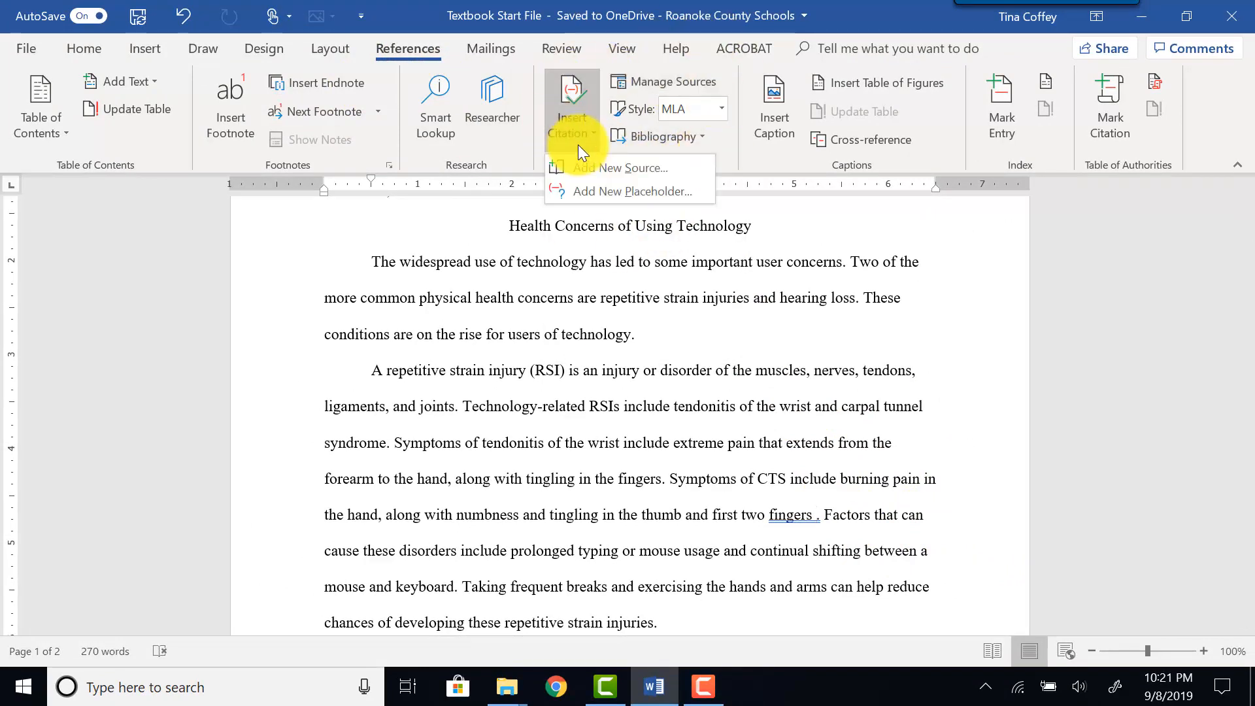
left_click(591, 168)
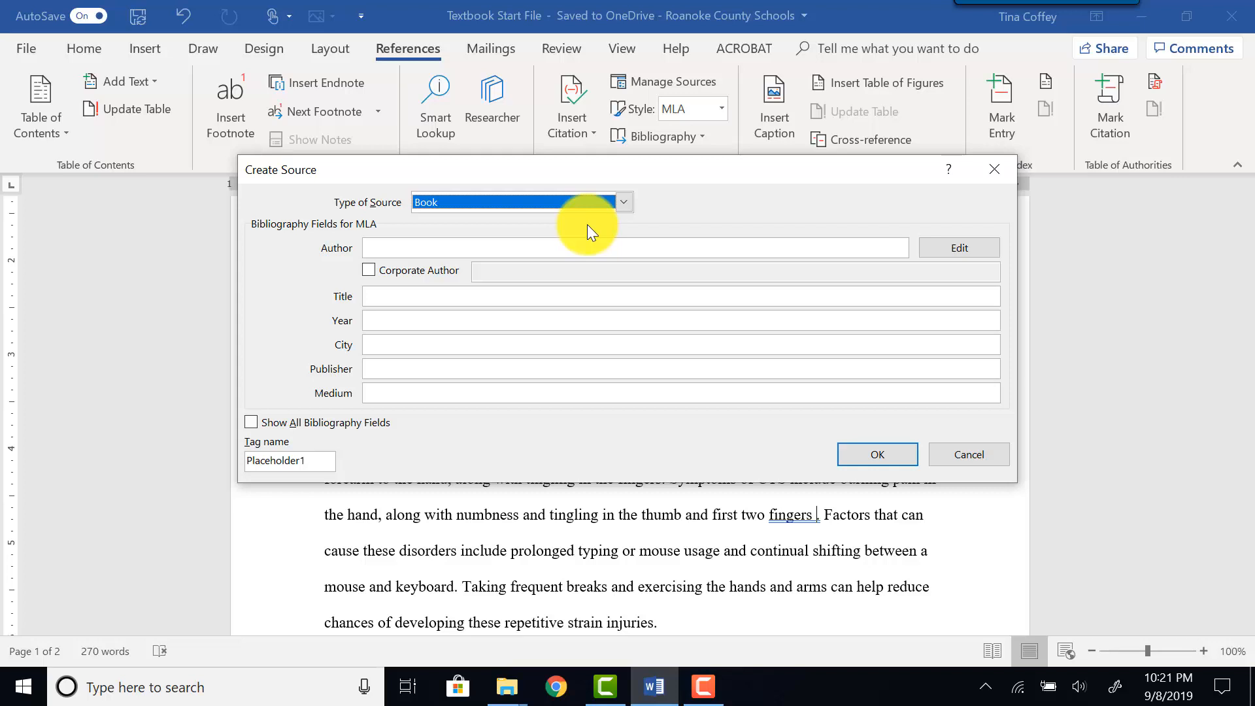
left_click(403, 252)
left_click(624, 205)
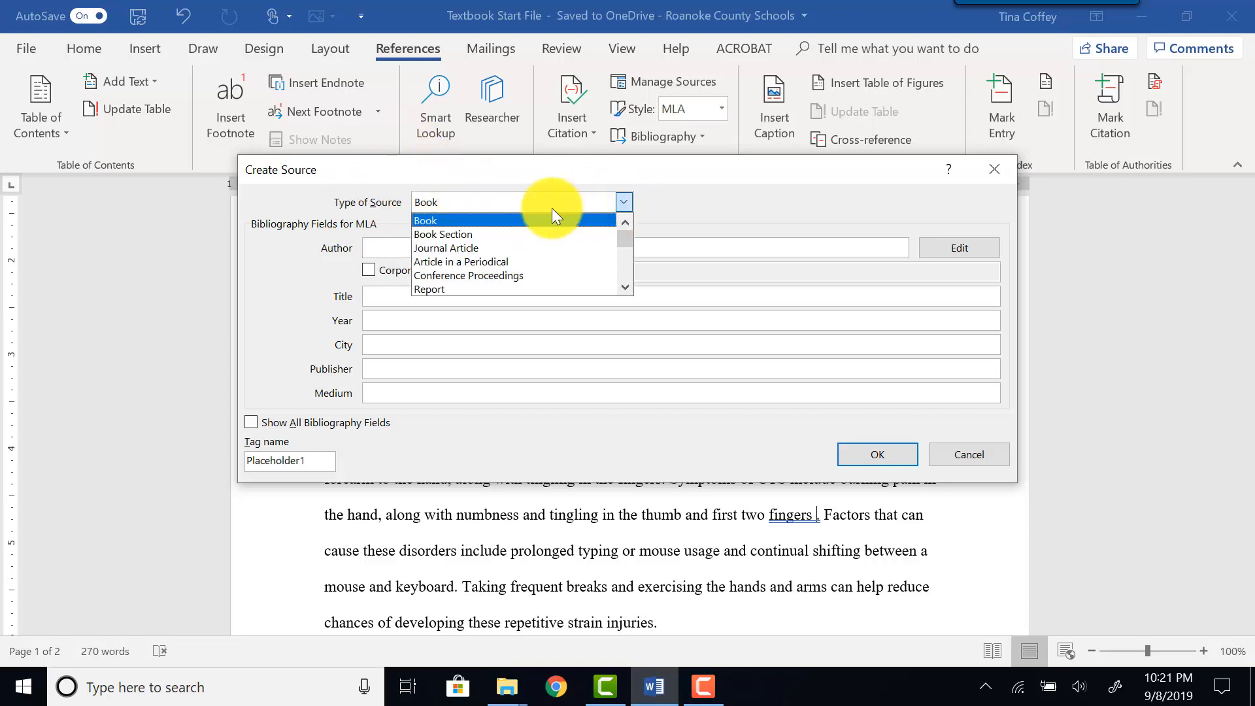
left_click(433, 262)
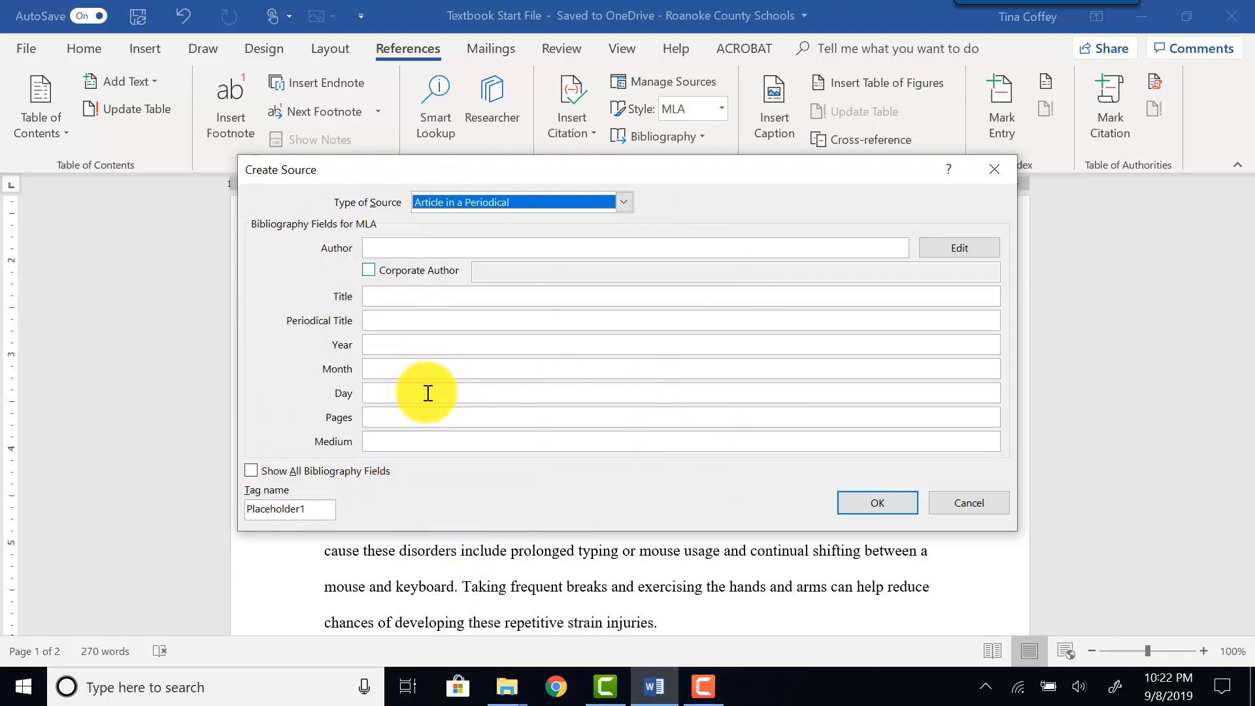
Enter the source author's name, the title "Technology Aches and Pains" and the periodical title "Monthly Medical and Review".
left_click(437, 252)
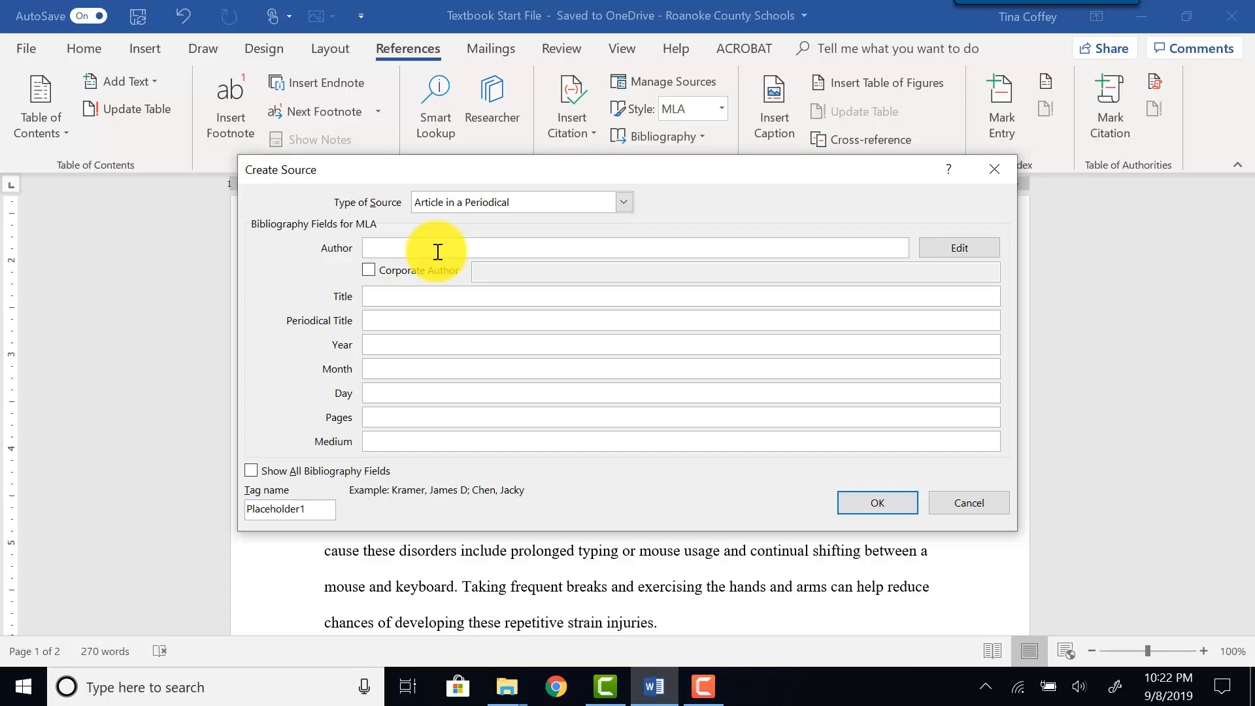
type("Zhao, Shen Li")
left_click(469, 296)
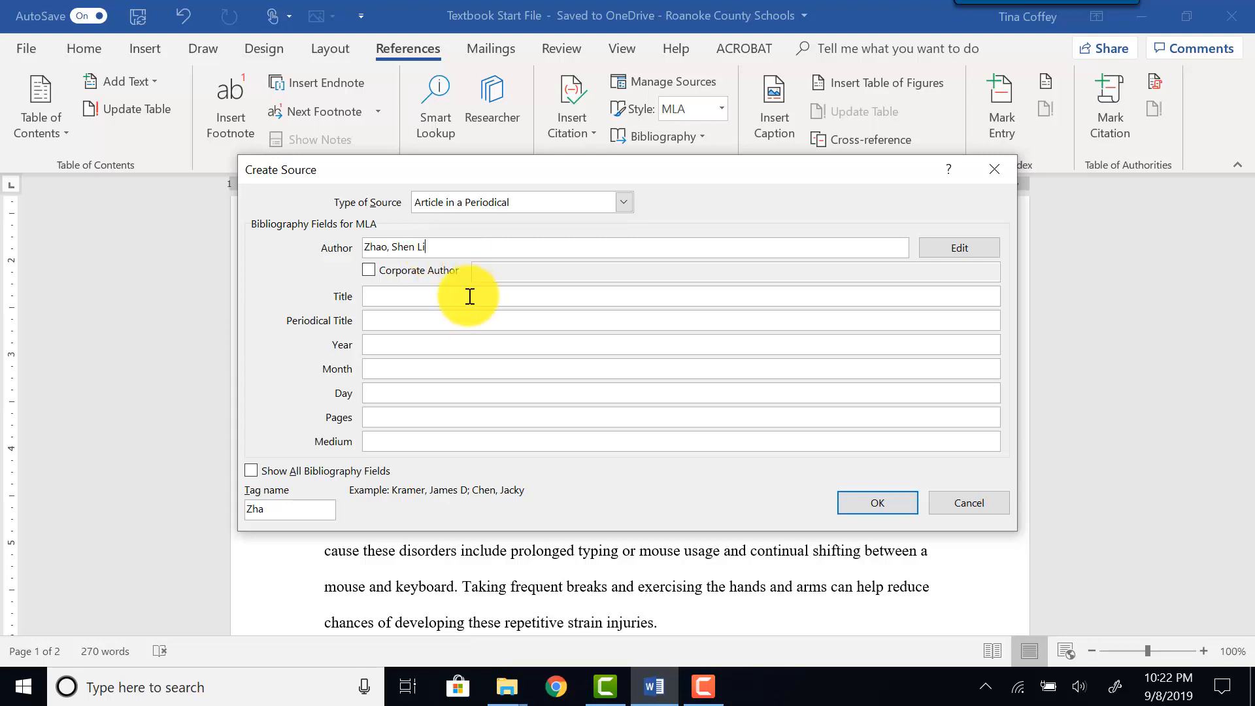
type("Technology Aches and Pains")
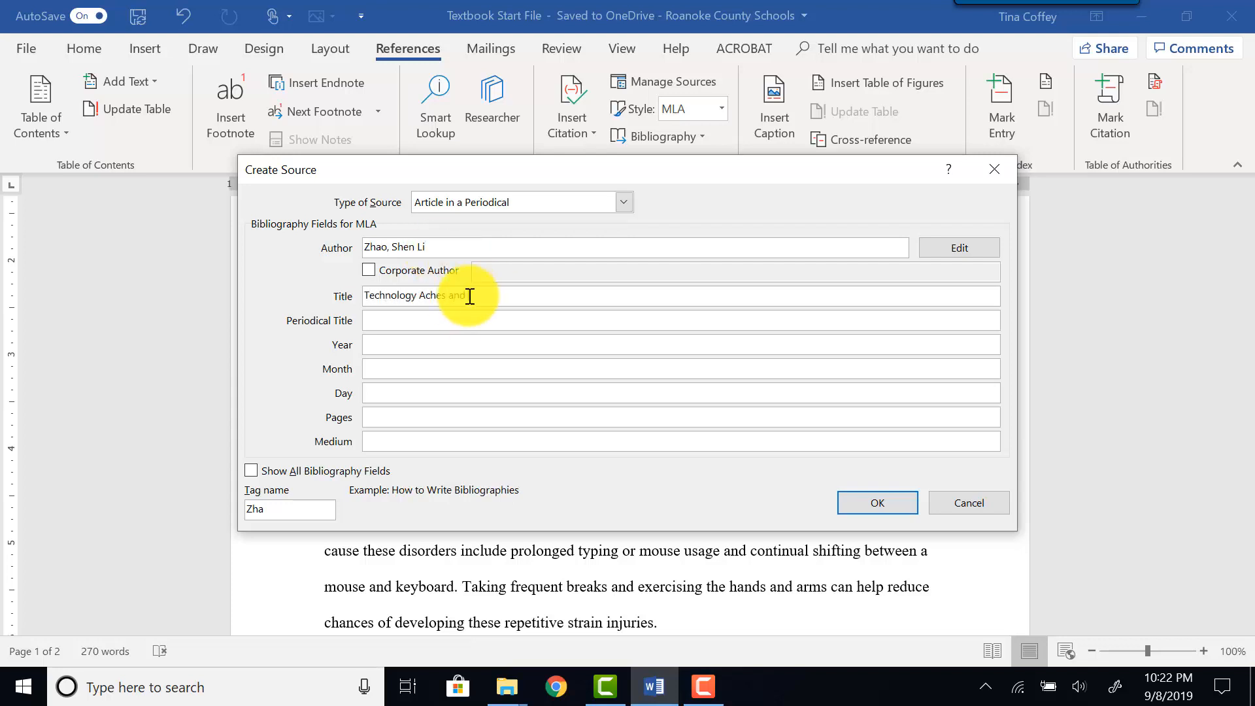
left_click(478, 326)
type("Monthly Medical and R")
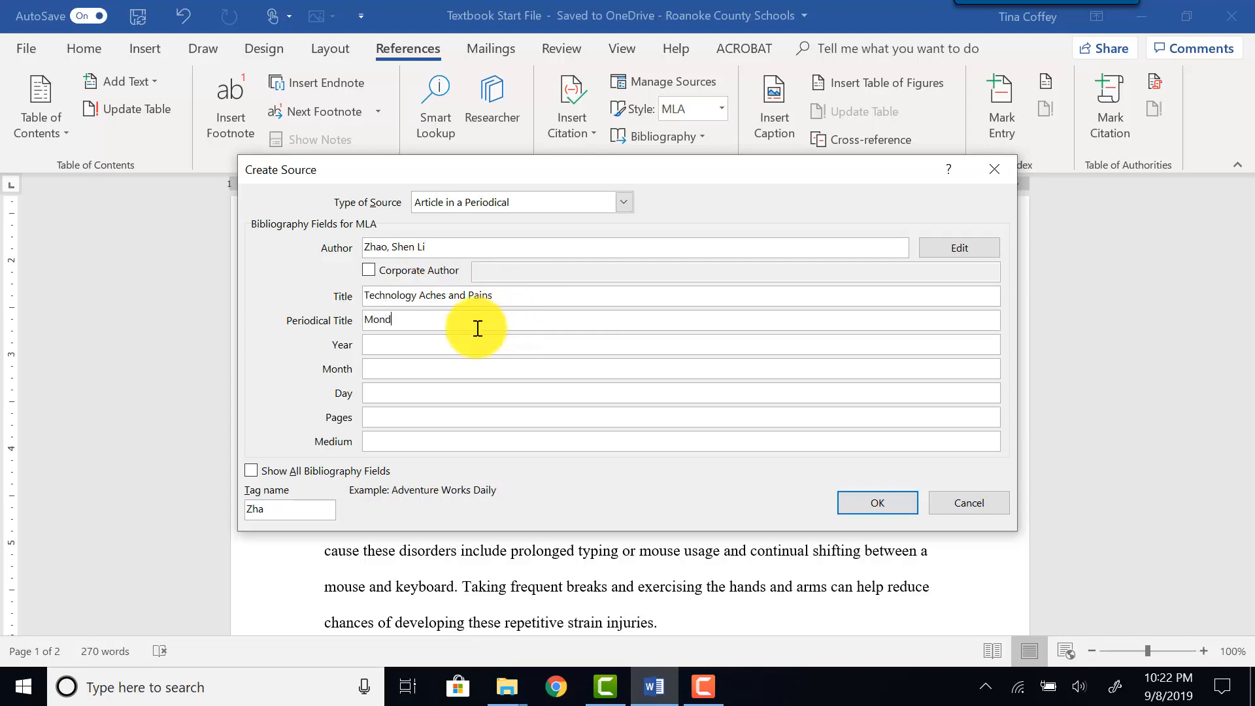
type("eview")
Fill in the source's year 2021, month July, pages "n. pag." and medium Web.
left_click(440, 346)
type("2021")
left_click(423, 367)
type("July")
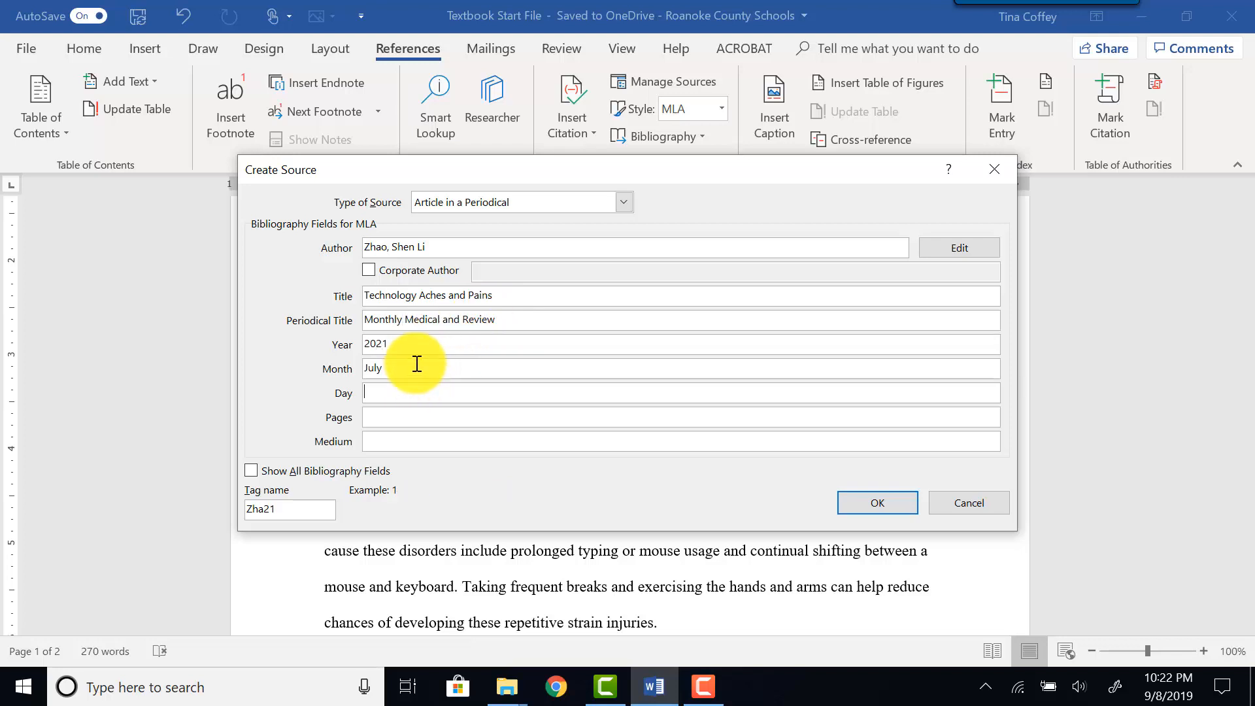
left_click(400, 414)
type("n. pag.")
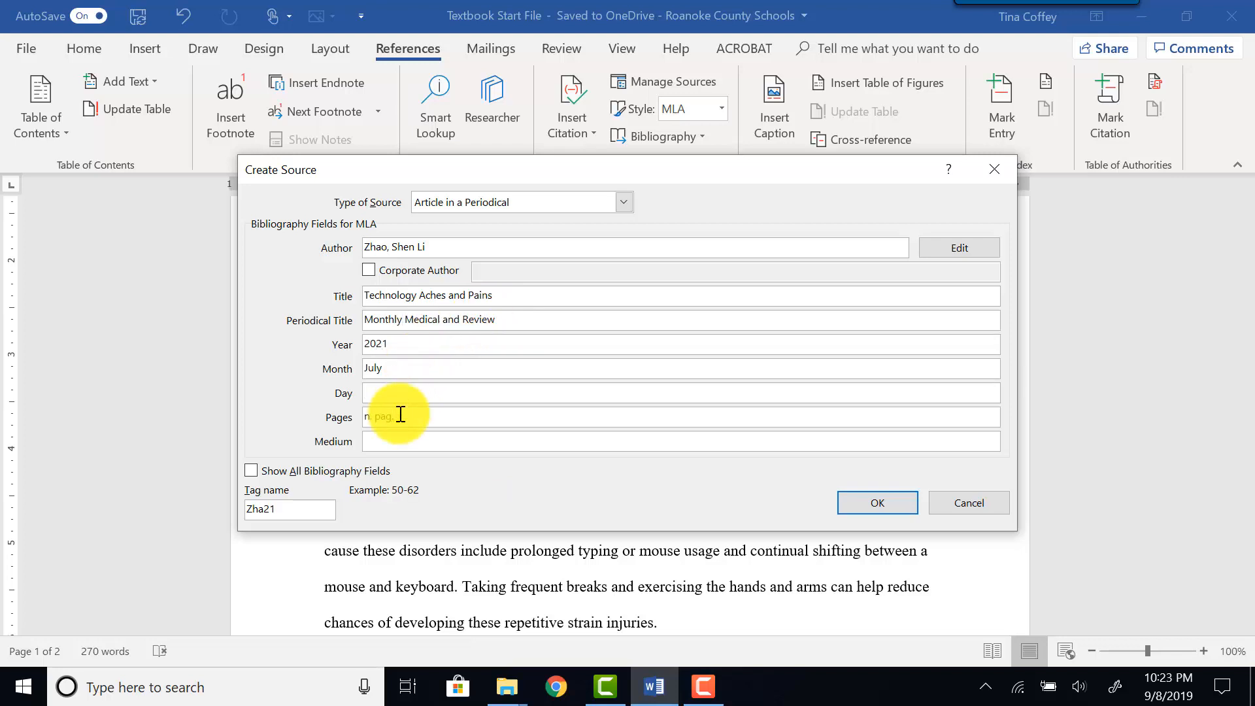
left_click(429, 436)
type("Web")
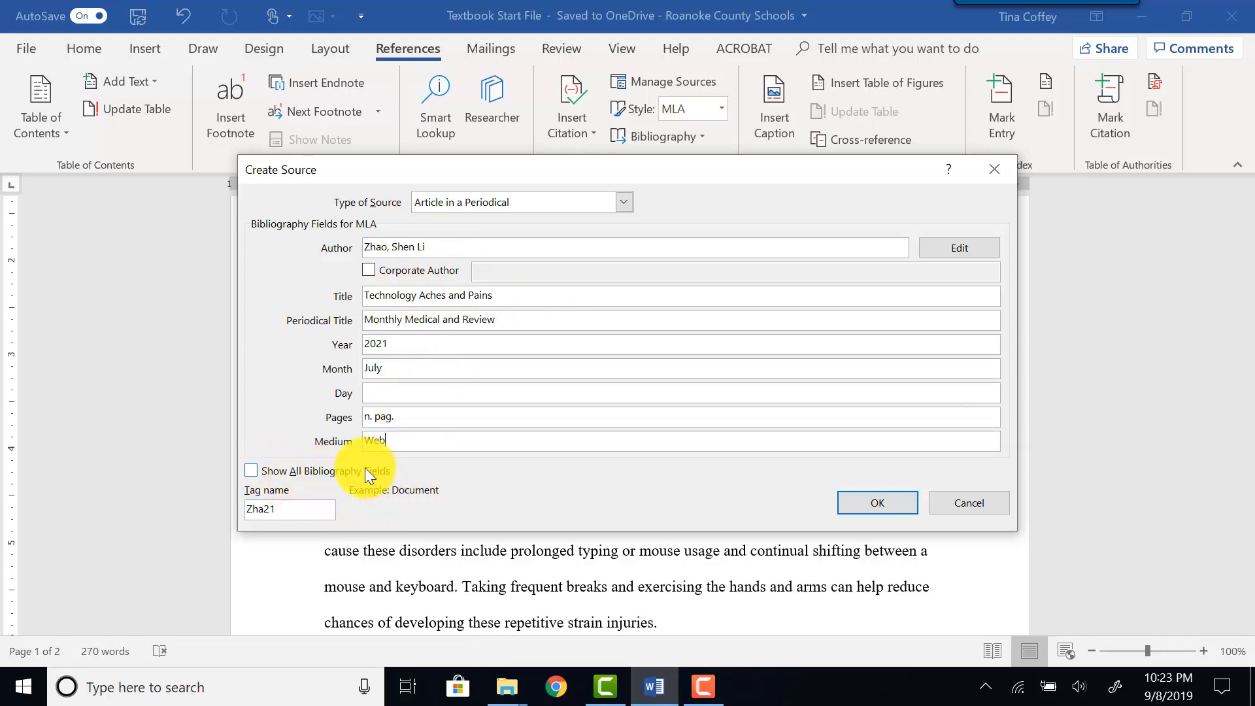
Show all bibliography fields, set the access date to 2021, Oct., day 1, and insert the citation.
left_click(252, 471)
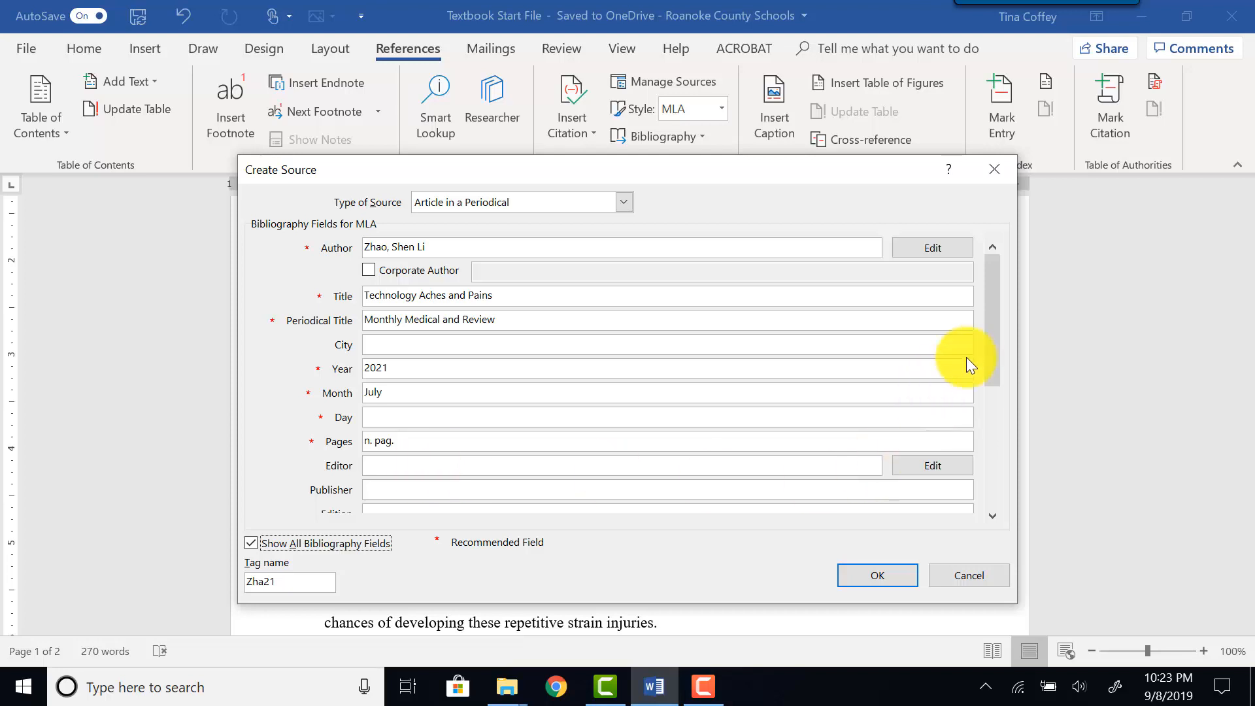
left_click_drag(990, 342, 987, 466)
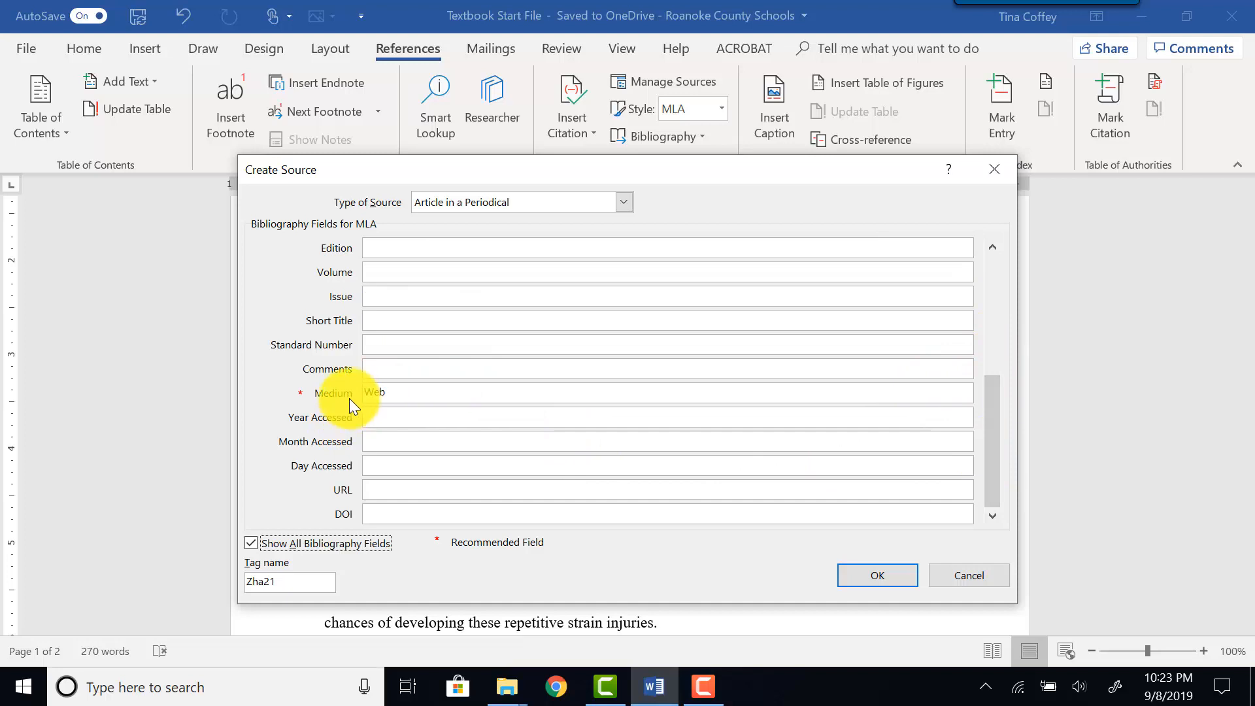
left_click(380, 417)
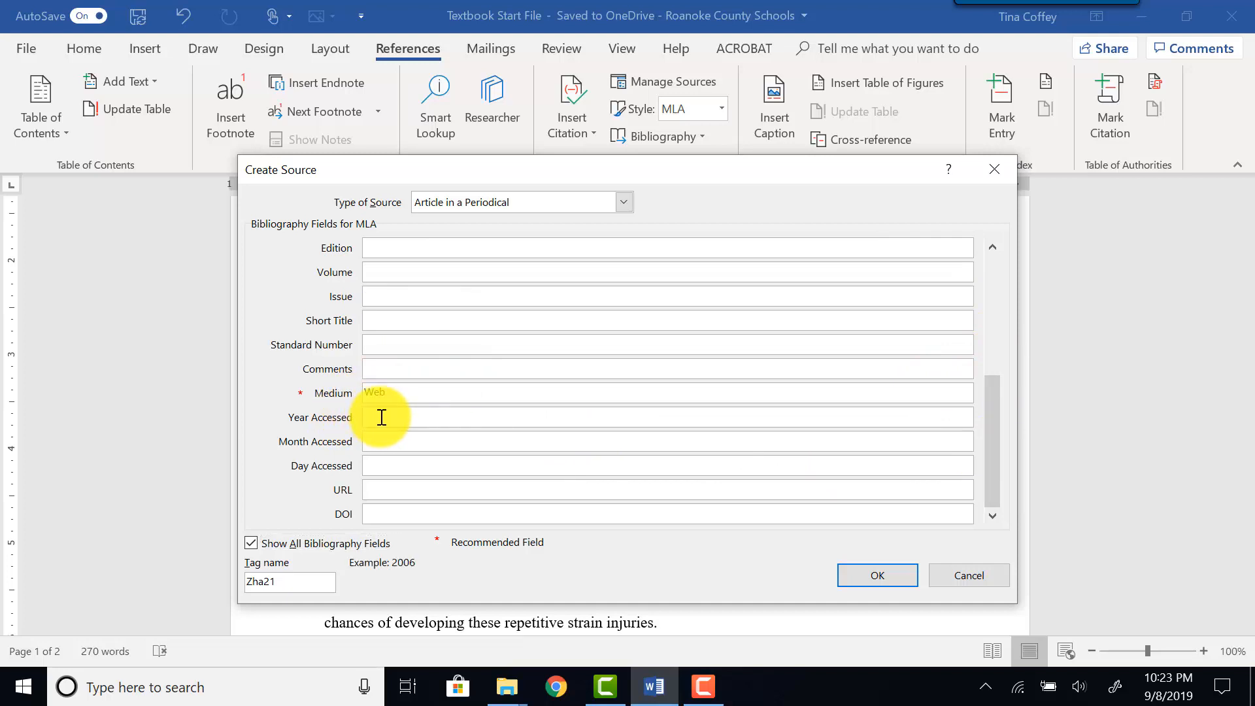
type("2021")
left_click(376, 436)
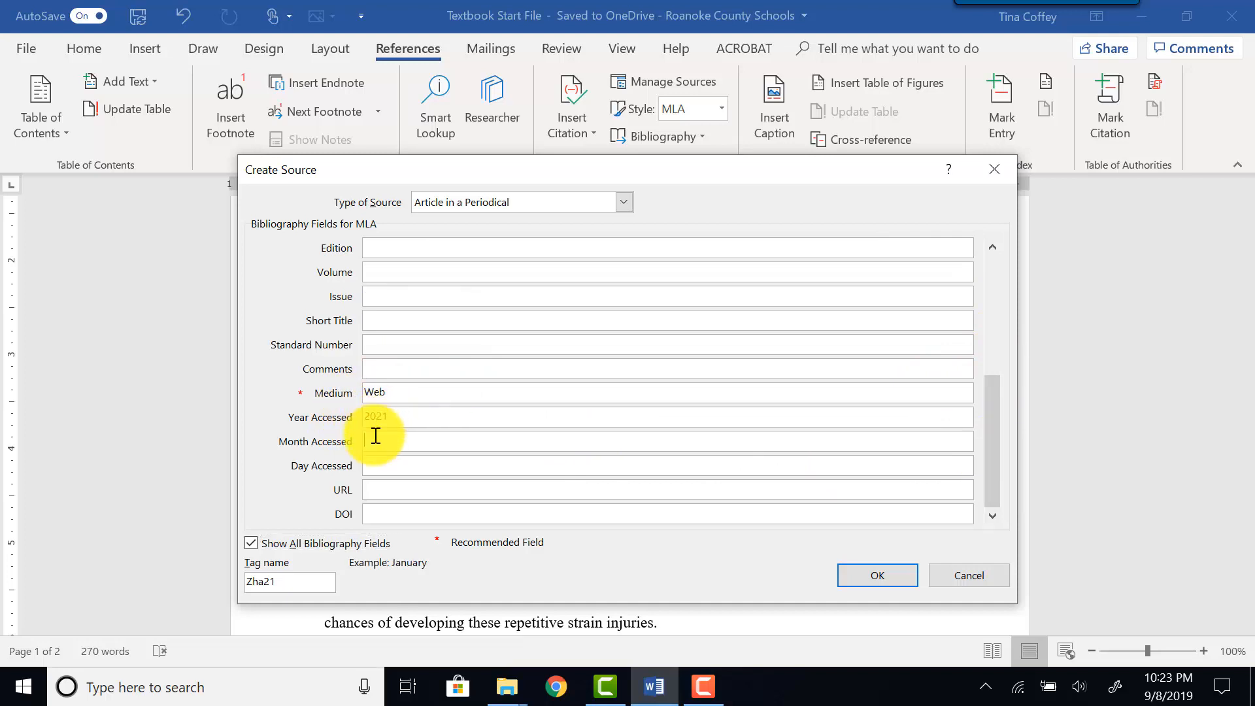
type("Oct.")
key("Tab")
type("1")
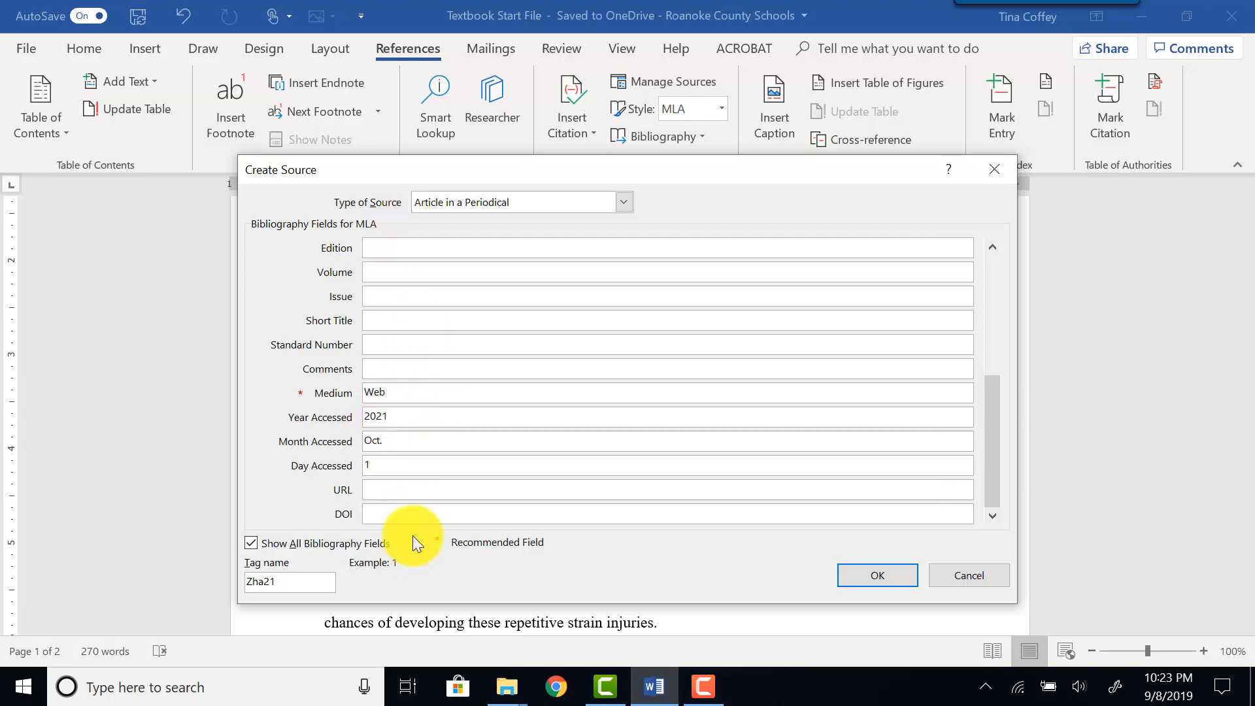
left_click(876, 579)
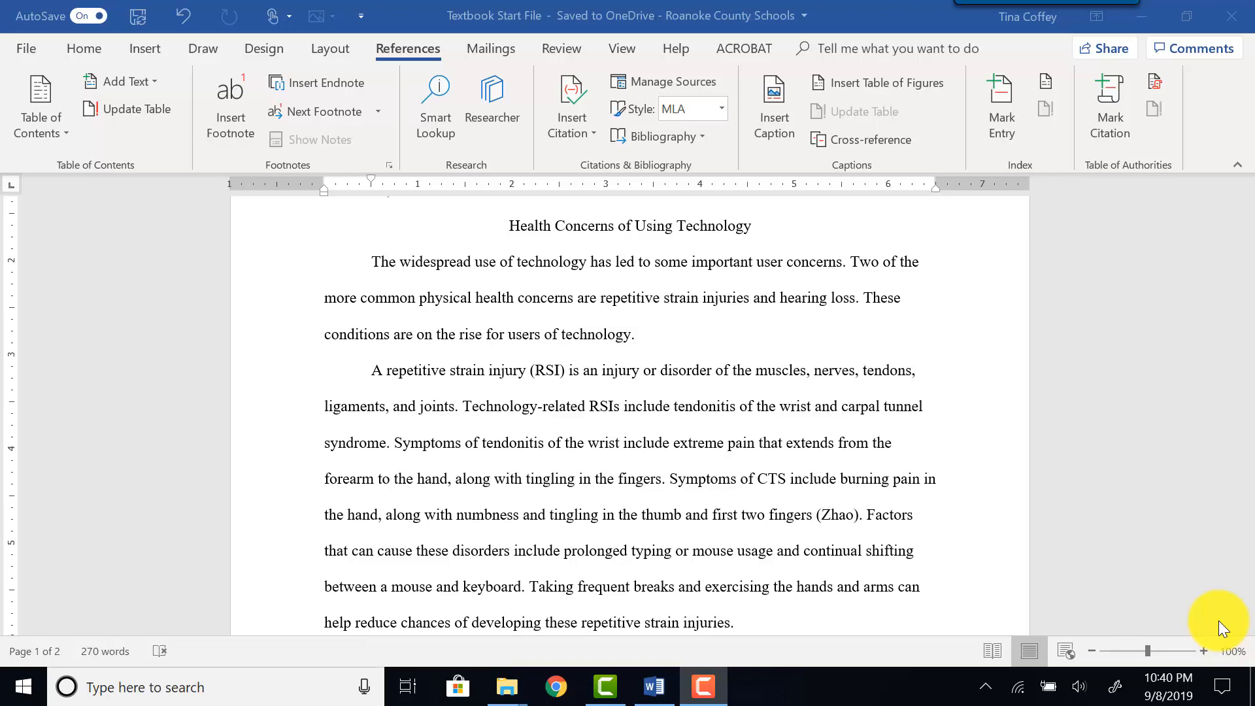
Add a footnote after the RSI paragraph citing two authors: "tendonitis of the wrist and carpal tunnel syndrome can lead to permanent physical damage if left untreated".
left_click(721, 622)
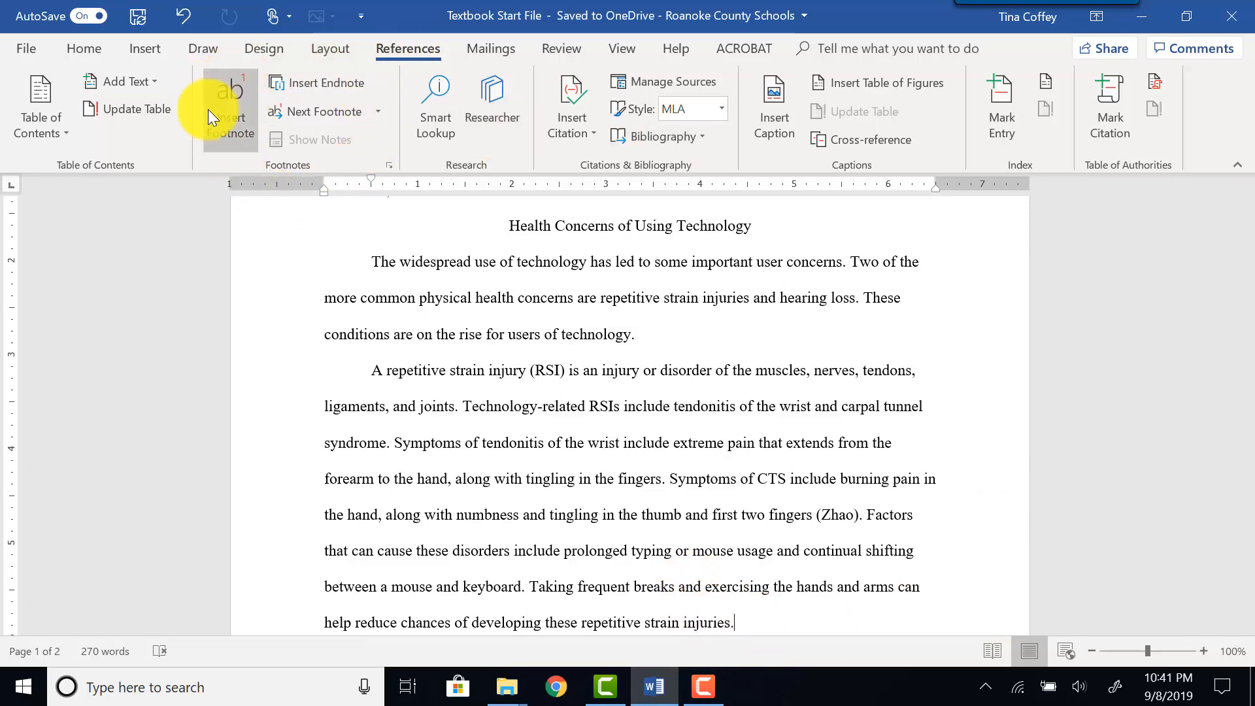
left_click(233, 135)
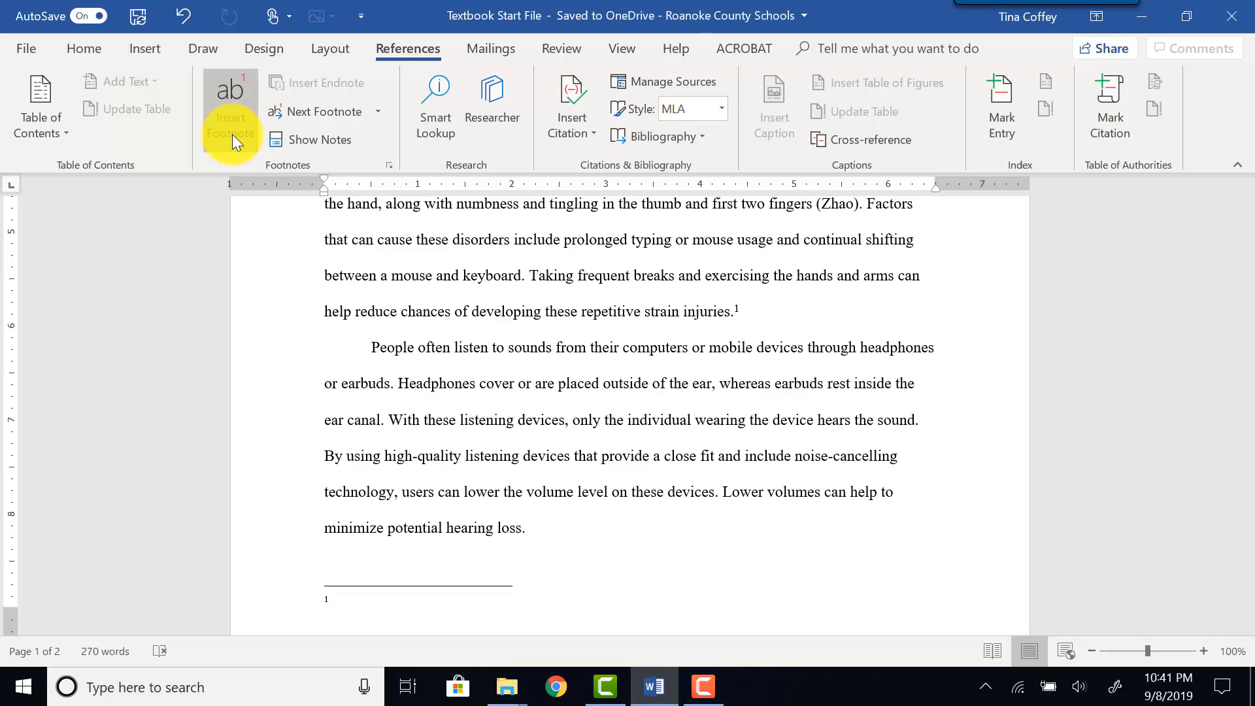
type("According to Clark and Nadeer, tendo")
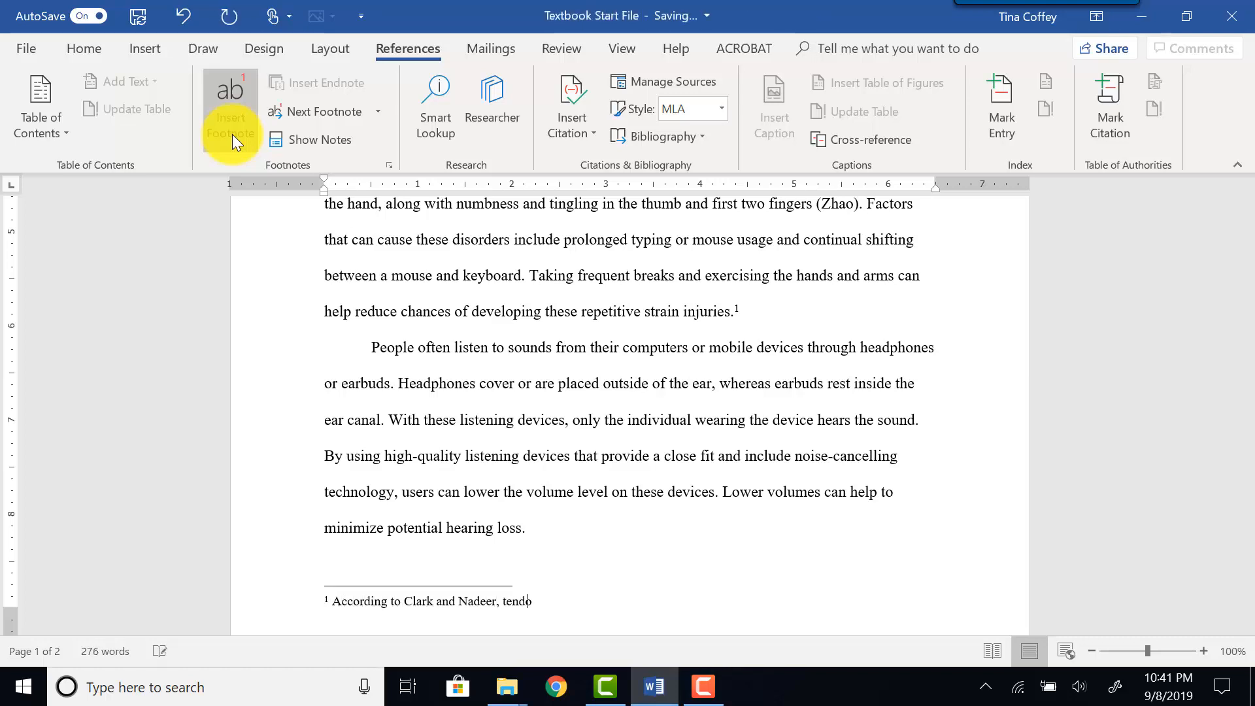
type("nitis of the wrist and carpal tunnel syn")
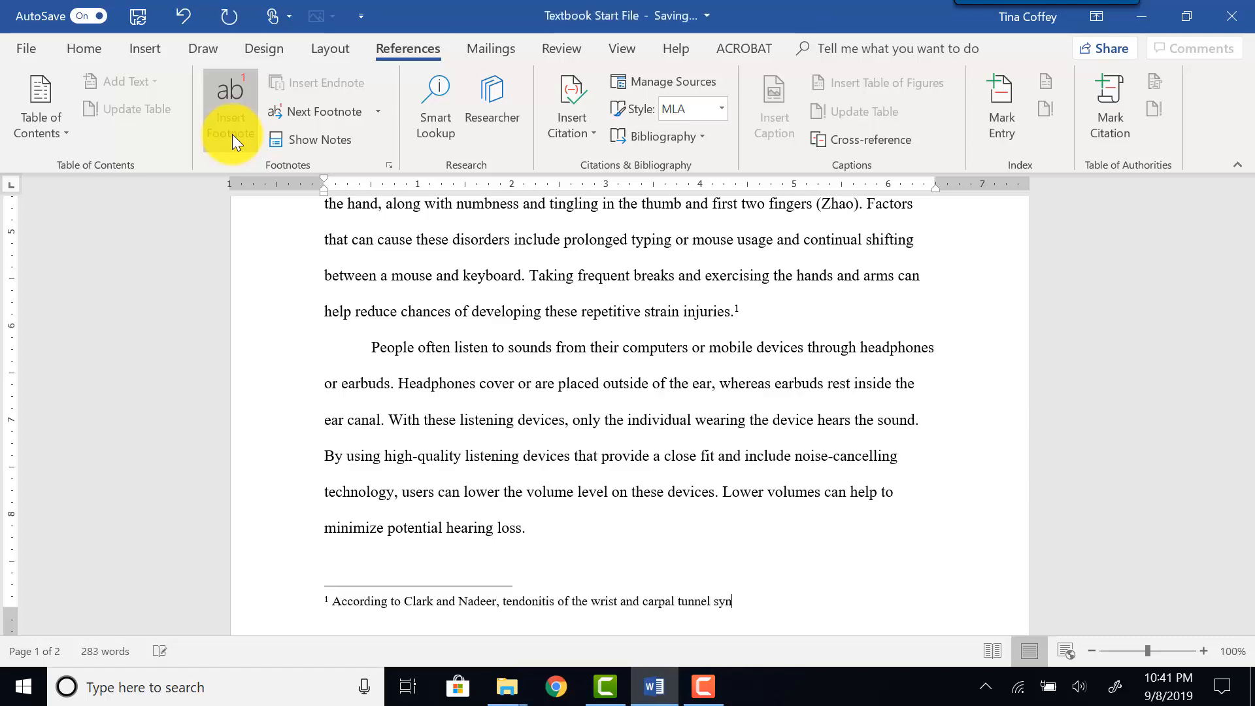
type("drome can lead to permanent physical damage if left untreate")
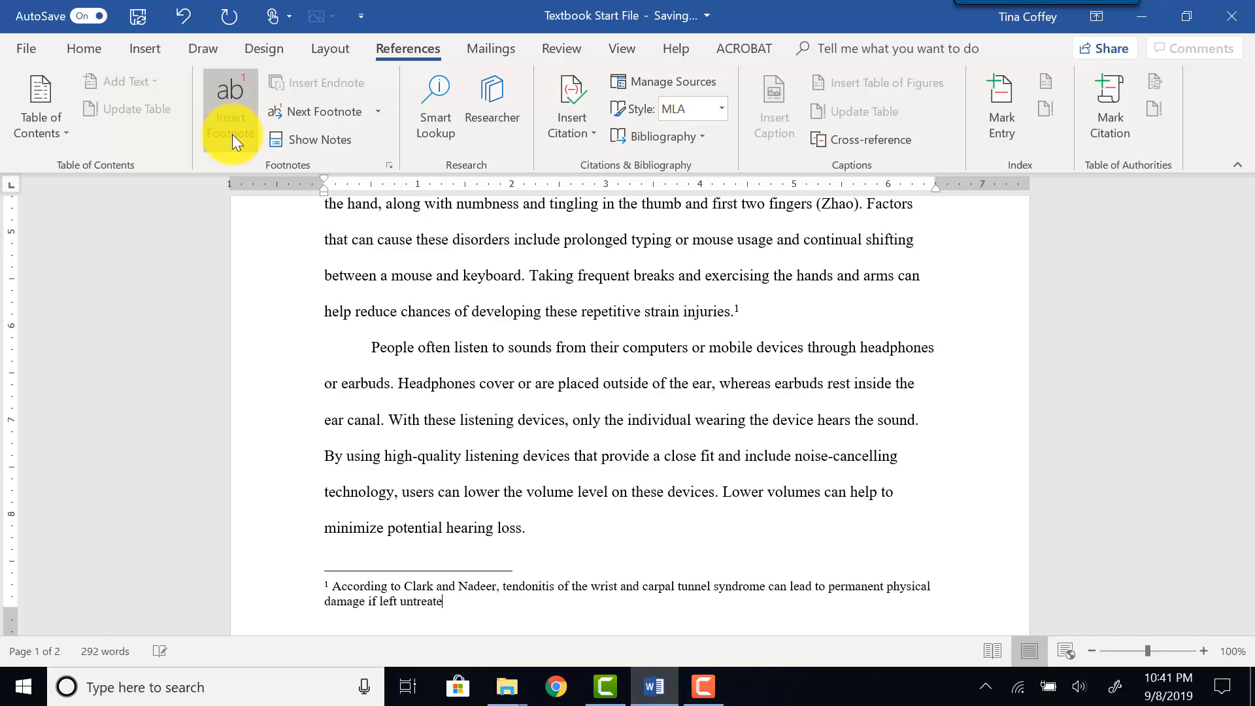
type("d")
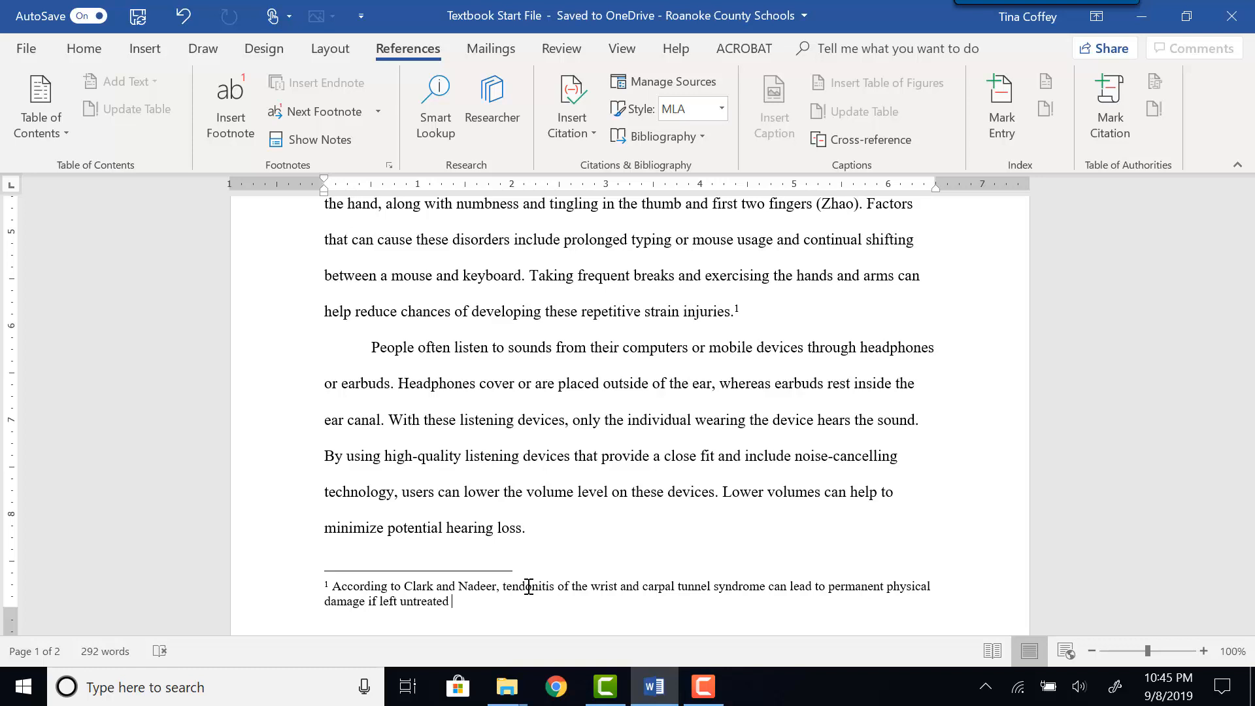
Insert a citation placeholder named with the first author's surname at the end of the footnote text, followed by a period.
left_click(578, 144)
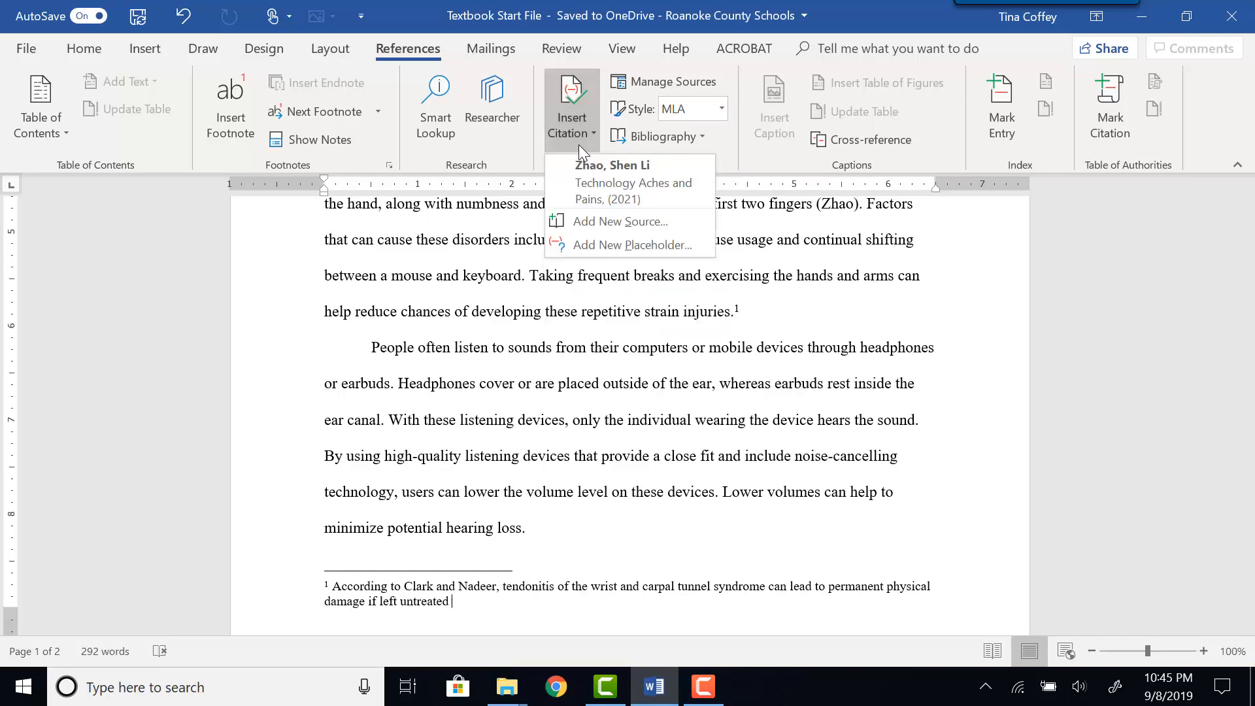
left_click(606, 250)
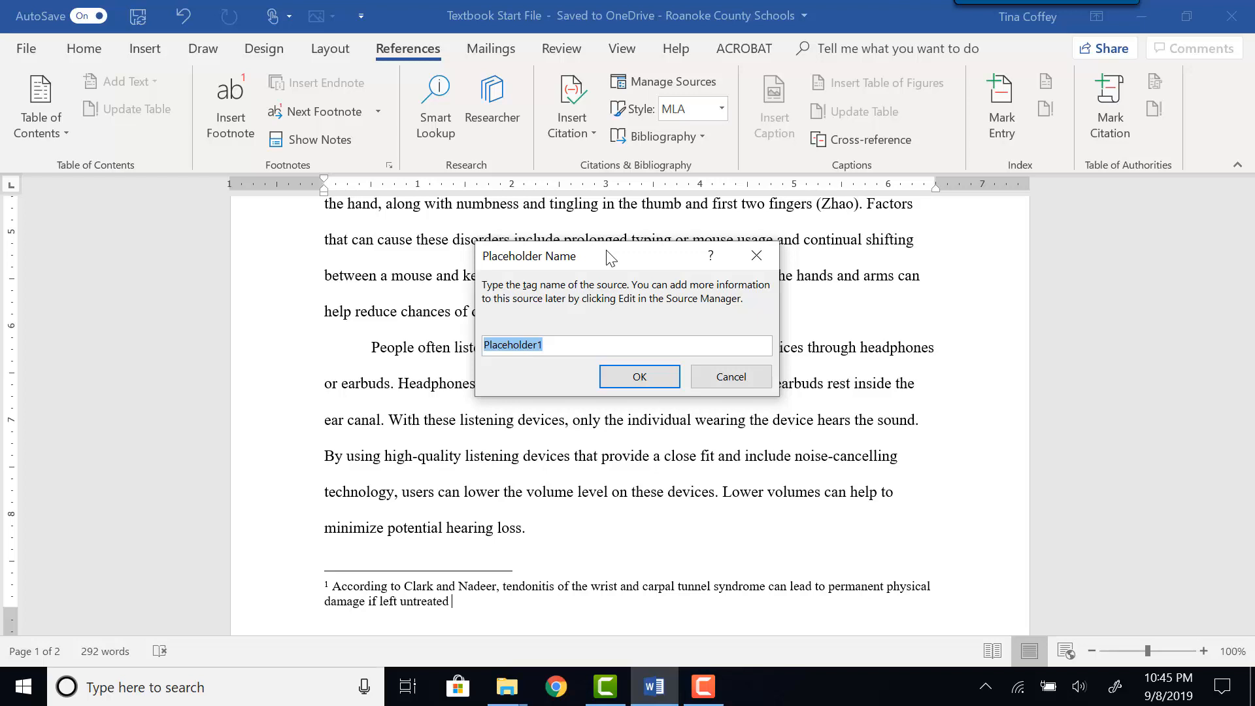
type("Clark")
left_click(661, 382)
type(".")
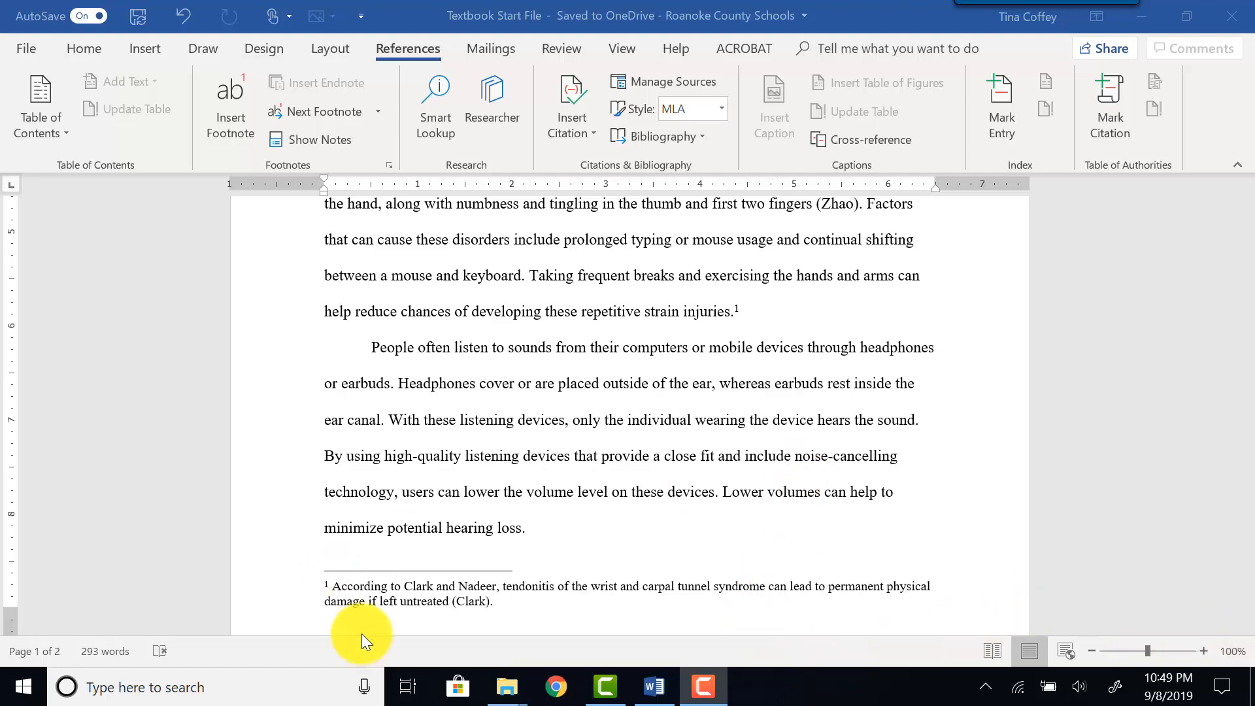
left_click(488, 597)
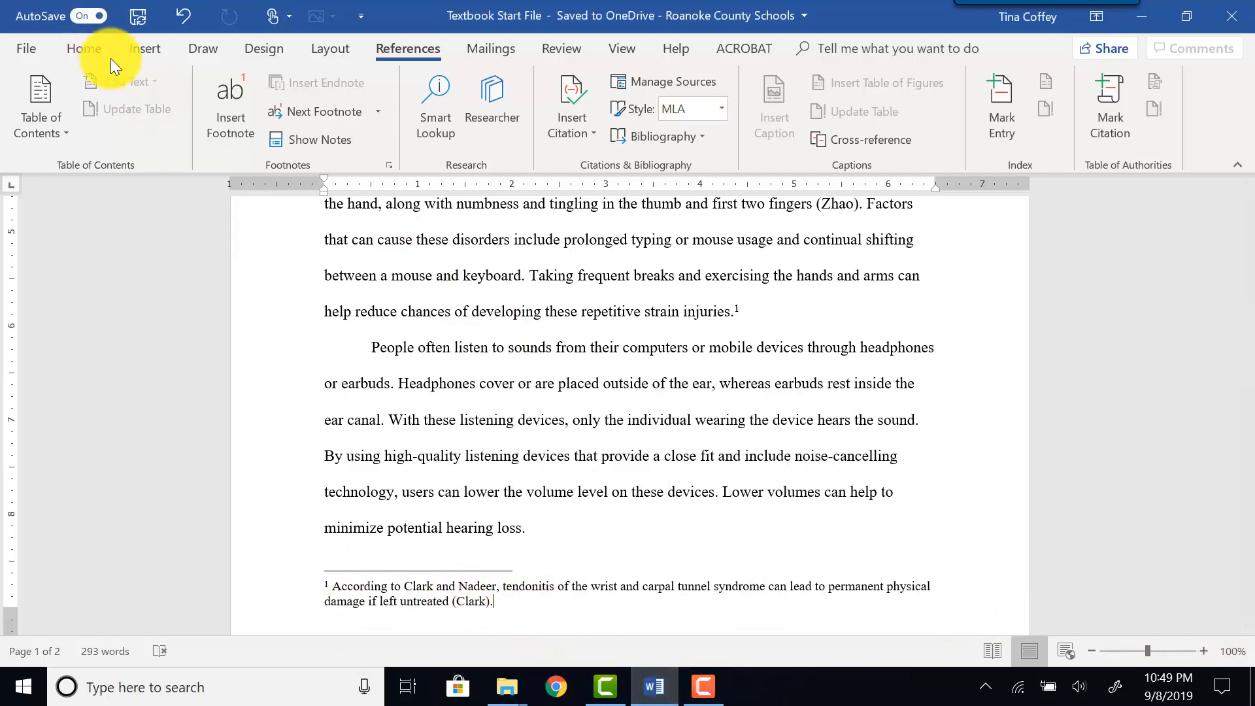
left_click(93, 41)
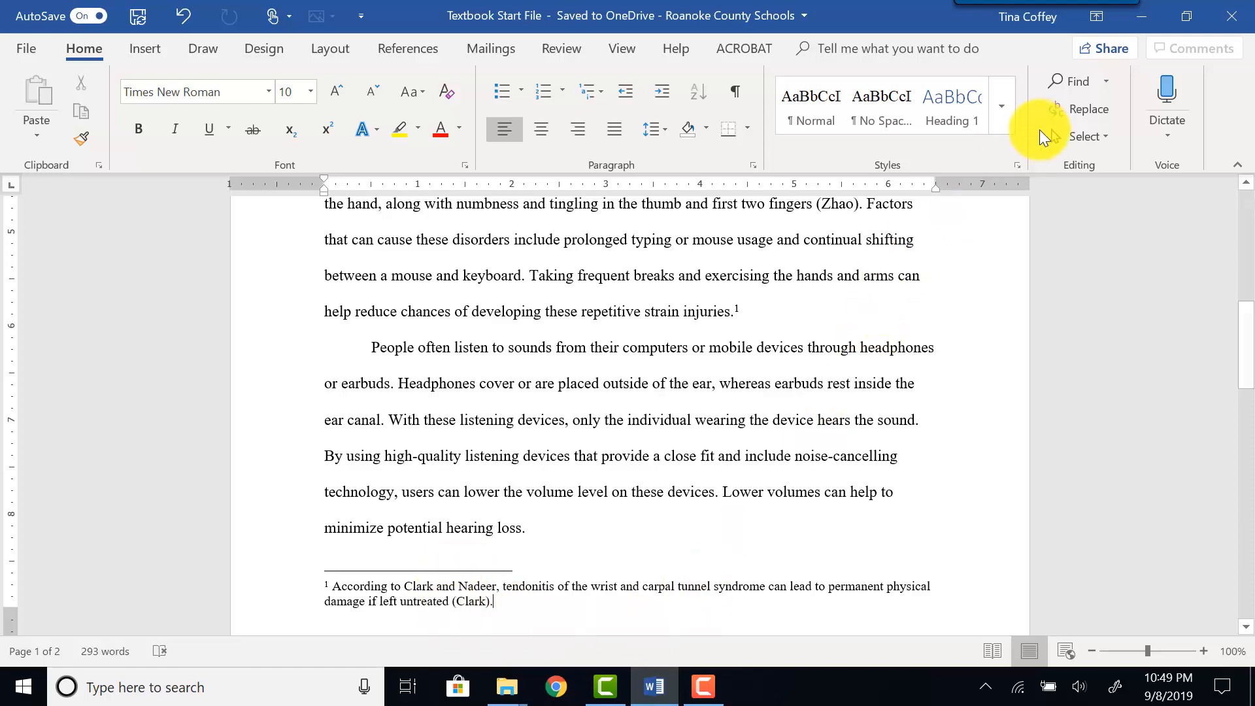
left_click(1013, 126)
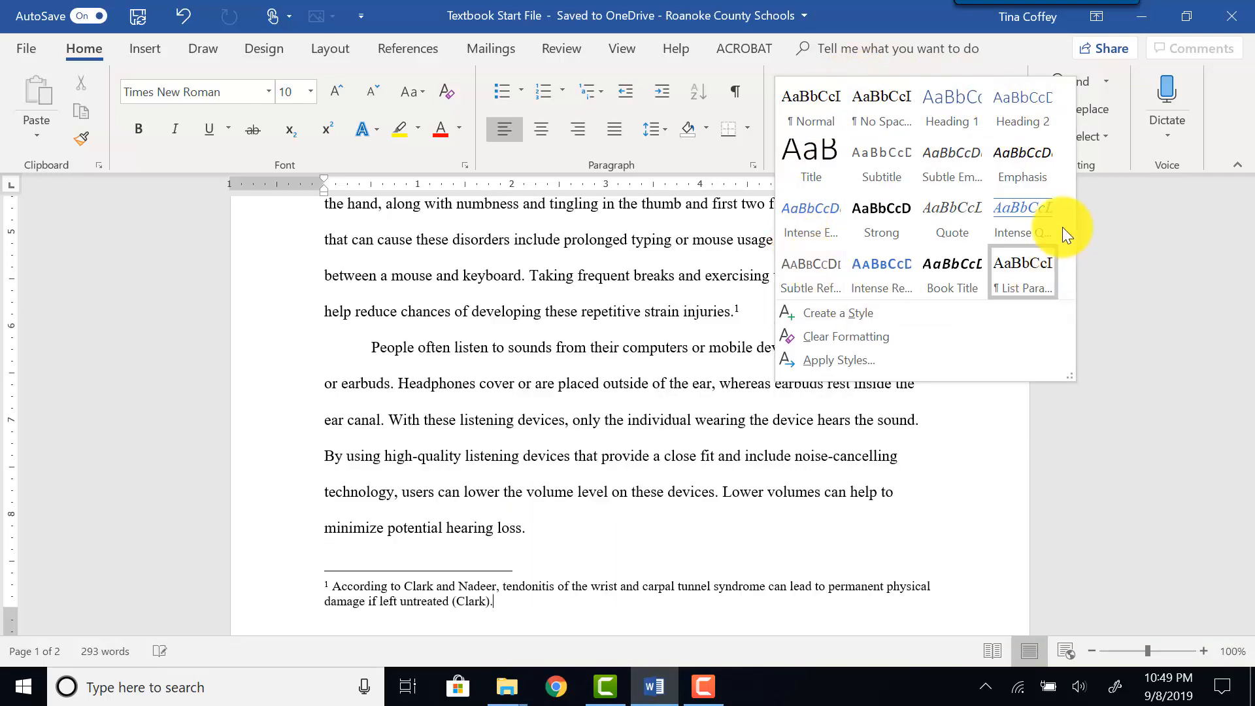
left_click(496, 602)
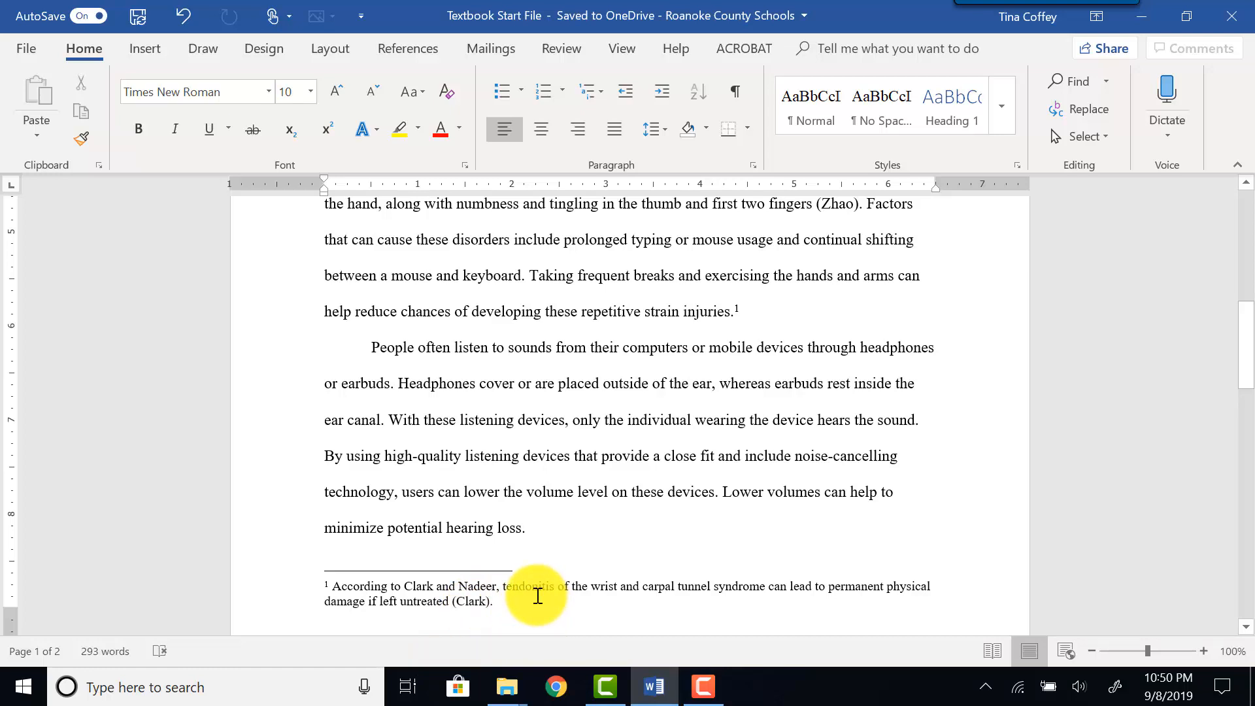
Modify the Footnote Text style of the footnote to a 12-point font size and double line spacing.
left_click(533, 596)
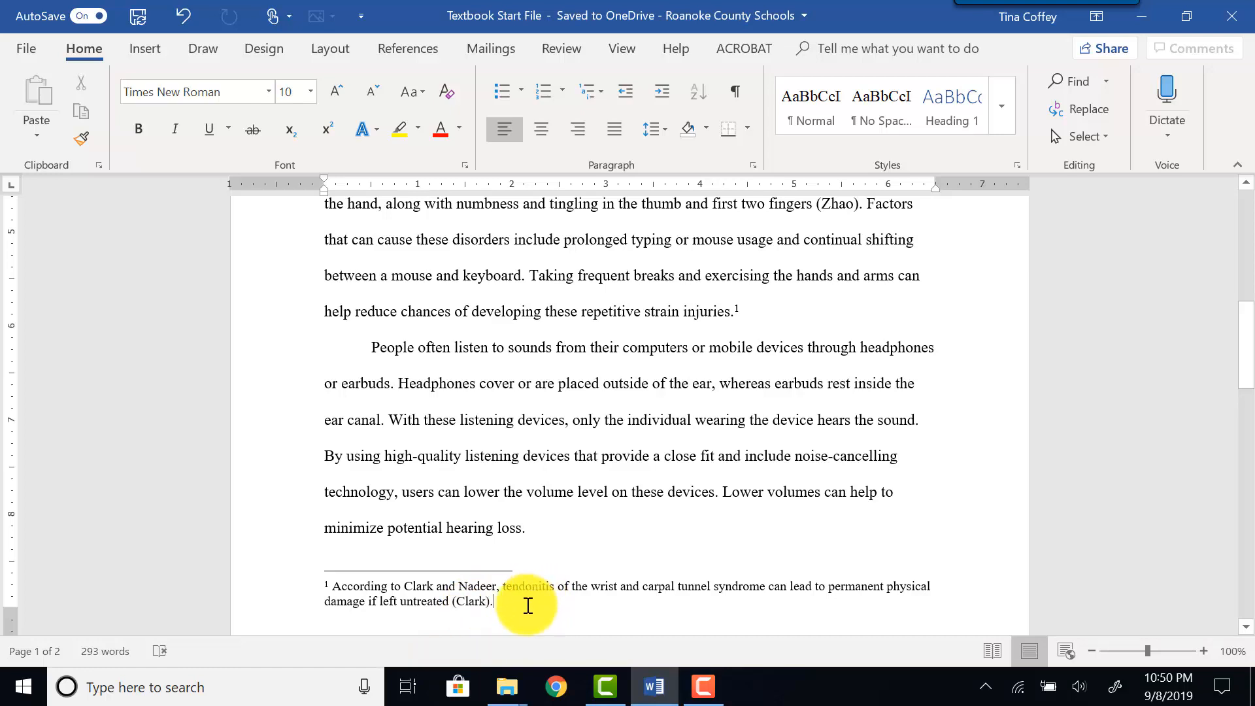
right_click(528, 606)
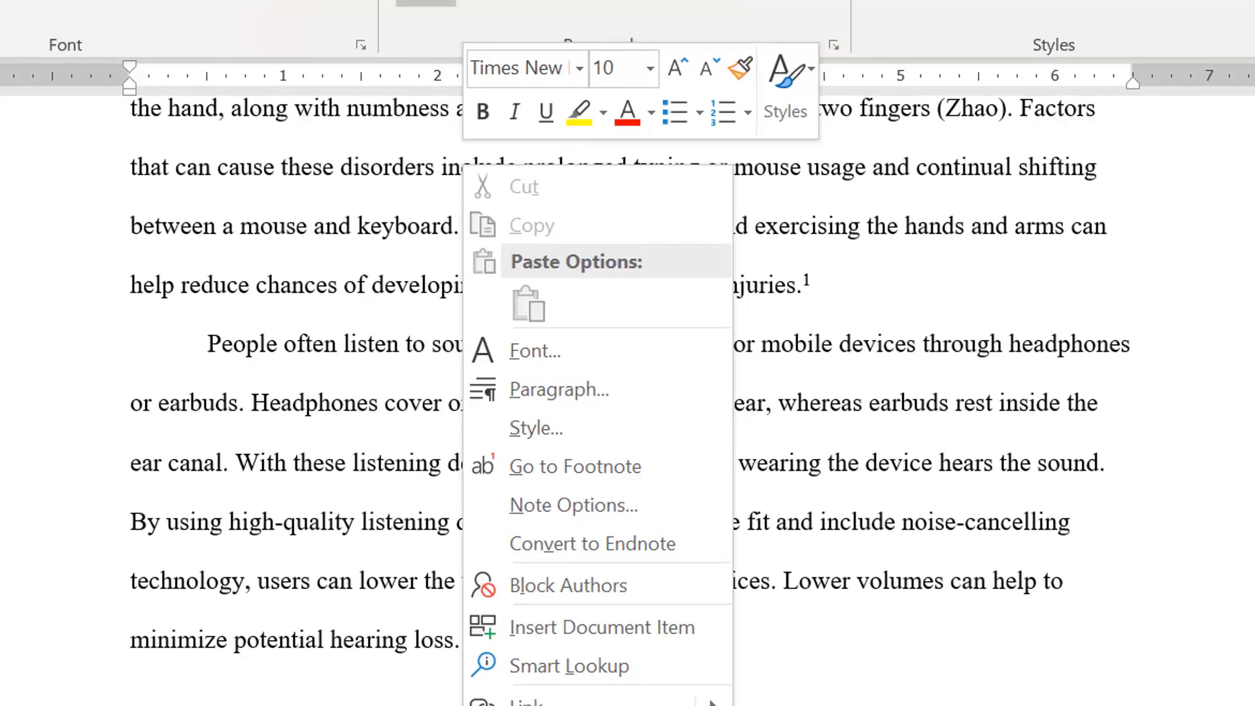
left_click(579, 428)
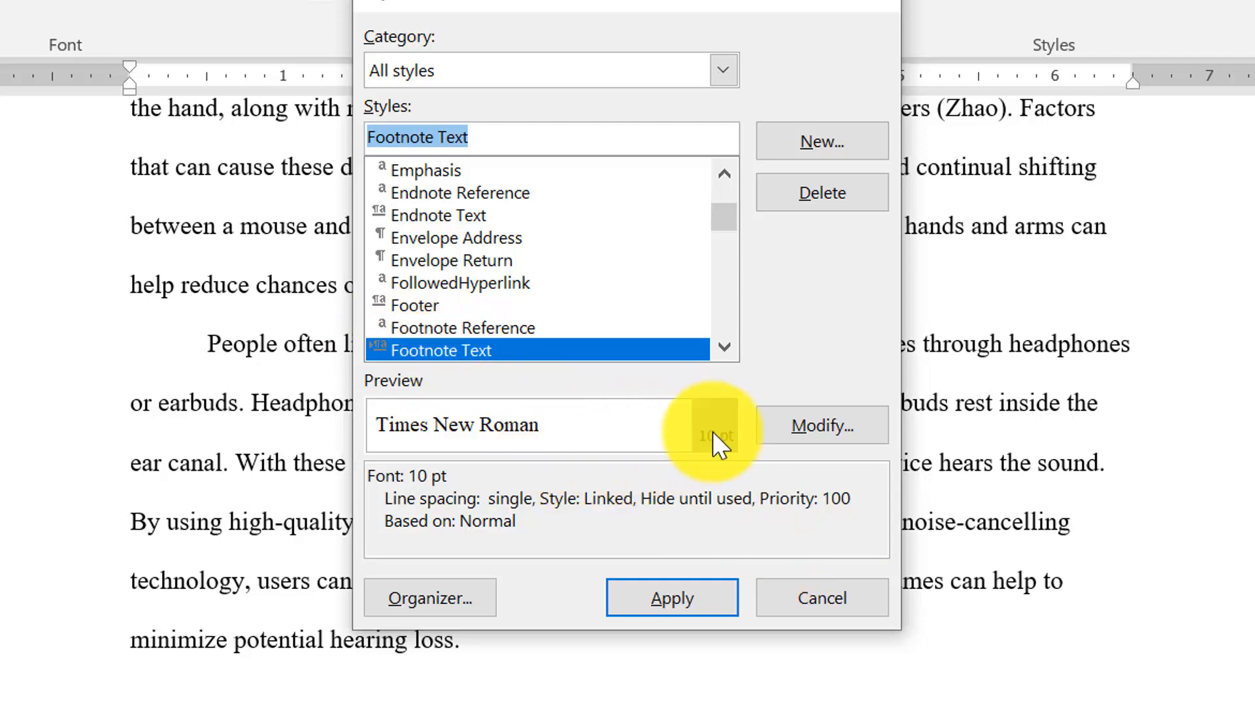
left_click(811, 428)
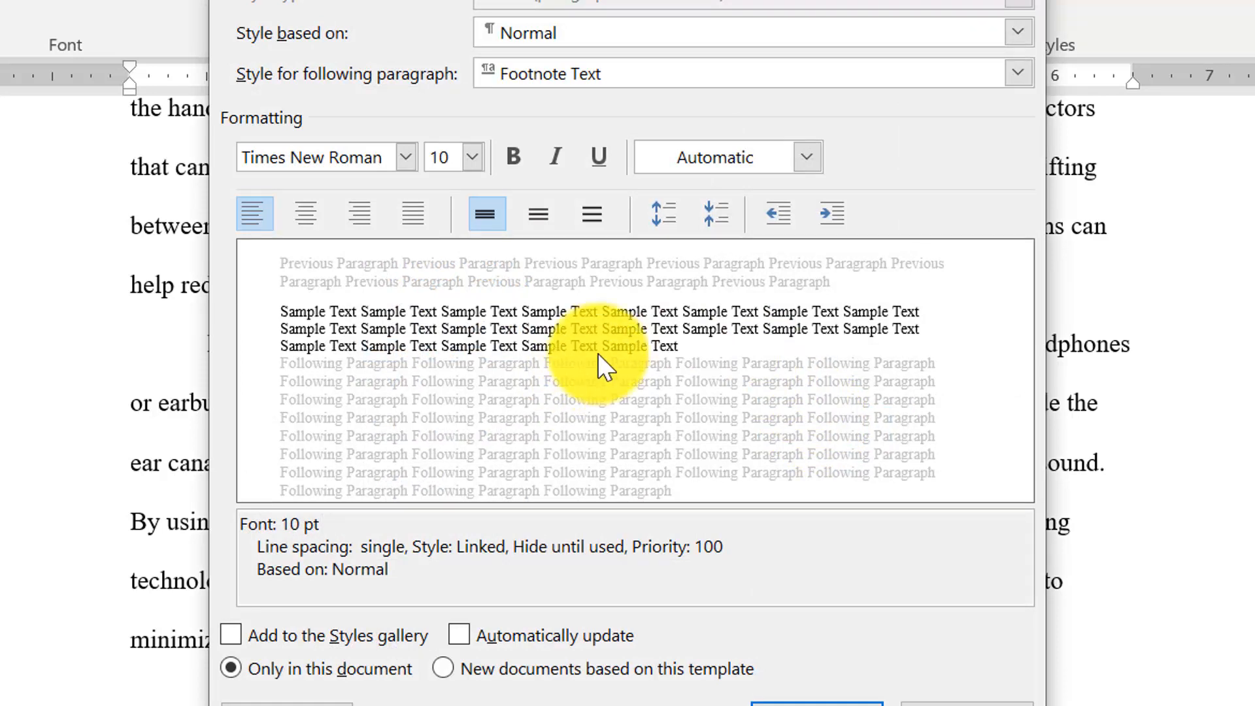
left_click(472, 156)
left_click(438, 275)
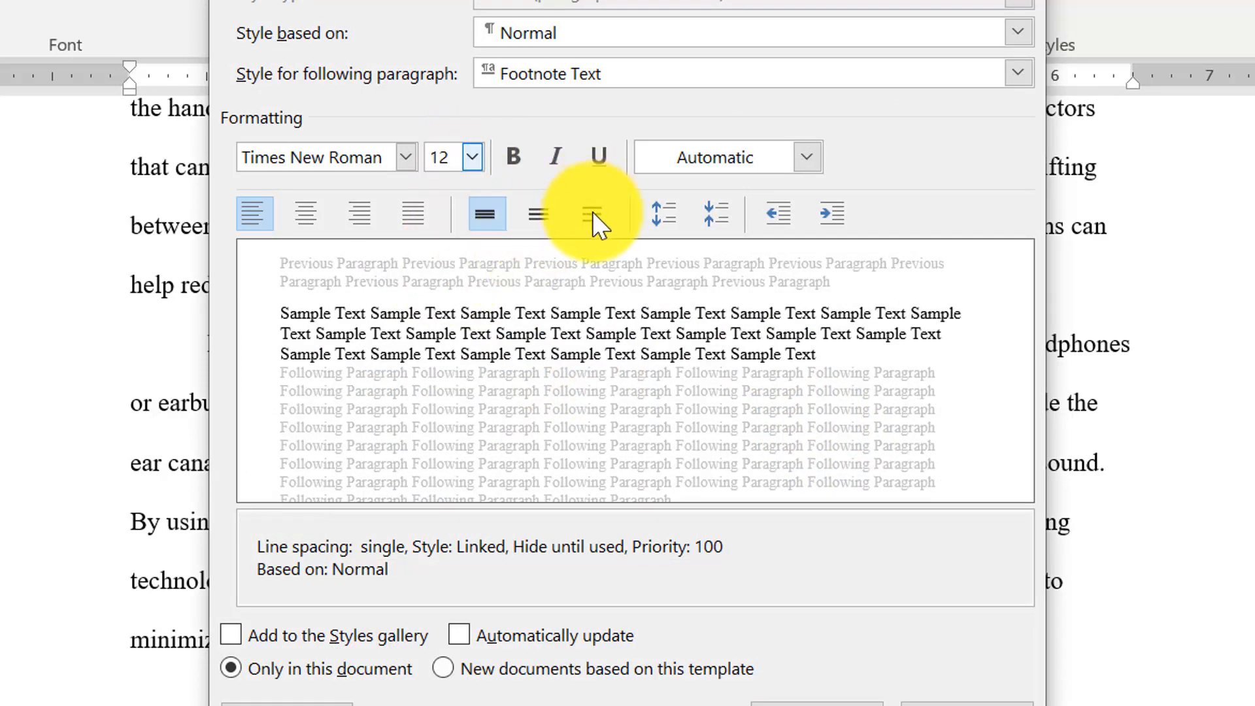
left_click(592, 213)
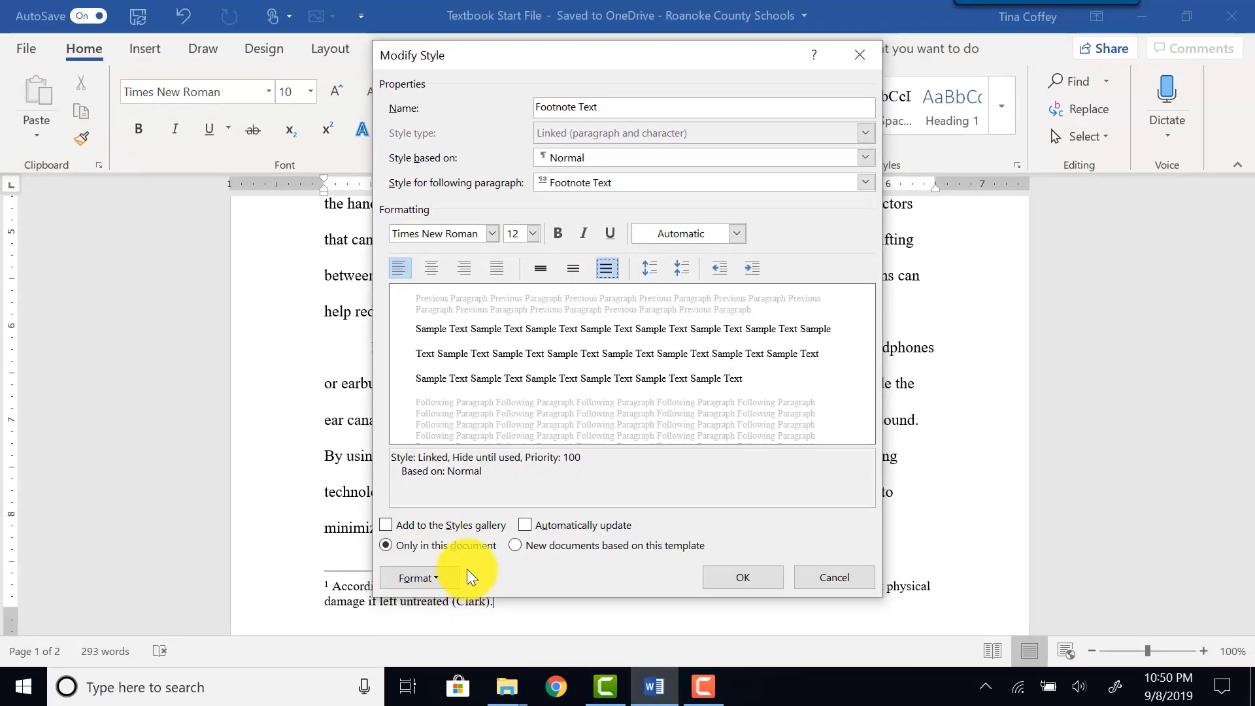
Give the Footnote Text style a 0.5" first-line indent and apply the modified style to the footnote.
left_click(442, 579)
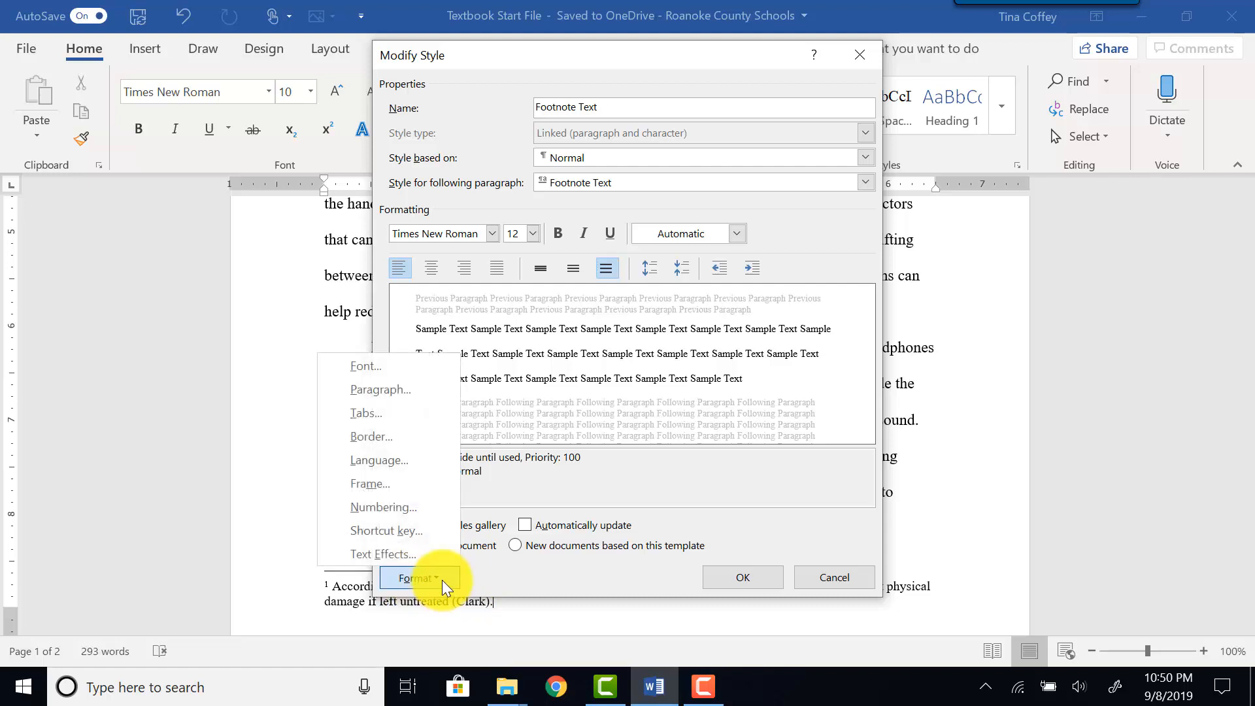
left_click(413, 391)
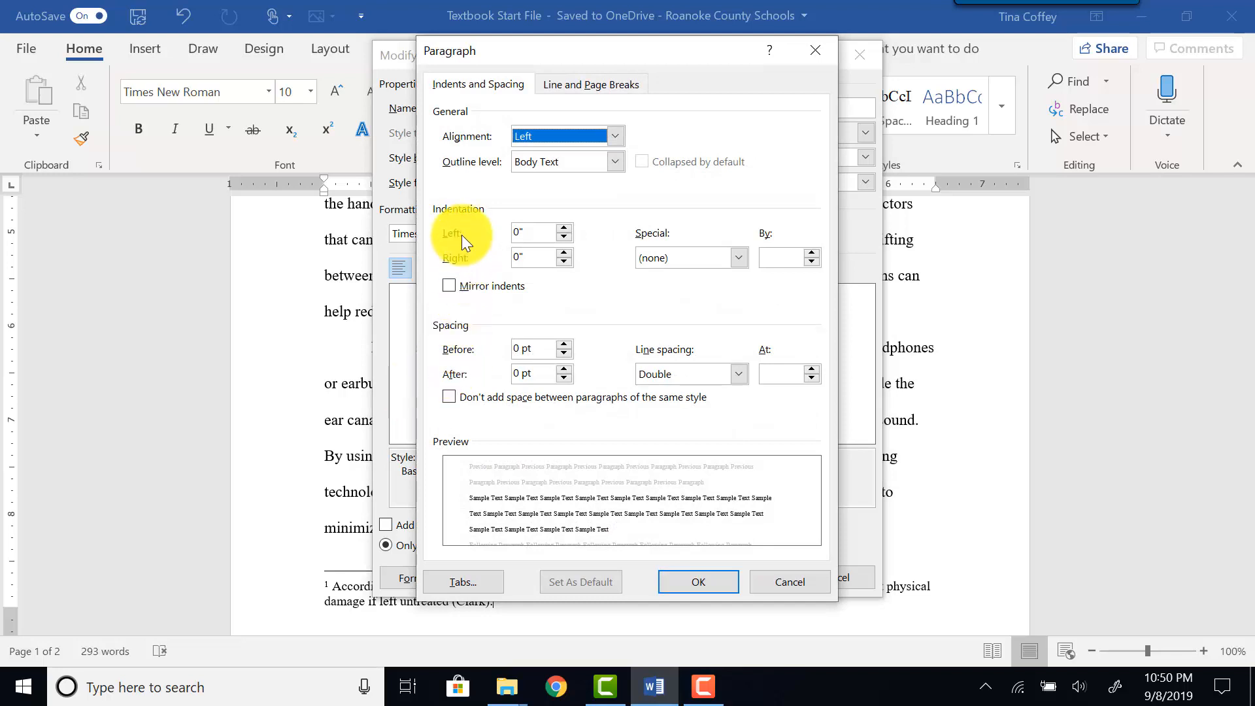
left_click(738, 256)
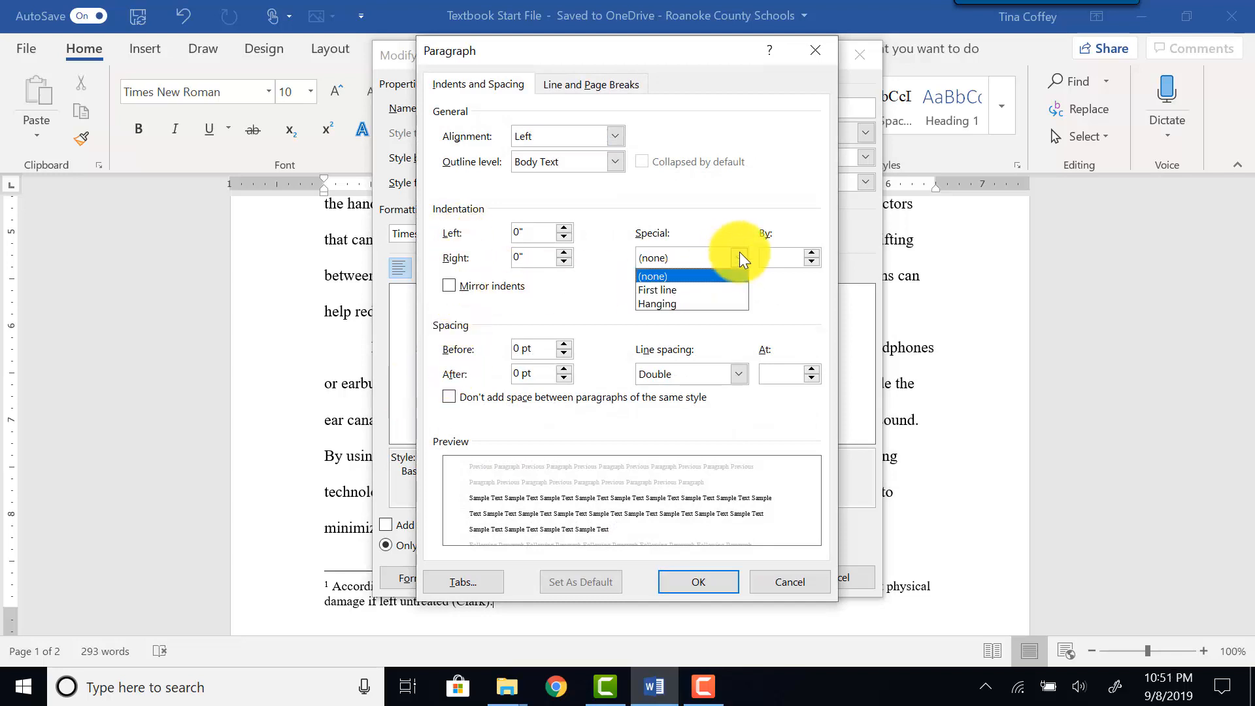
left_click(675, 292)
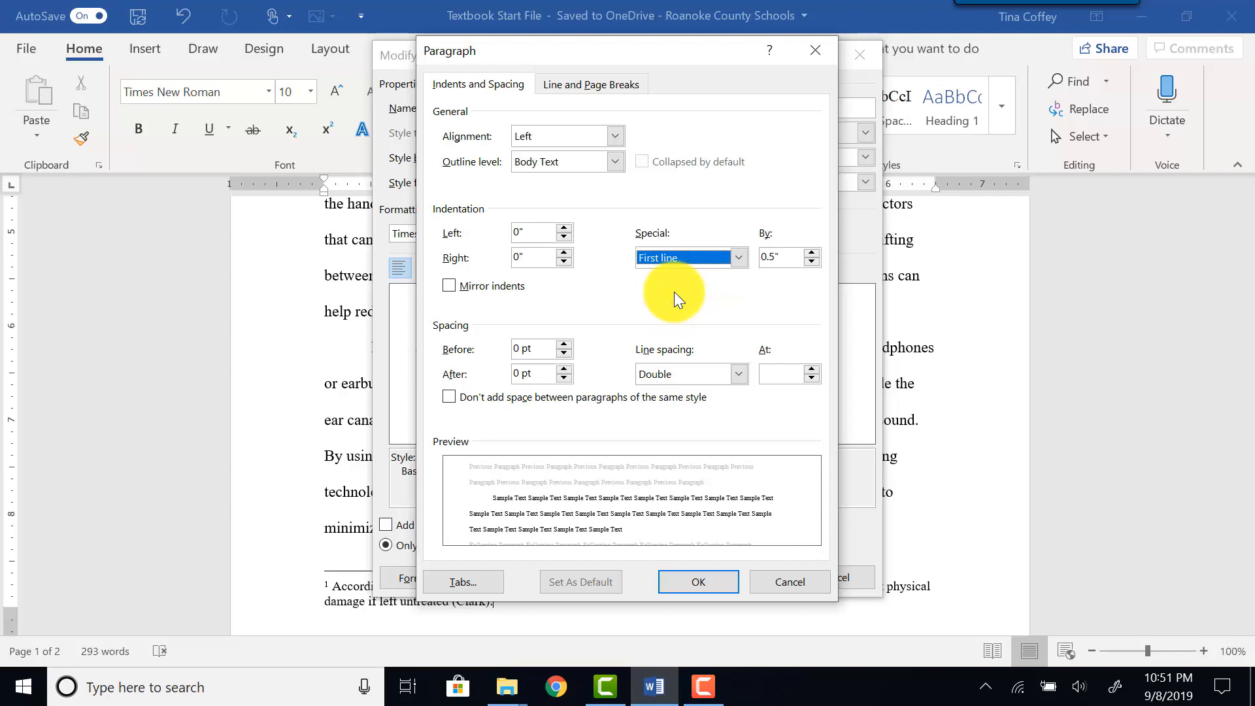
left_click(719, 577)
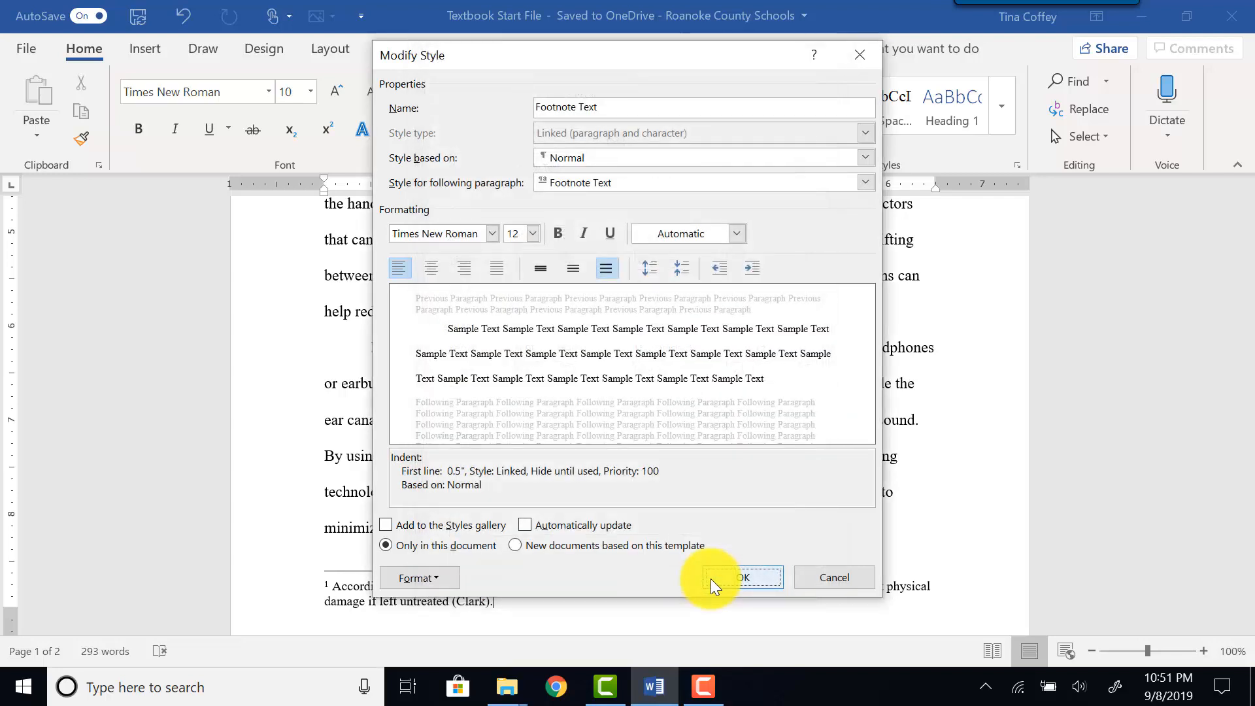
left_click(724, 575)
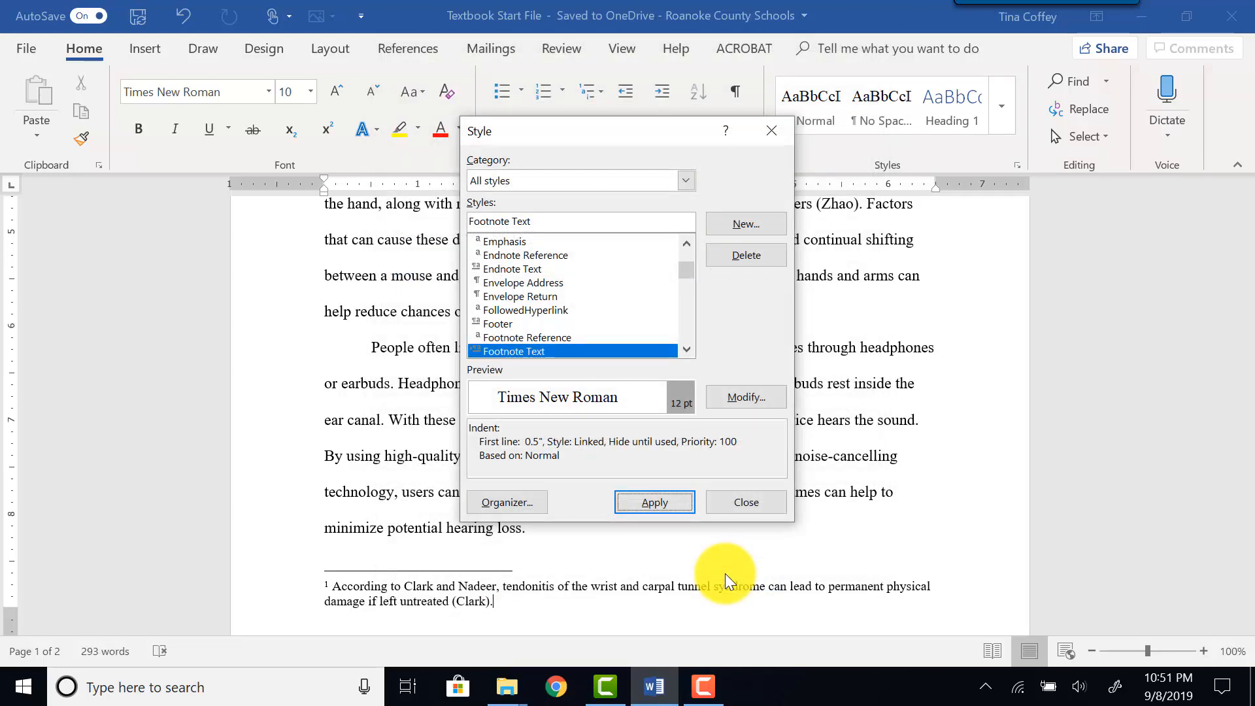
left_click(636, 501)
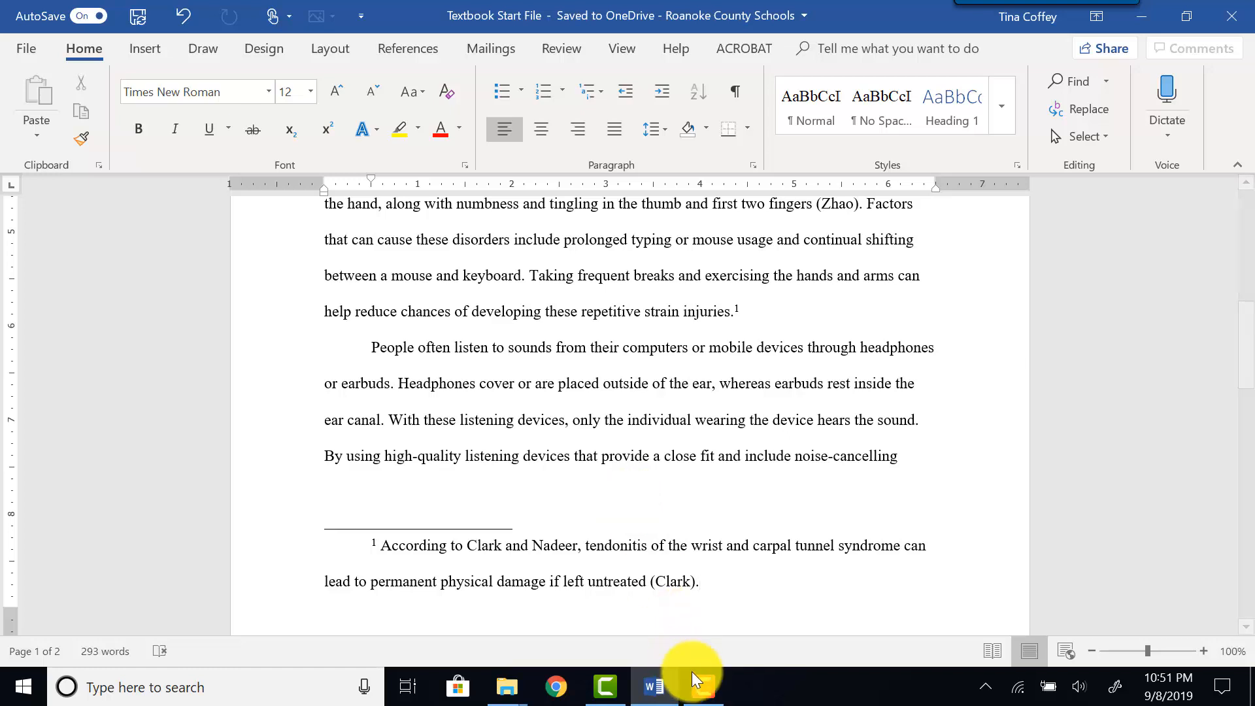
left_click(703, 685)
left_click(1186, 637)
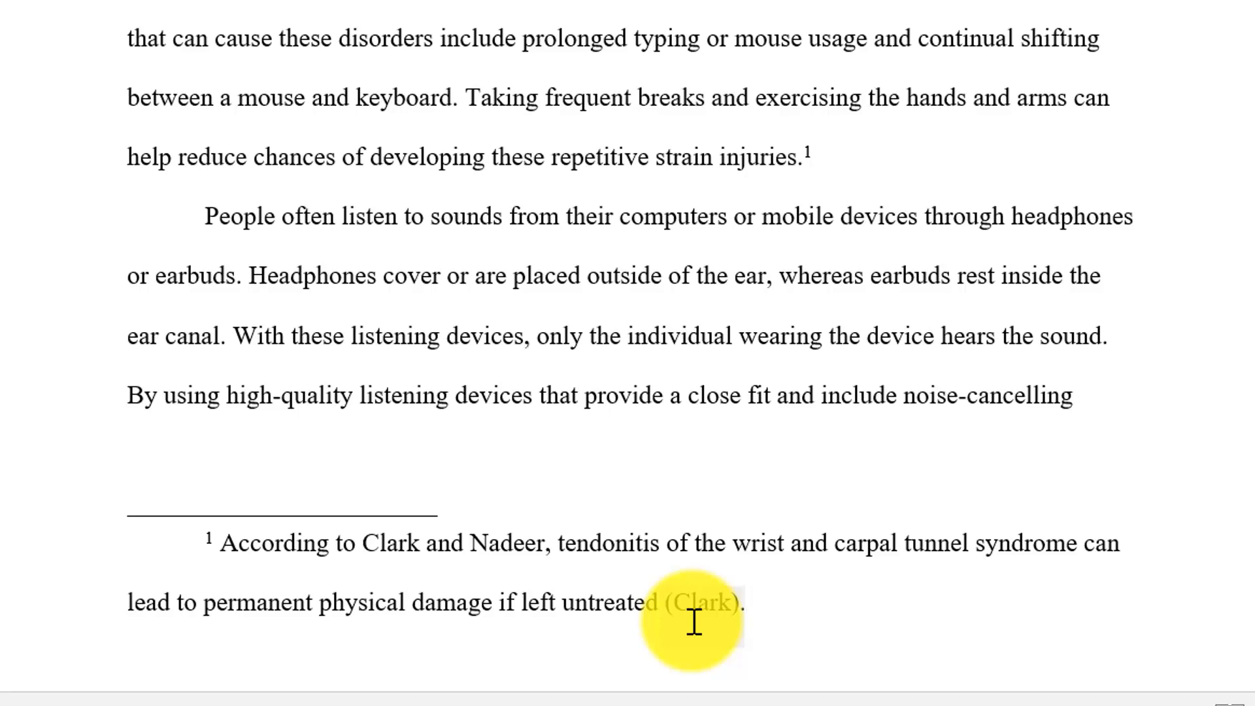
Edit the source behind the footnote's citation placeholder and set its source type to Book.
left_click(706, 611)
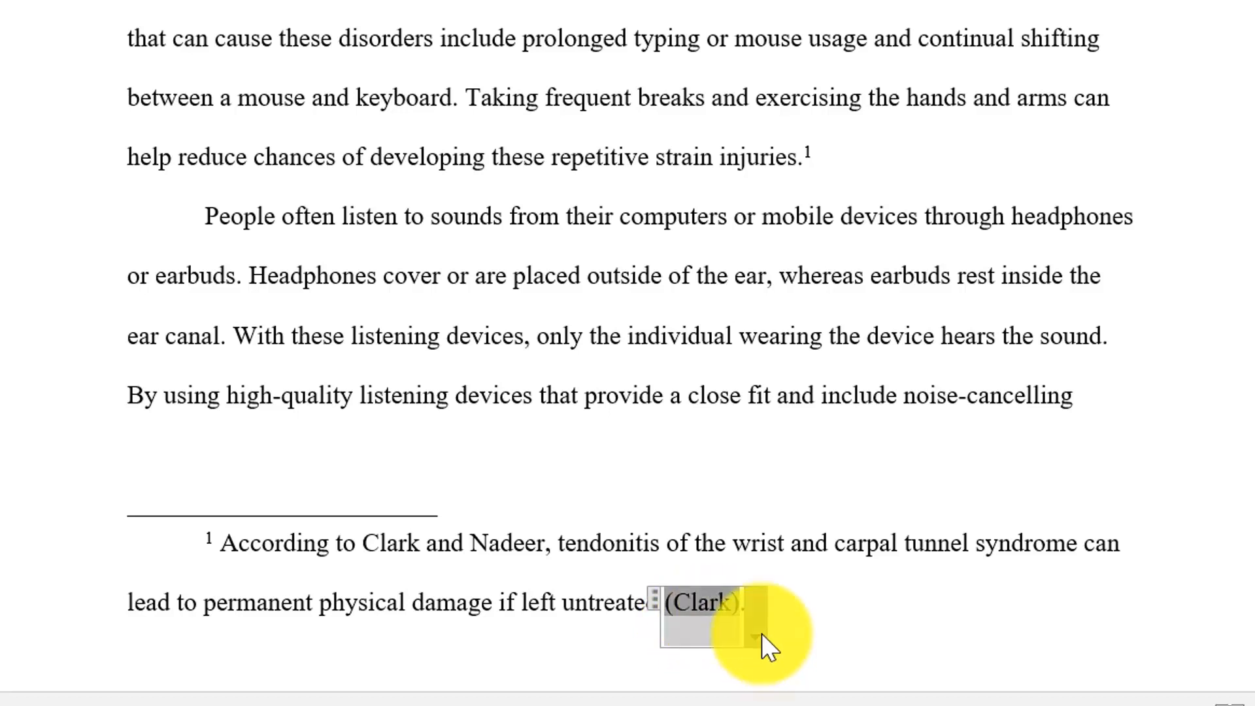
left_click(758, 635)
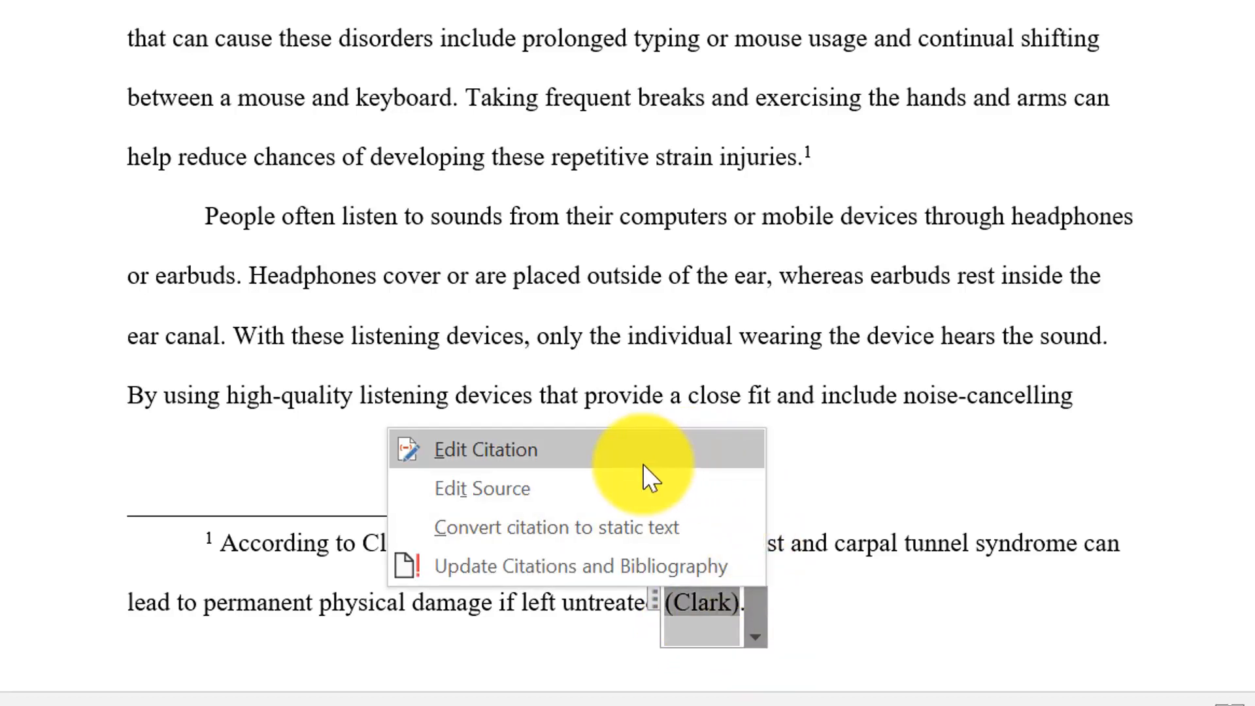
left_click(475, 487)
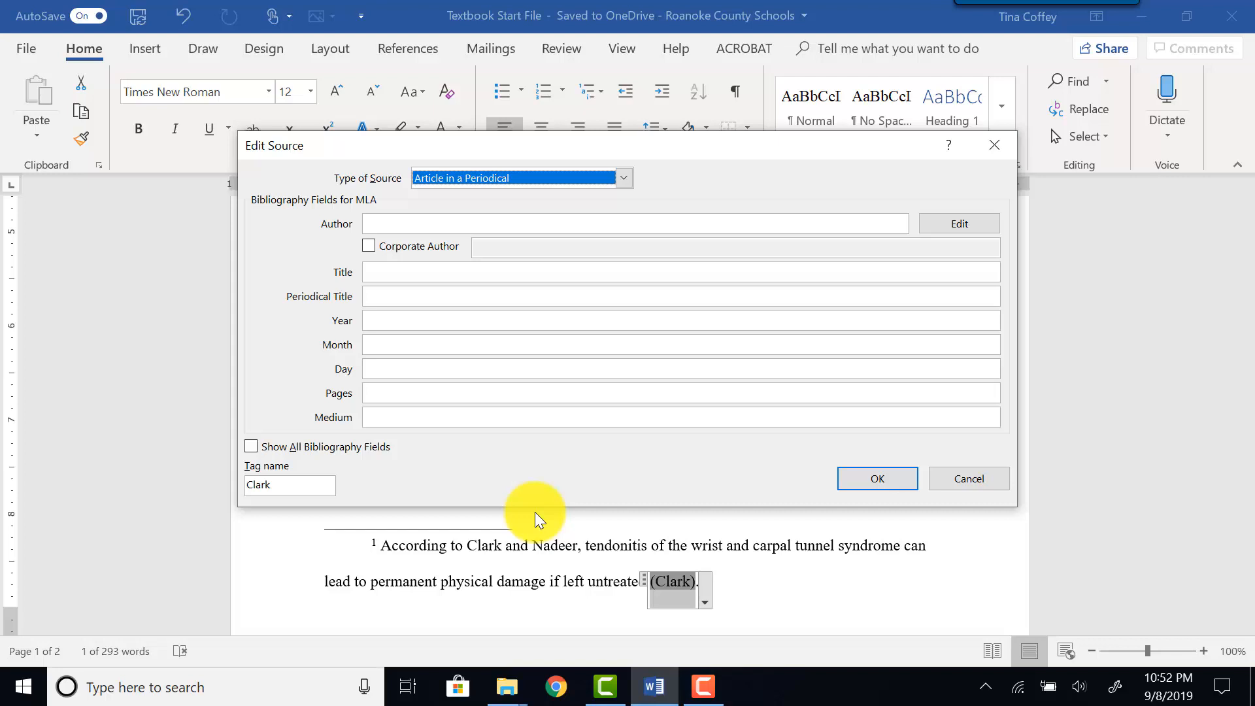
left_click(627, 181)
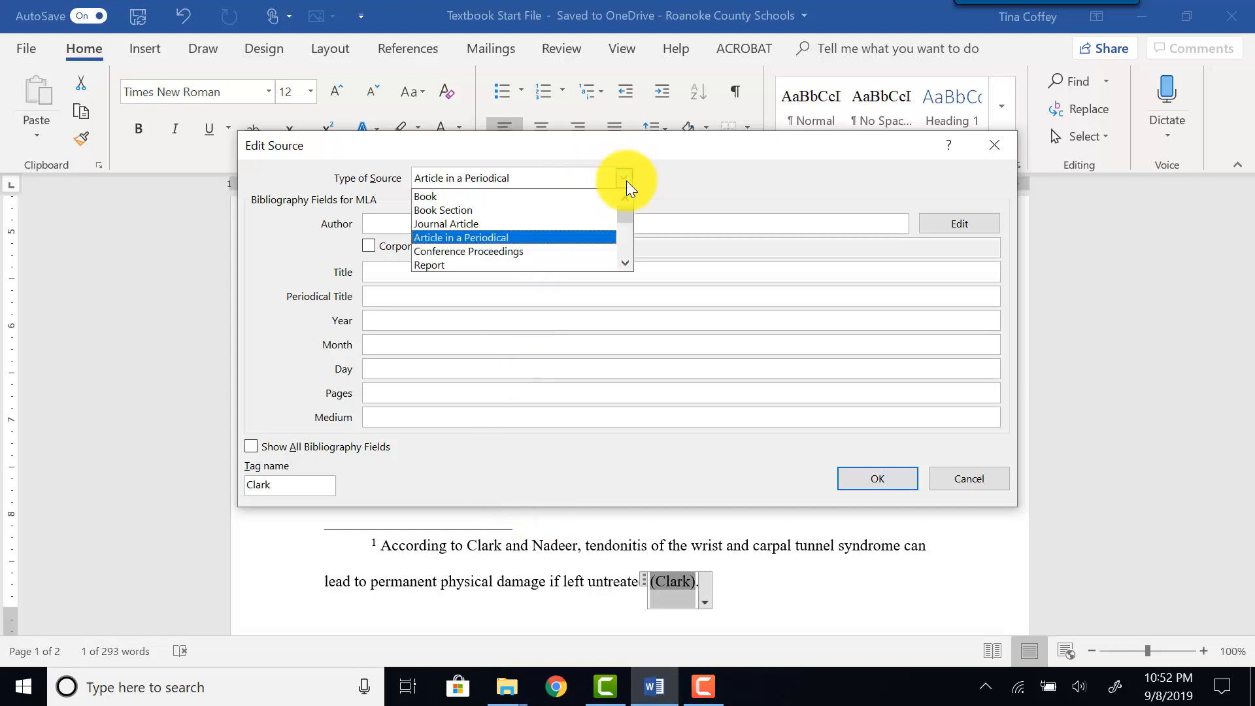
left_click(488, 202)
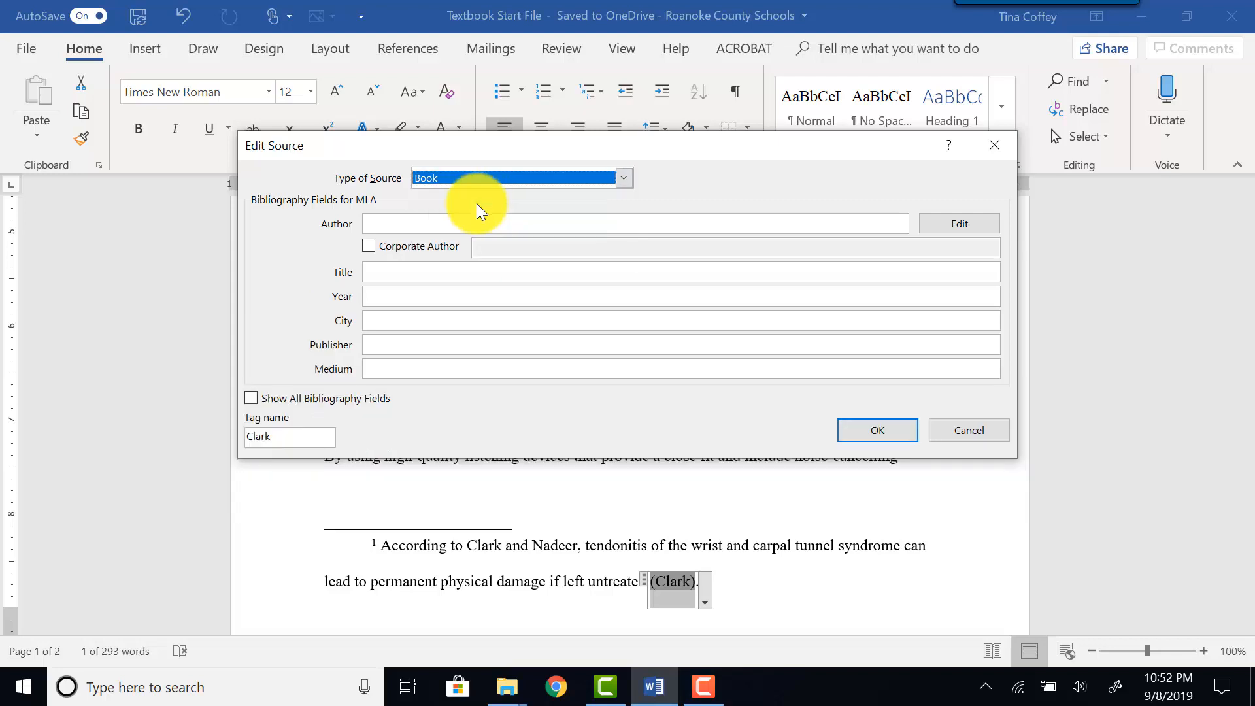
Add the first author's last, first and middle names to the book source's author list.
left_click(387, 224)
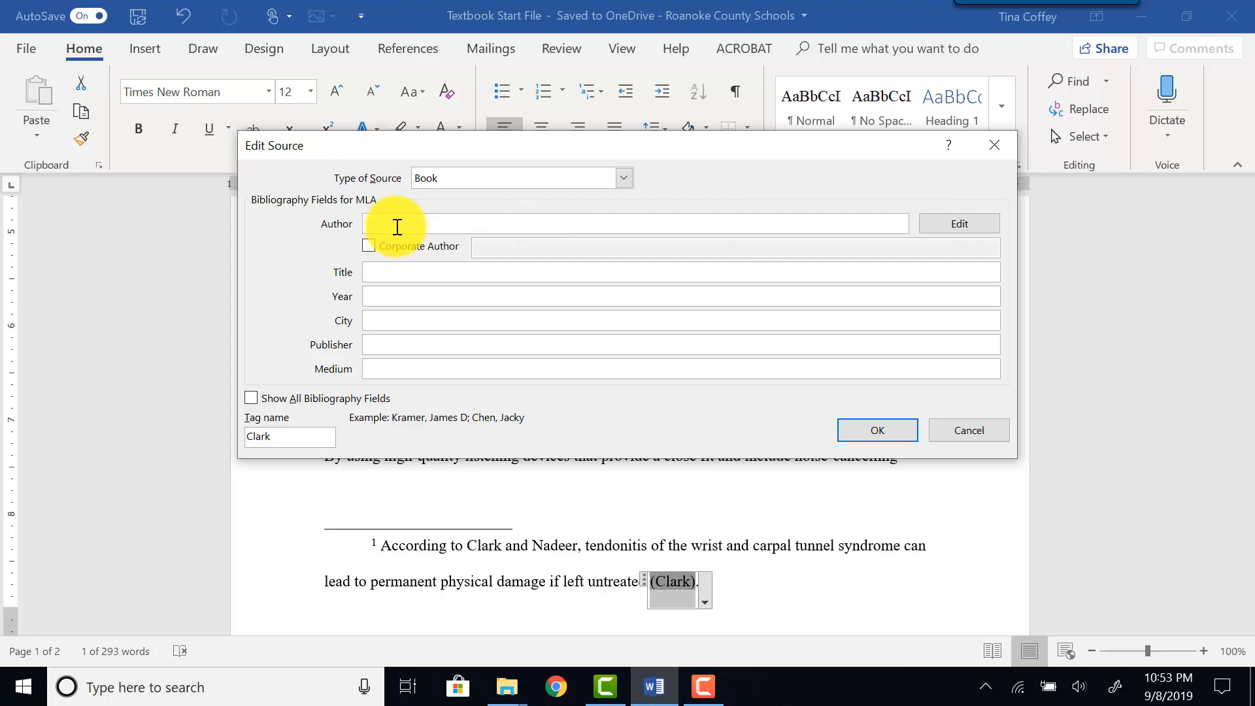
left_click(958, 223)
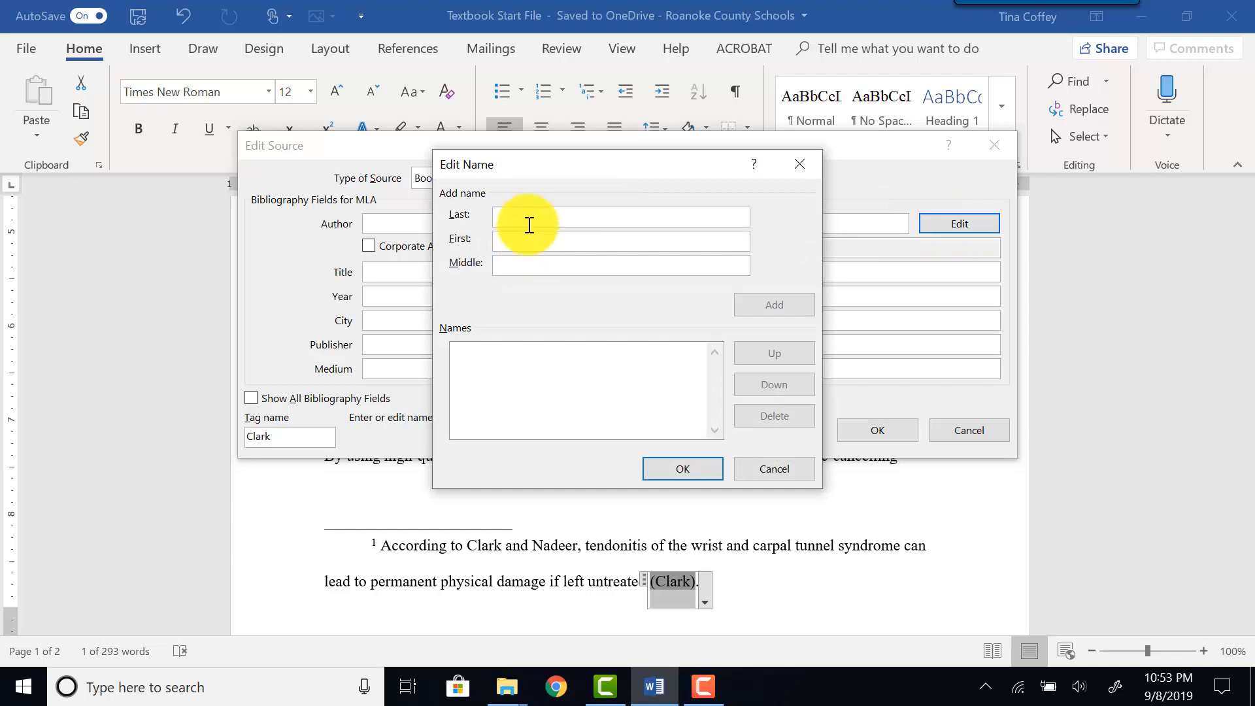
type("Cla")
type("rk")
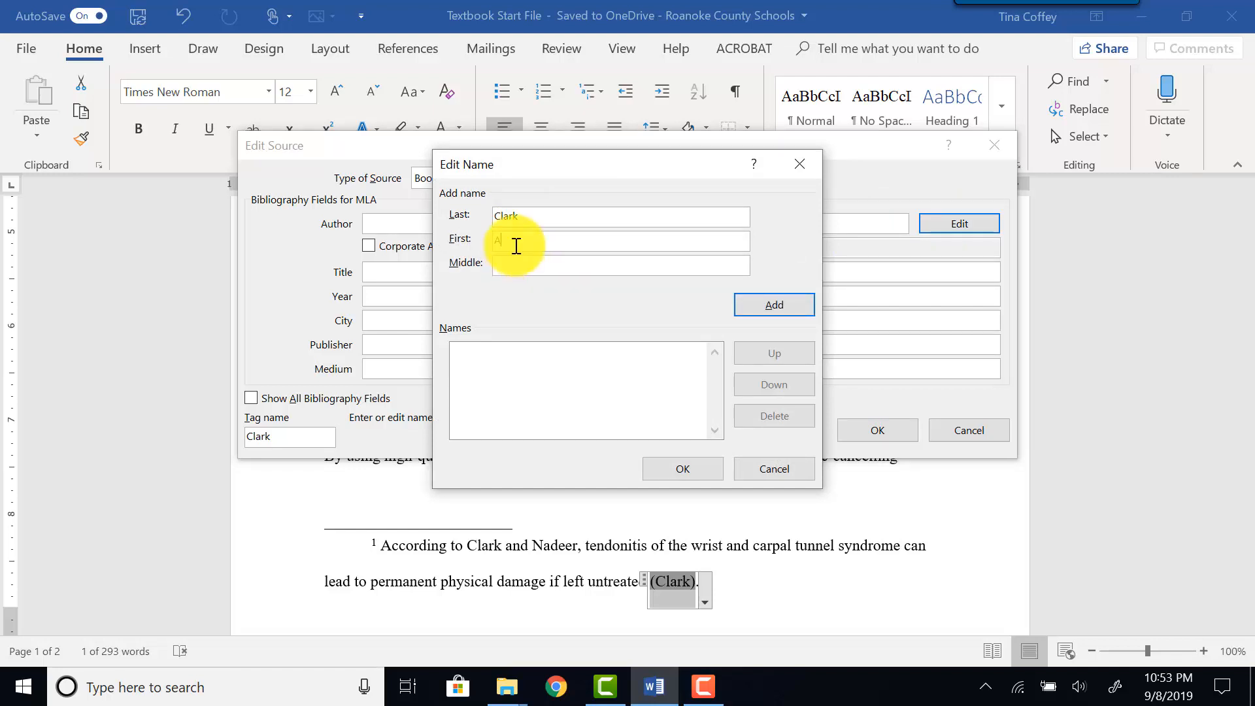
left_click(515, 246)
type("Addison")
left_click(515, 266)
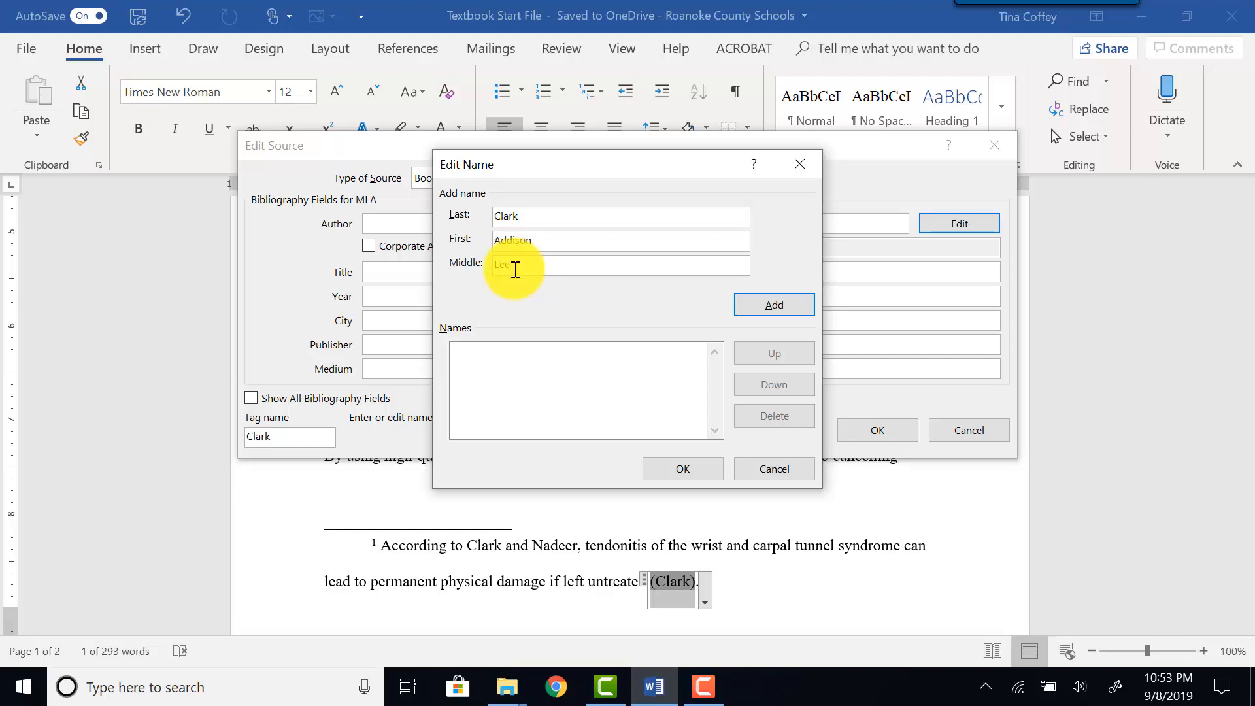
left_click(779, 301)
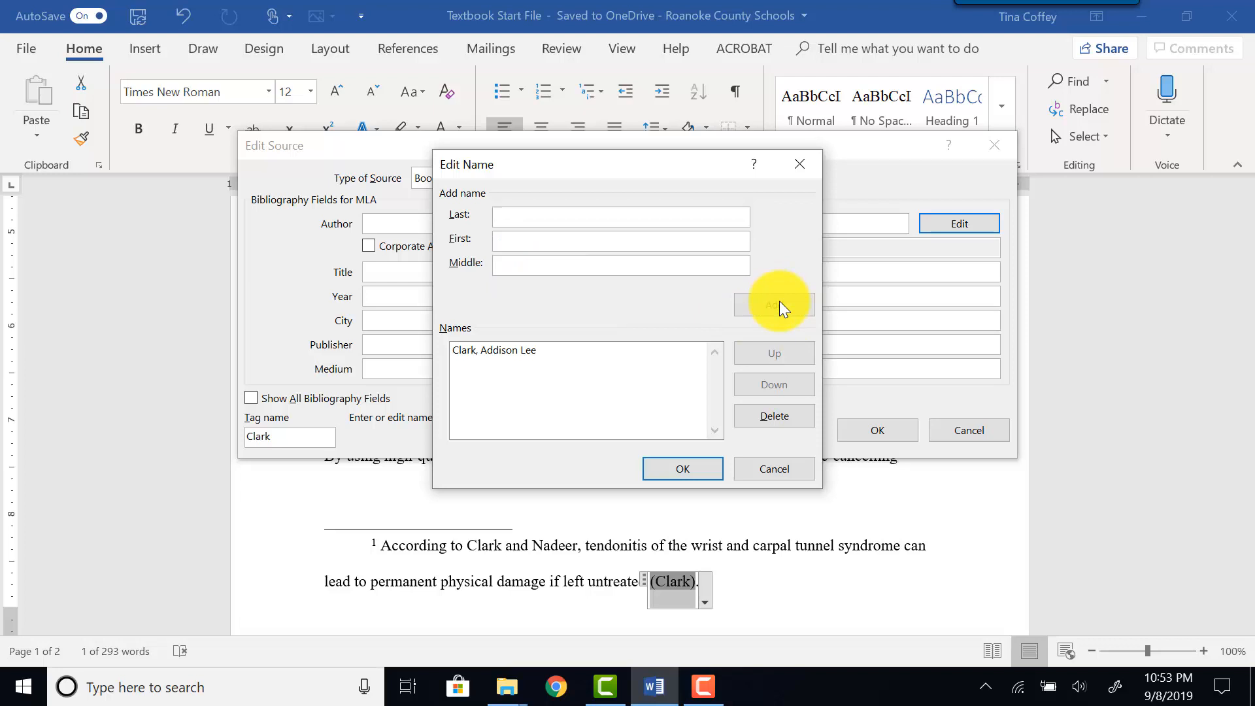
Add the second author's last, first and middle names and confirm the author list.
type("NadeerA")
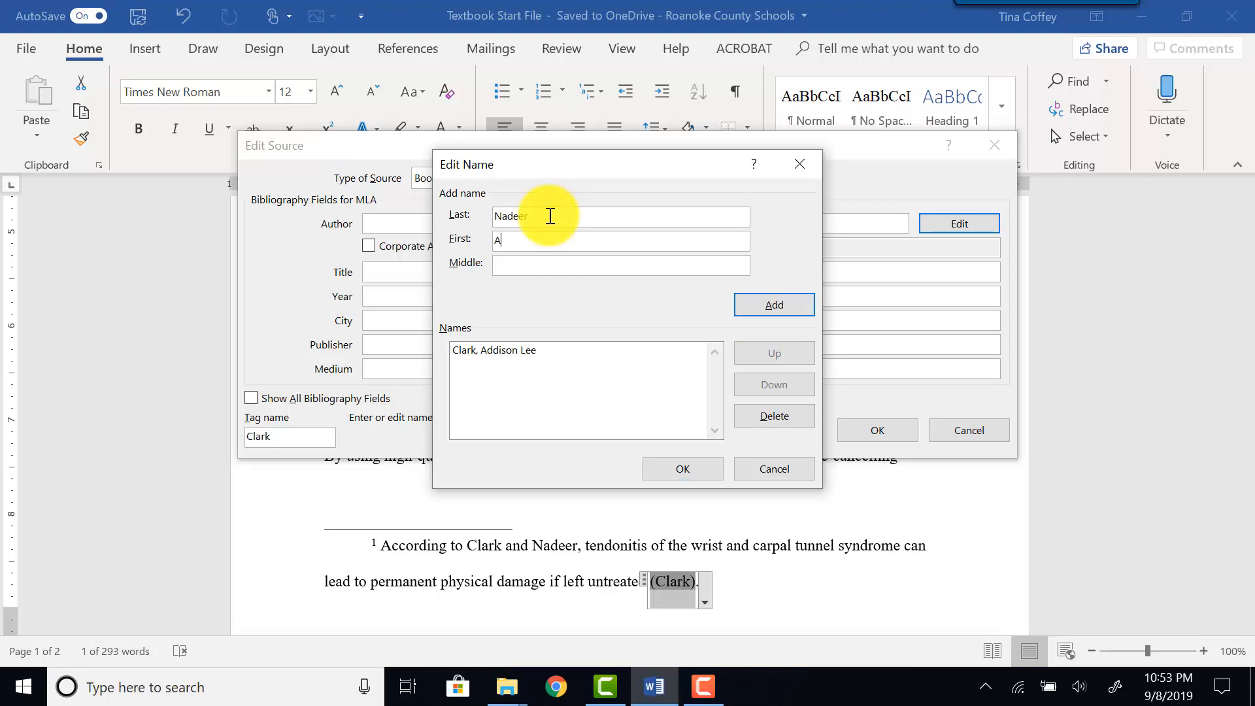
type("isha")
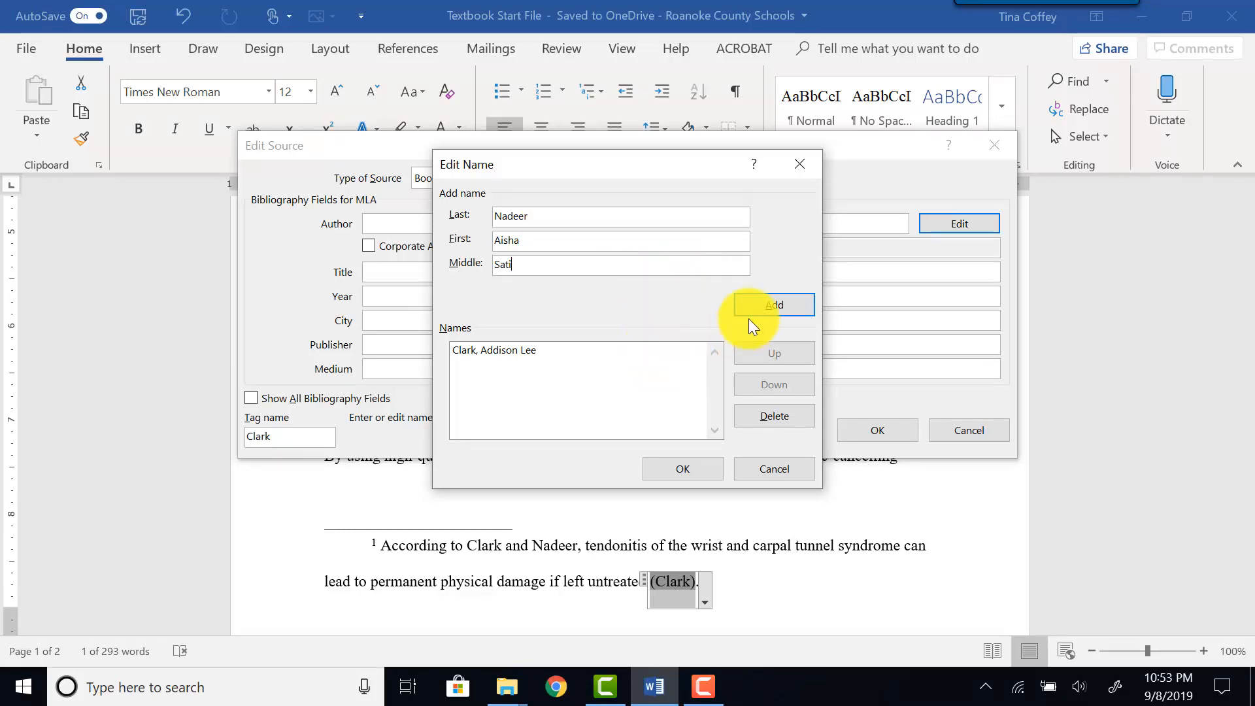
left_click(751, 300)
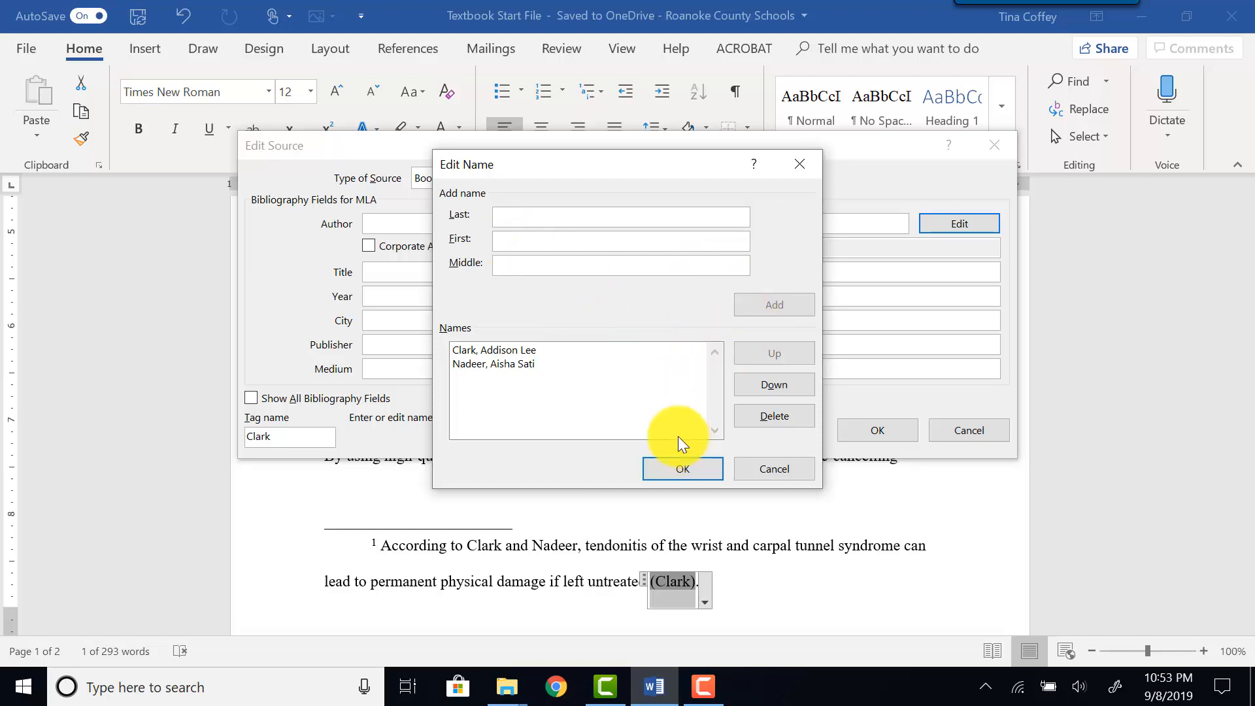
left_click(684, 471)
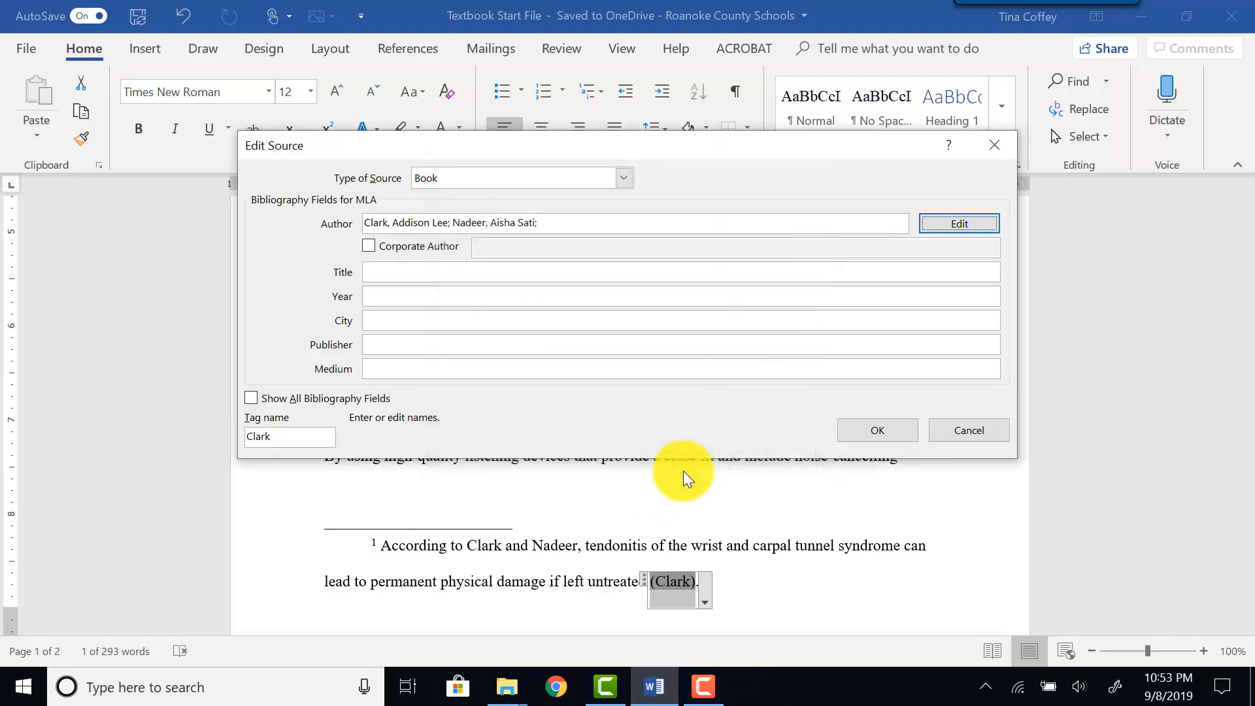
Fill in the book source with title Repetitive Strain Injuries, year 2021, city Boston, publisher Lighthouse Publishing and medium Print, and save it.
left_click(491, 273)
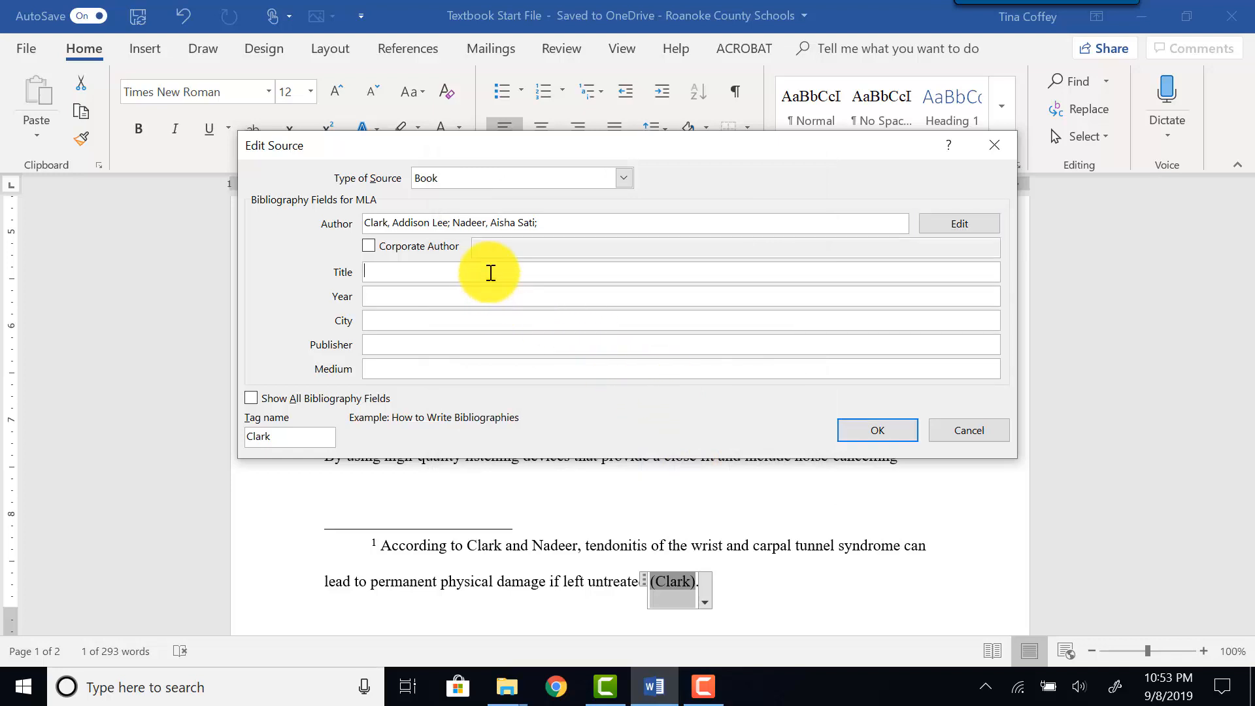
type("Repetitive Strain Injuries")
key("Tab")
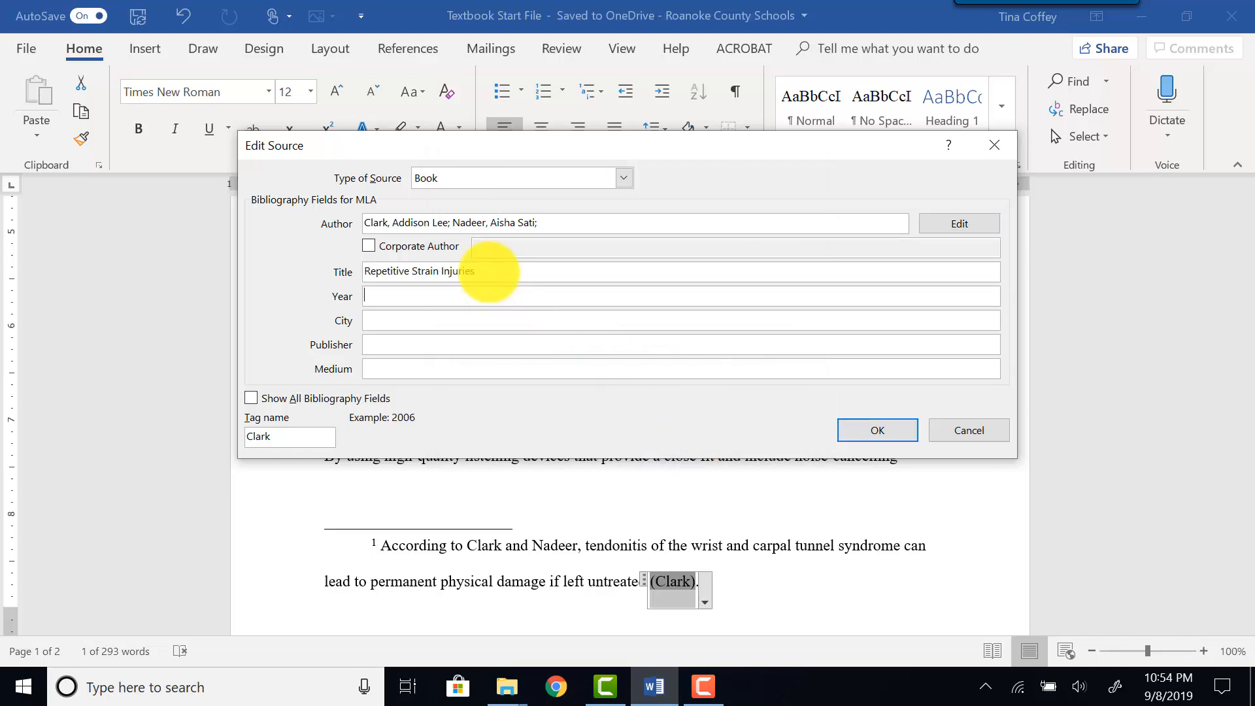
type("2021")
key("Tab")
type("Boston")
key("Tab")
type("Lighthouse Publishing")
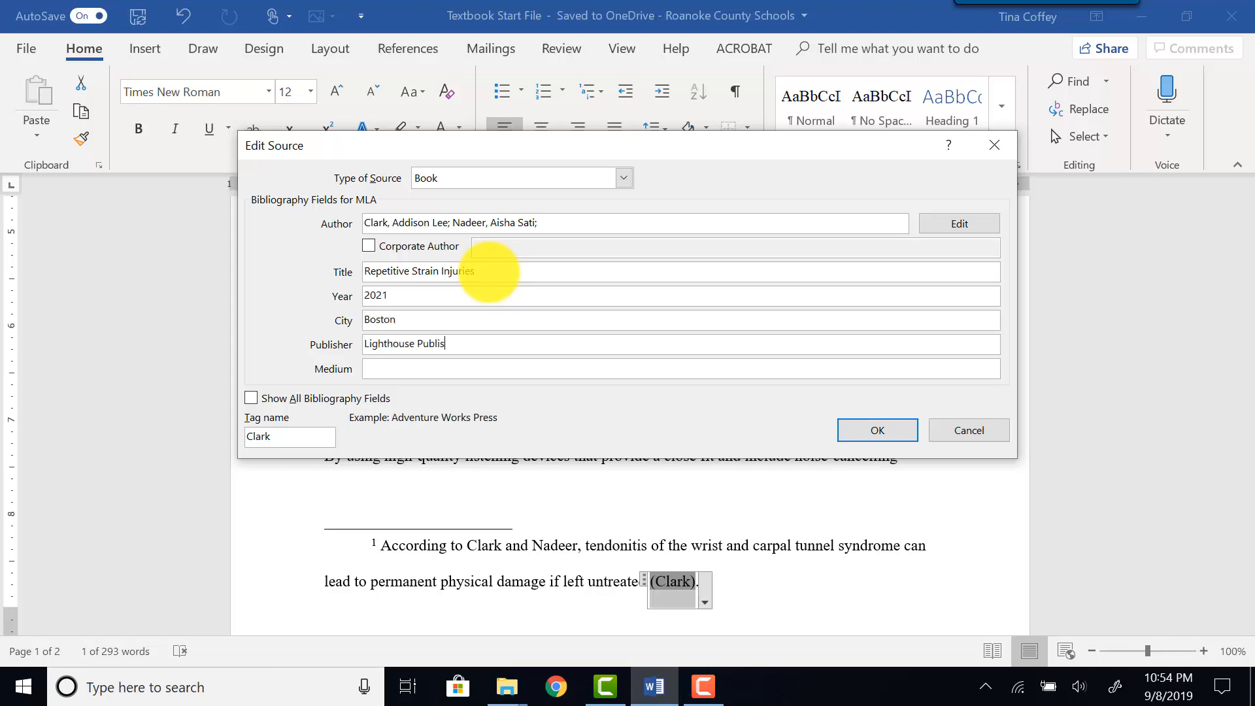
key("Tab")
type("Pri")
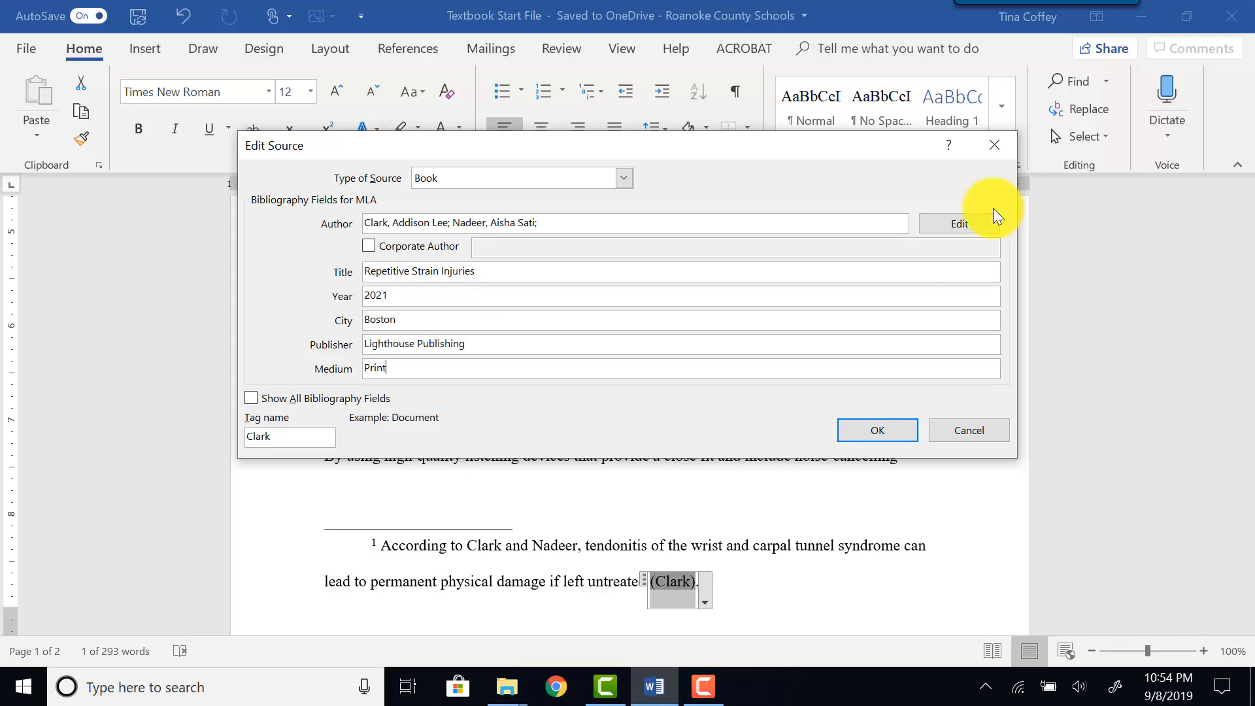
left_click(895, 433)
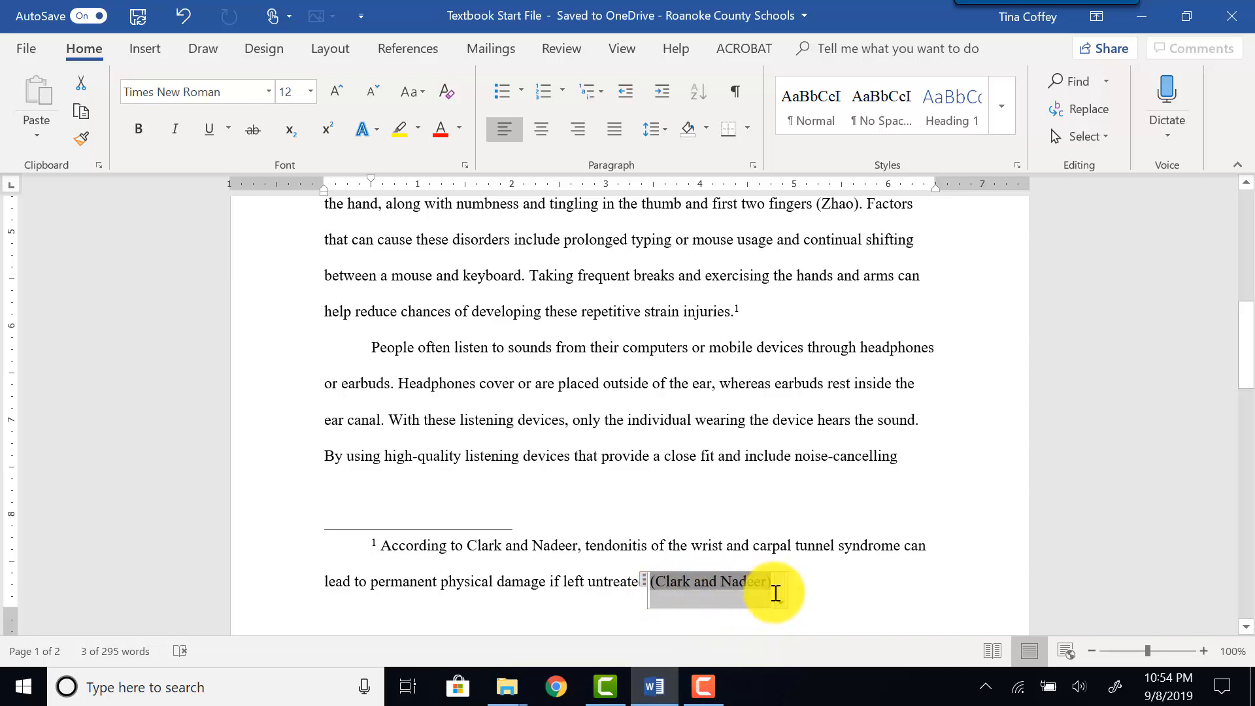
scroll(734, 586, "up", 1)
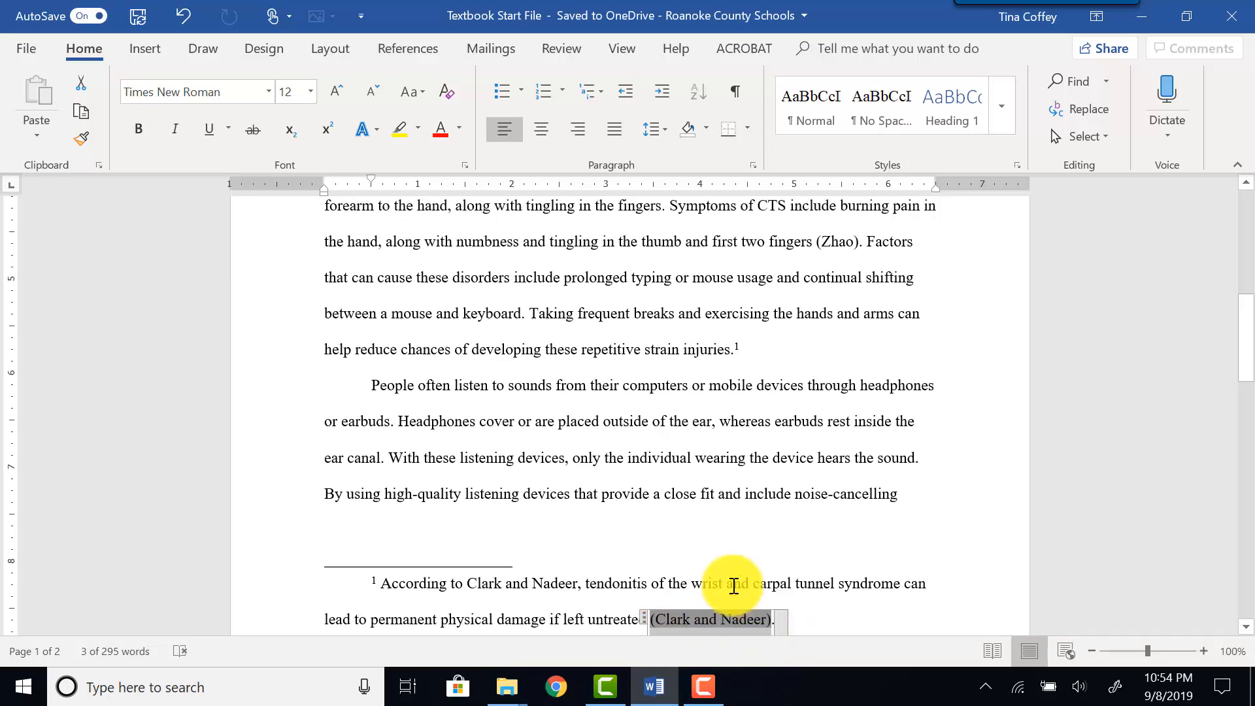
scroll(759, 532, "down", 2)
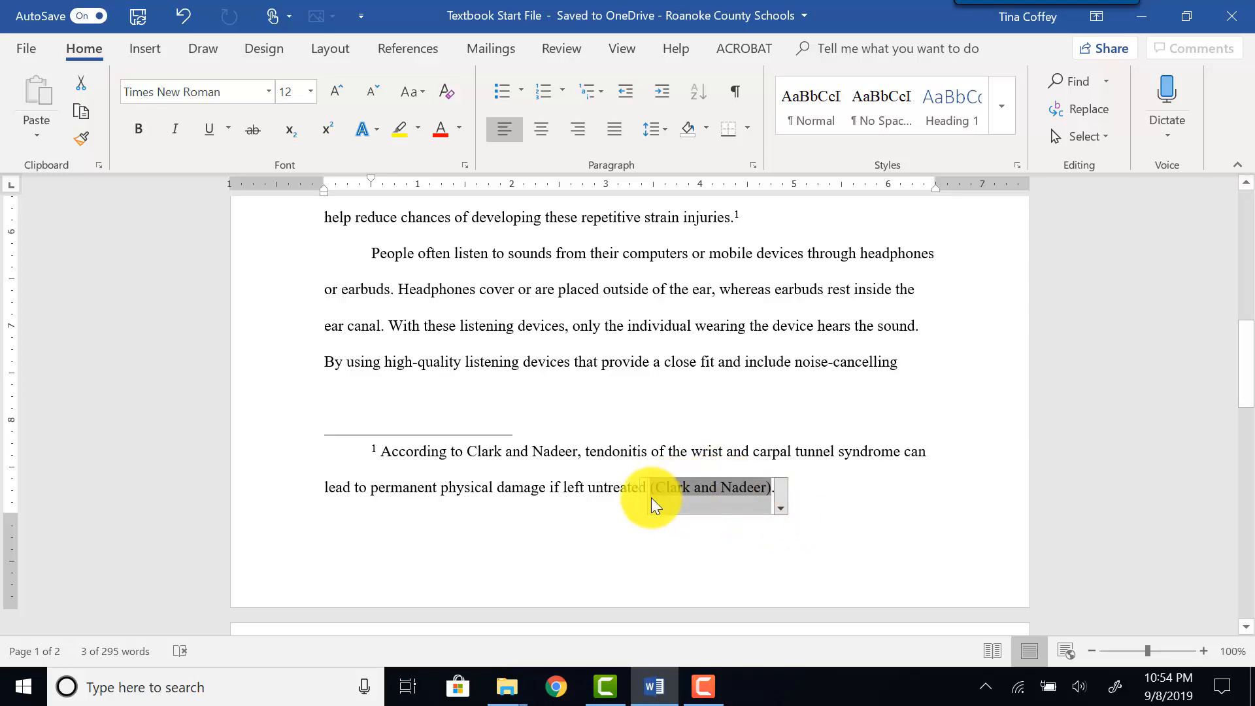
Edit the footnote's citation to add pages 65-66 and suppress the author and title.
left_click(778, 506)
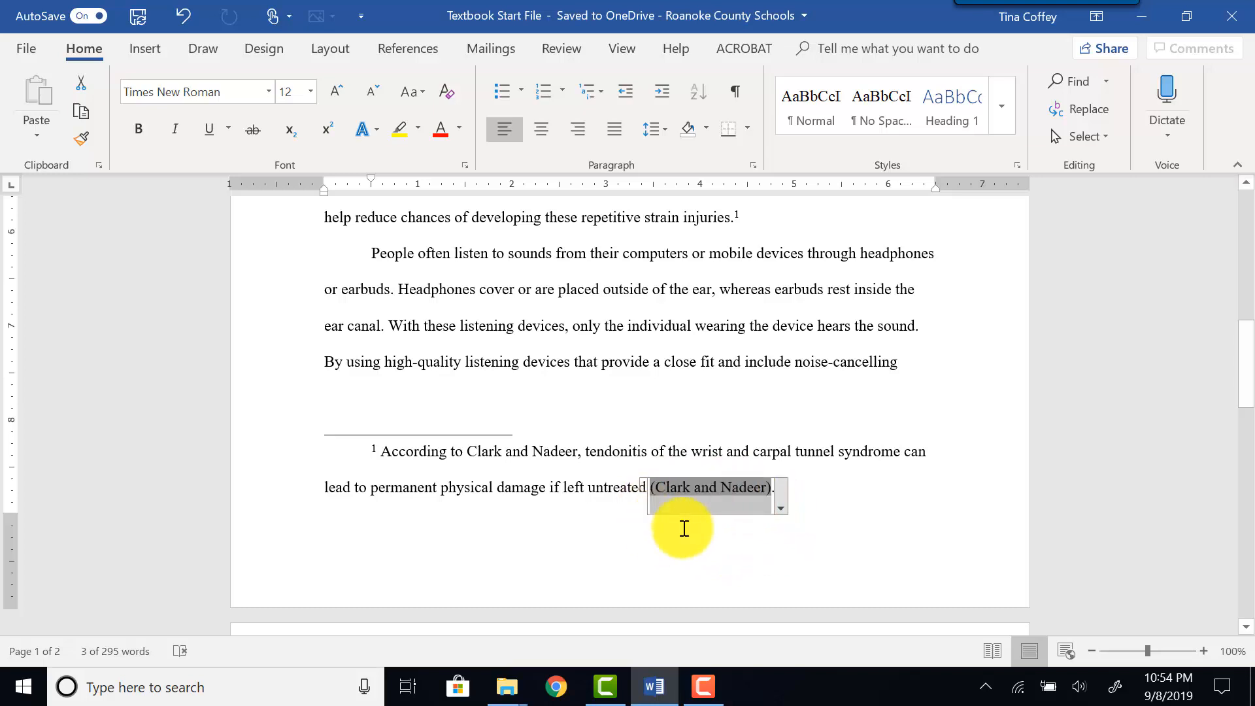
left_click(782, 508)
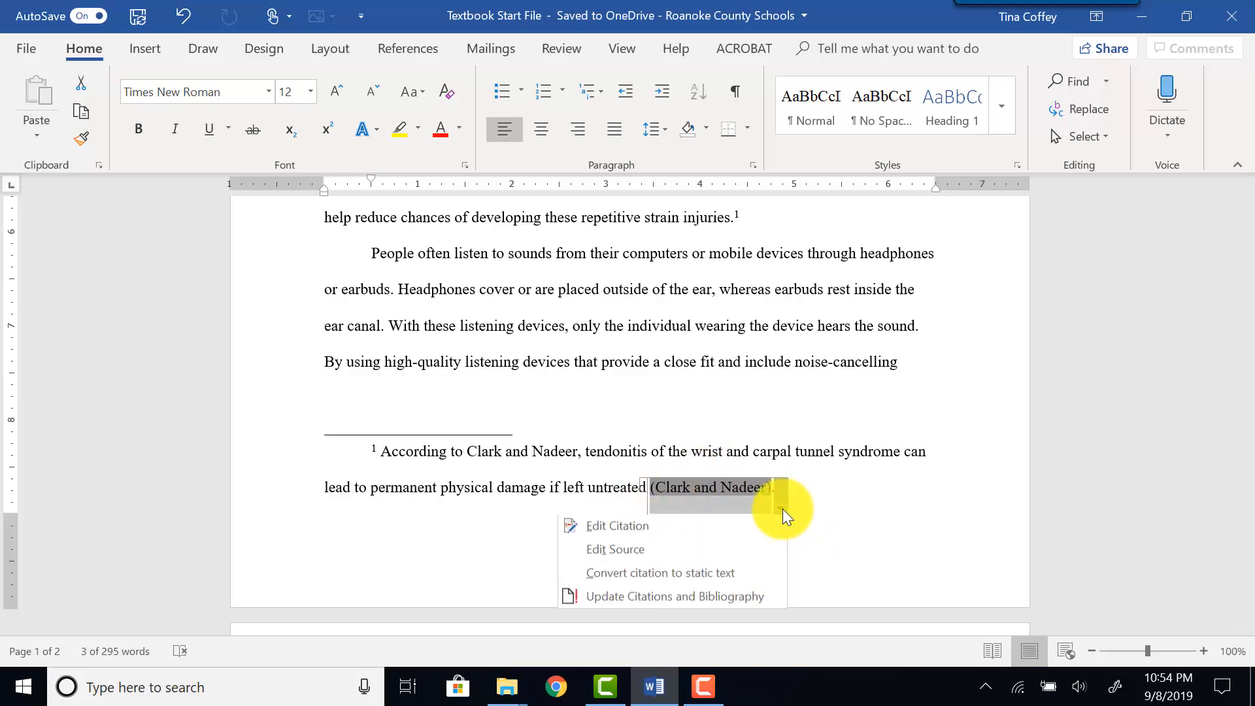
left_click(641, 531)
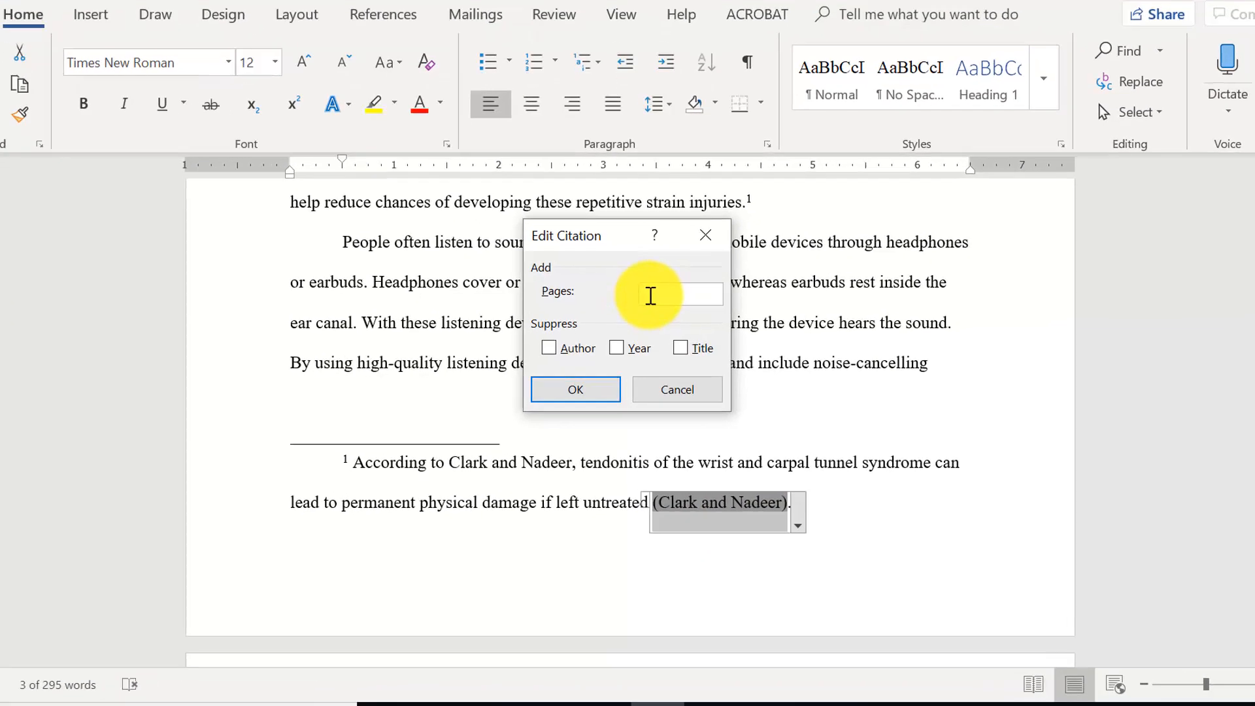
type("65")
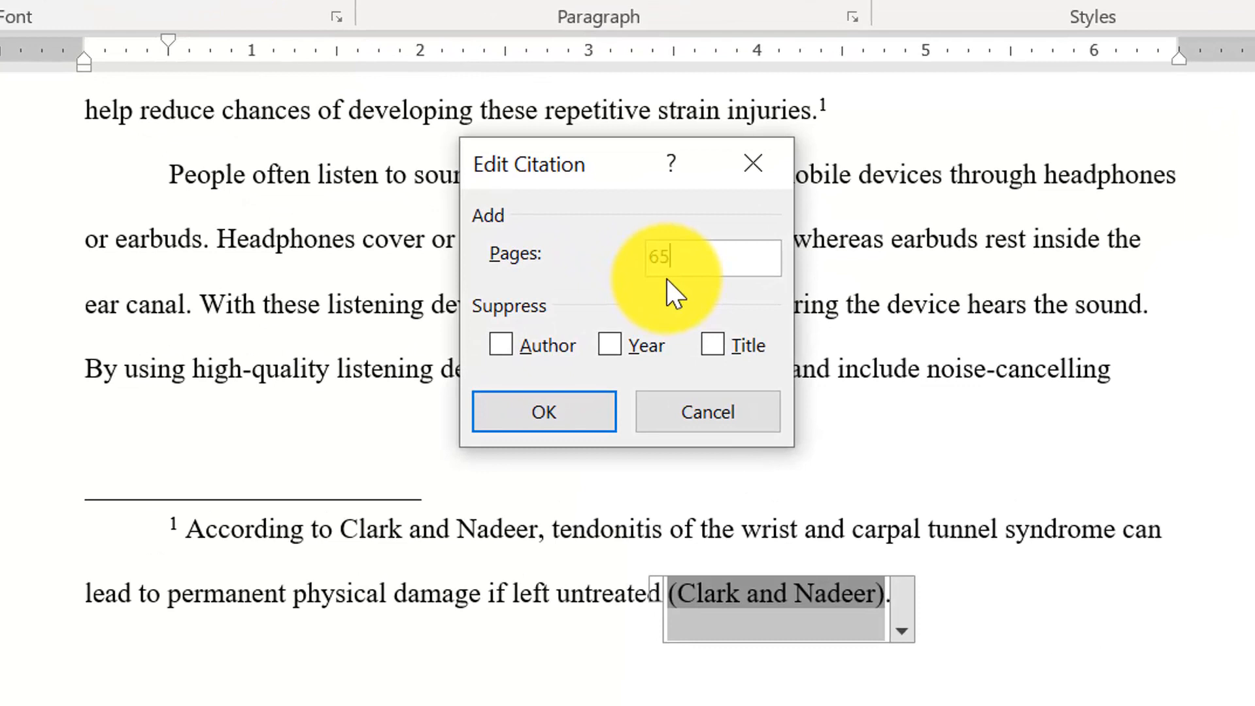
type("-66")
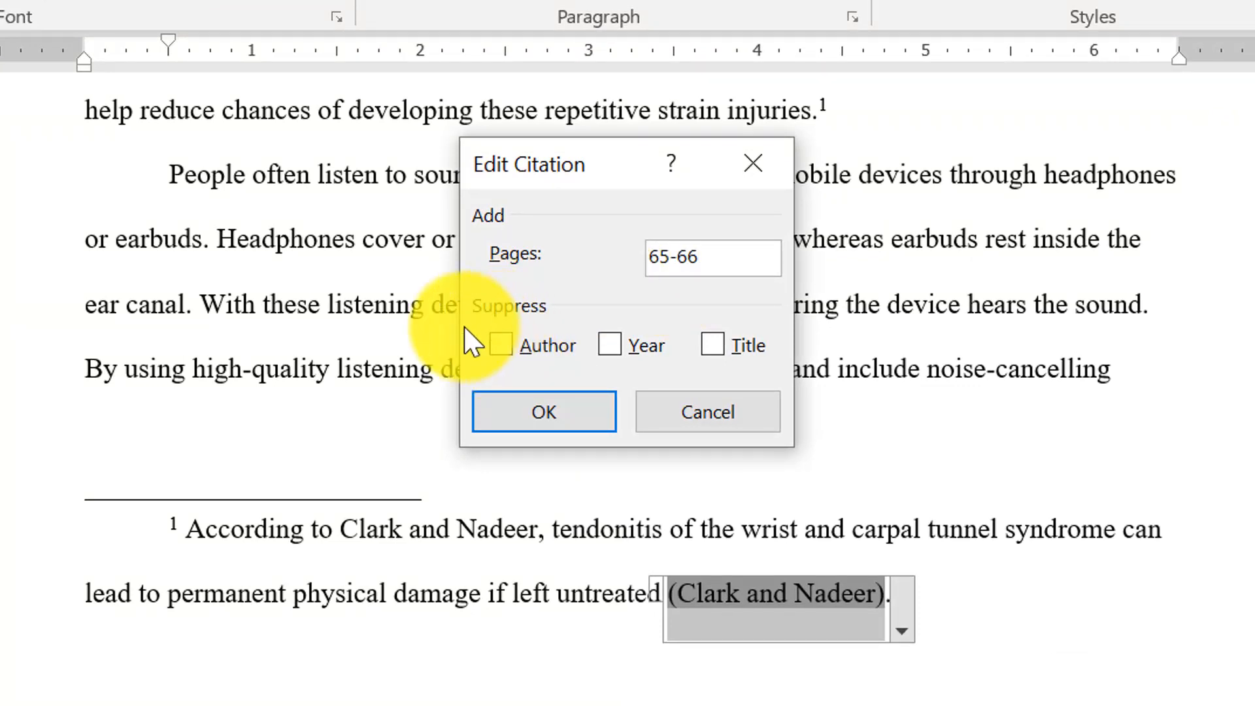
left_click(503, 349)
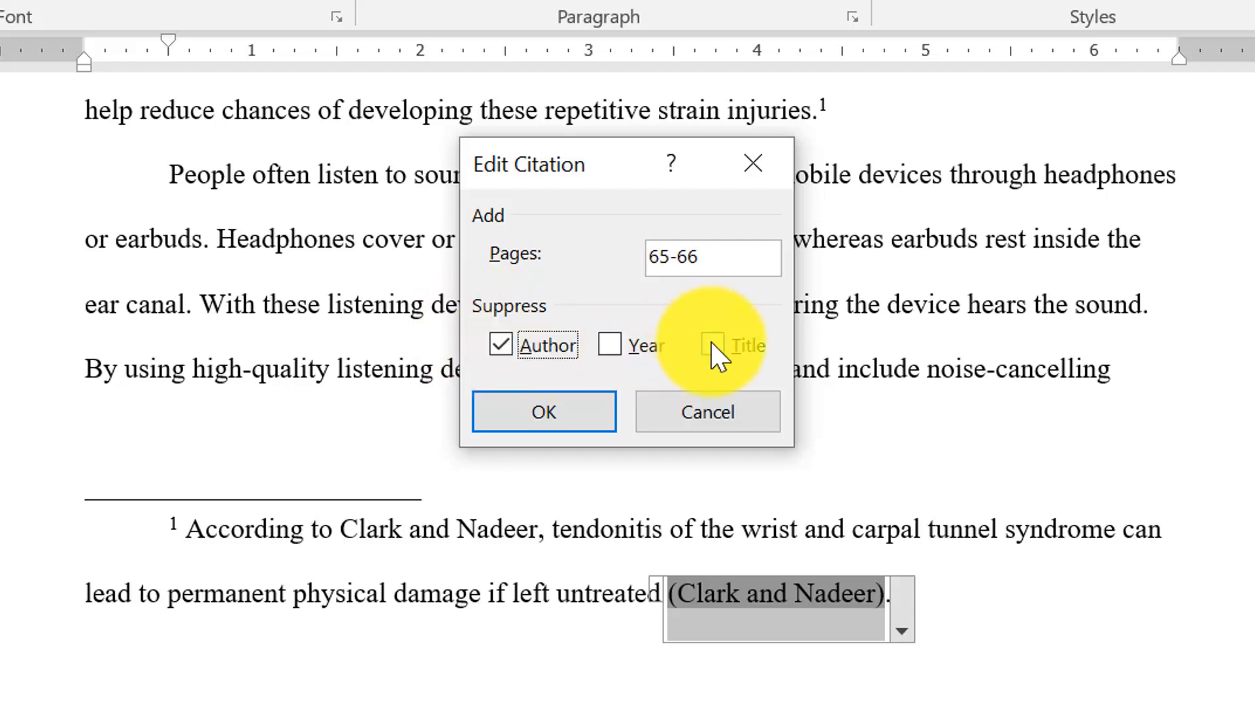
left_click(712, 345)
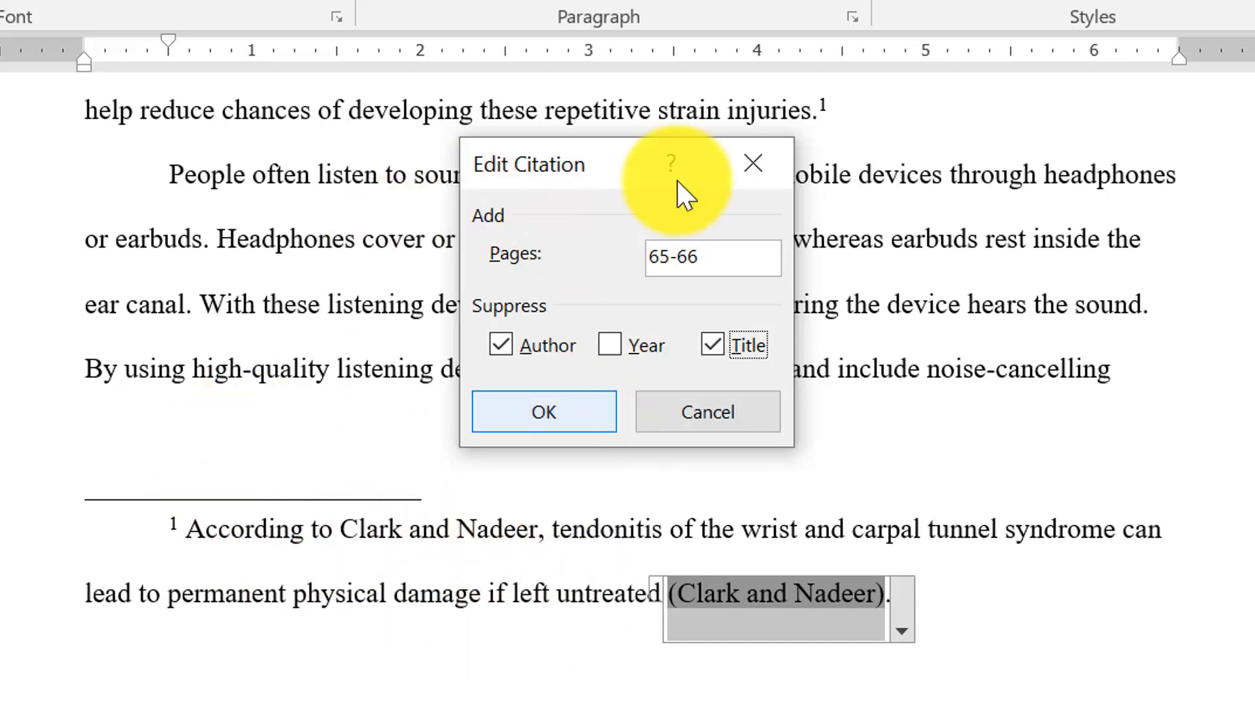
left_click(542, 405)
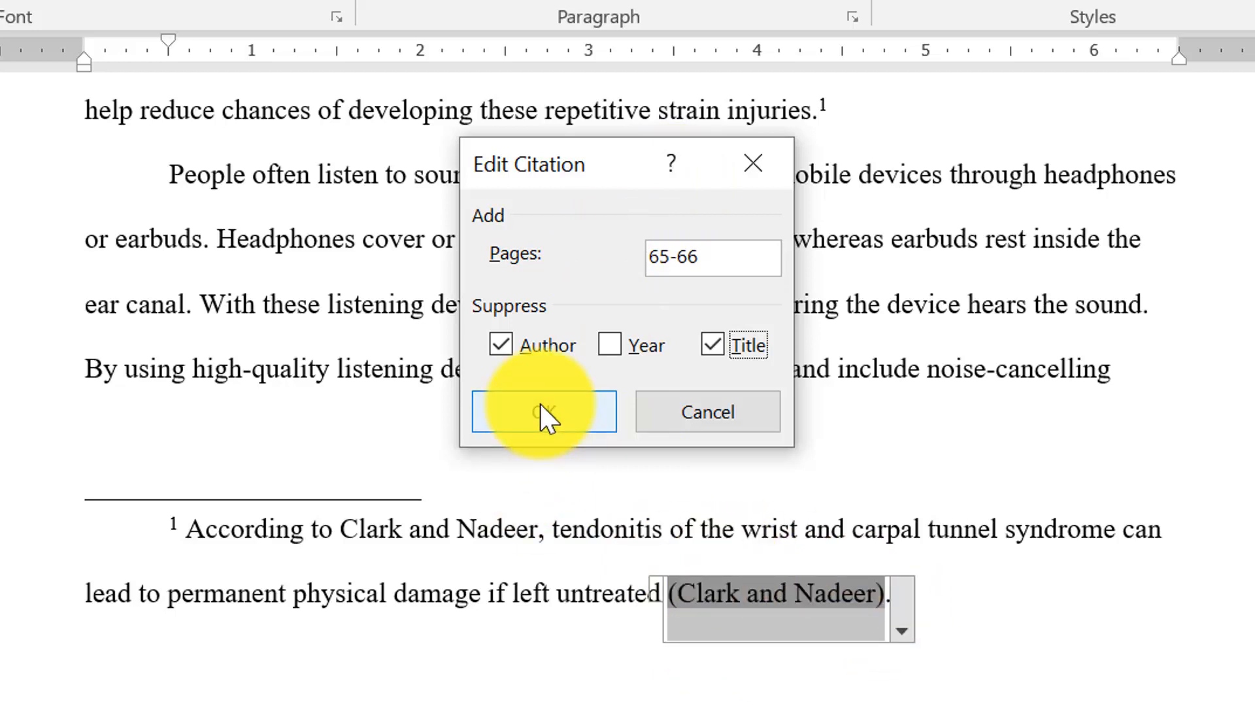
left_click(540, 403)
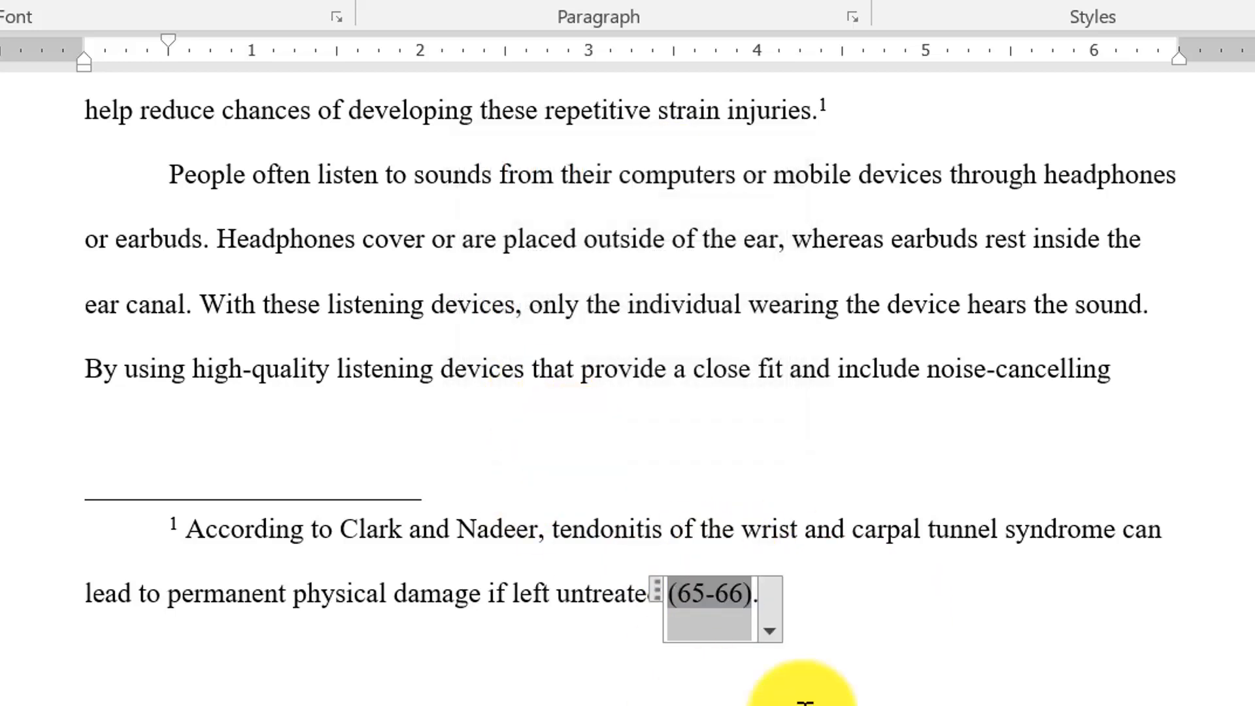
left_click(794, 601)
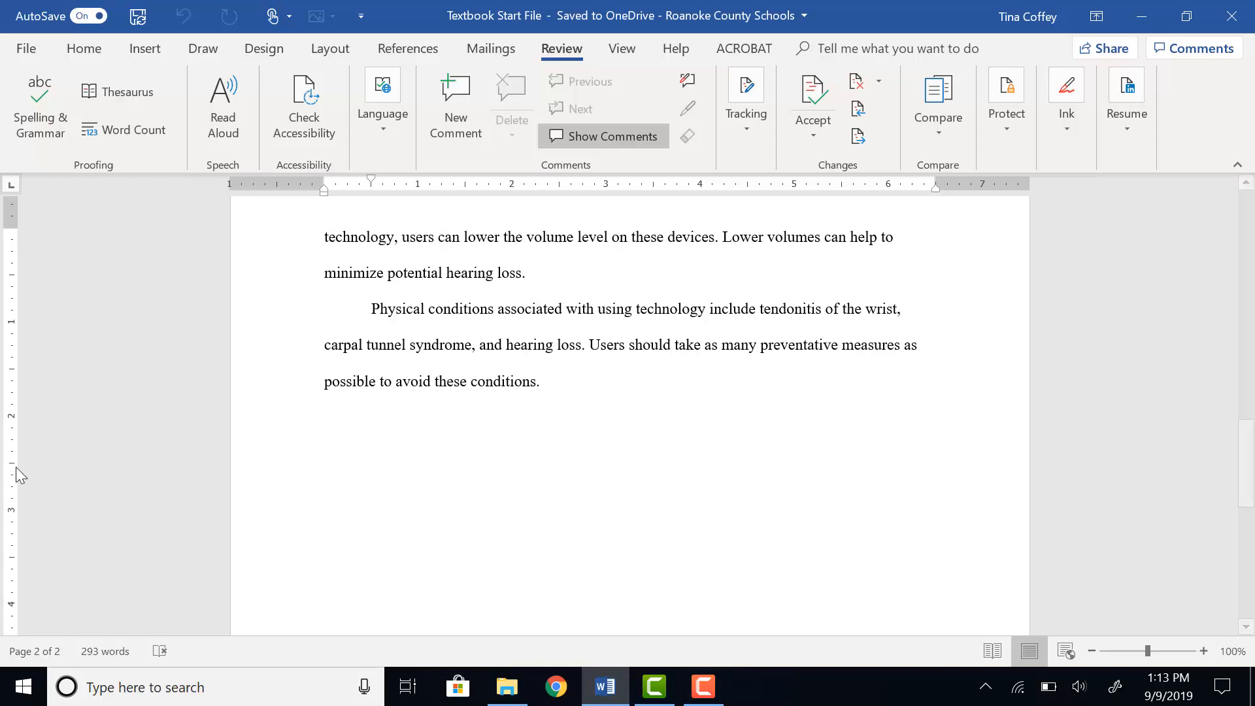
Check the paper's word count statistics, including text boxes, footnotes and endnotes.
left_click(110, 654)
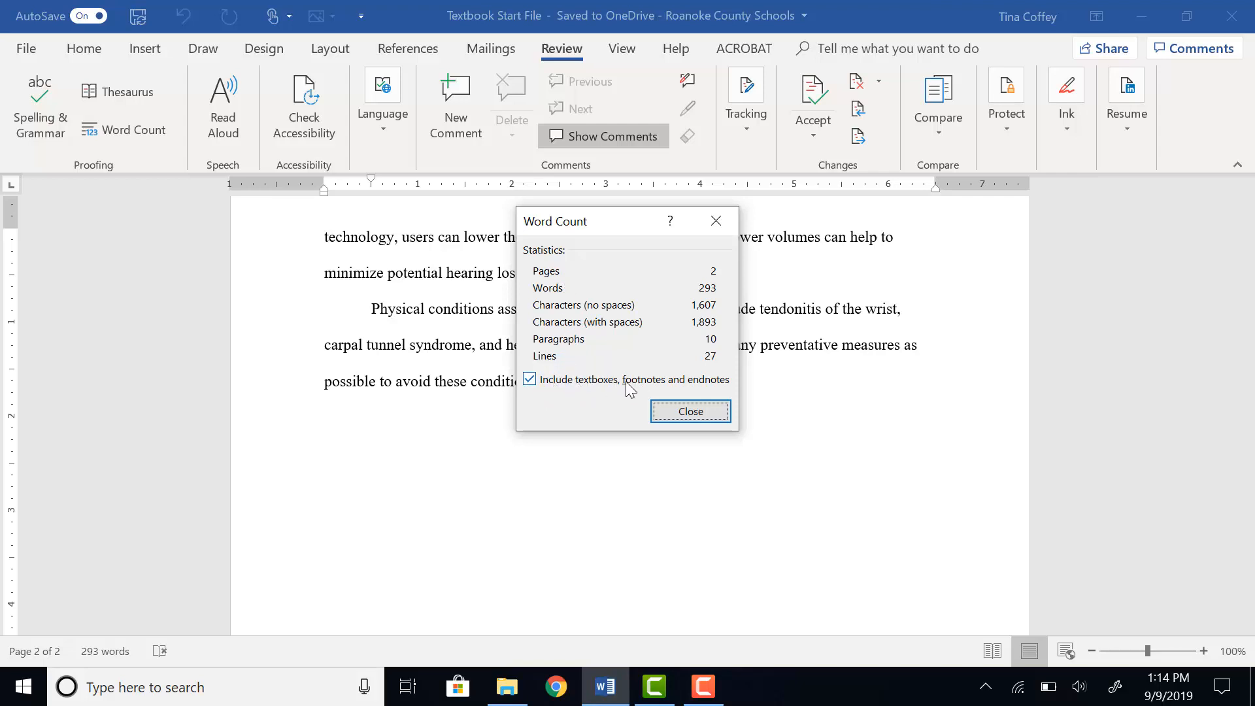
left_click(675, 413)
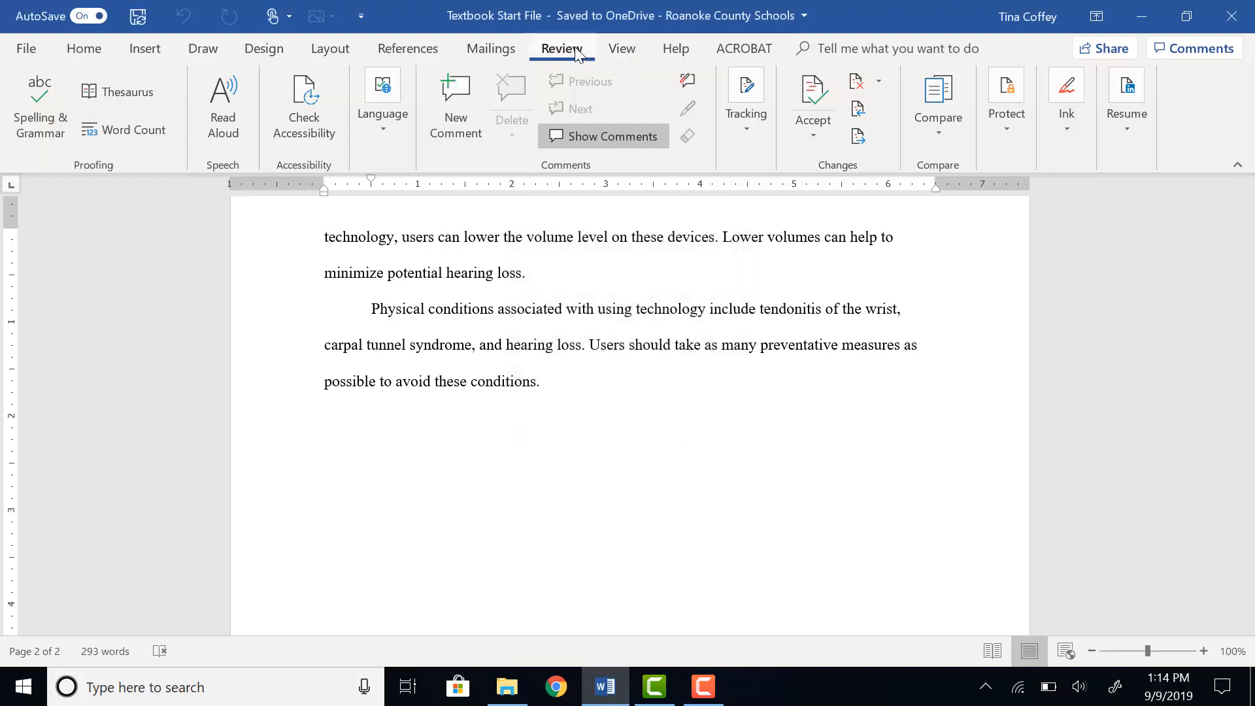
left_click(128, 134)
left_click(714, 221)
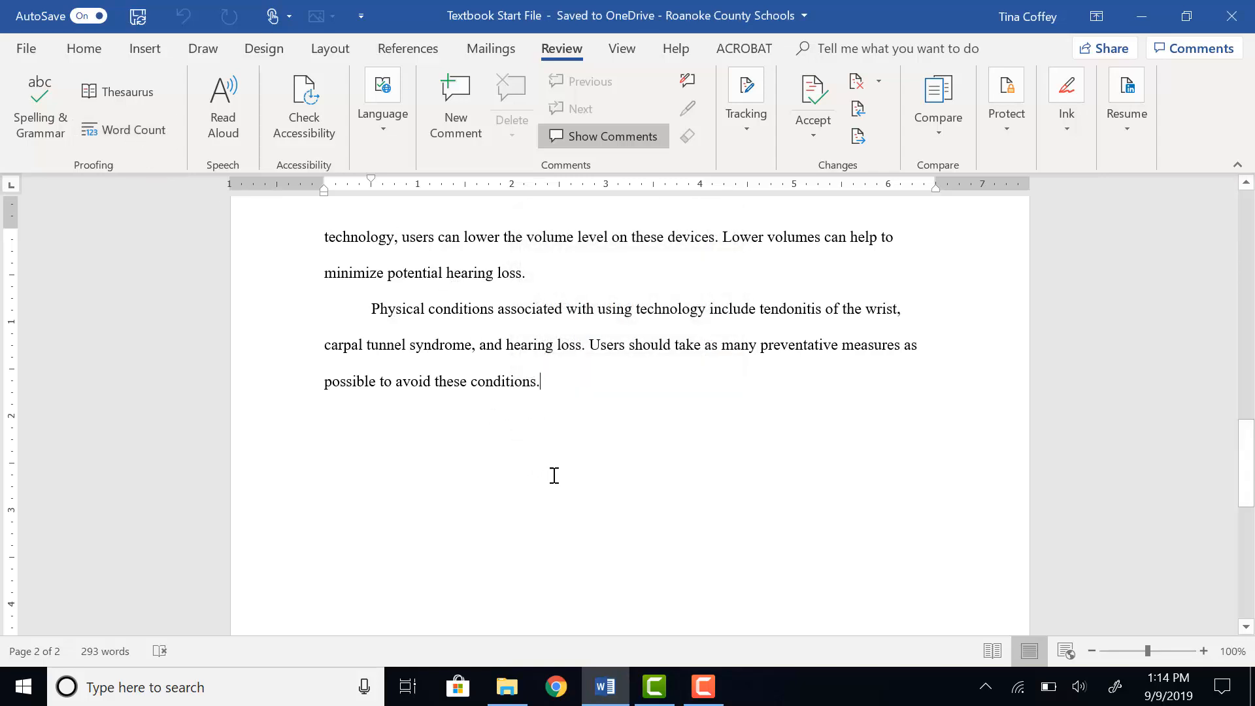
Insert a citation placeholder before the period after "potential hearing loss", with the source author's last name as its tag.
scroll(433, 473, "up", 3)
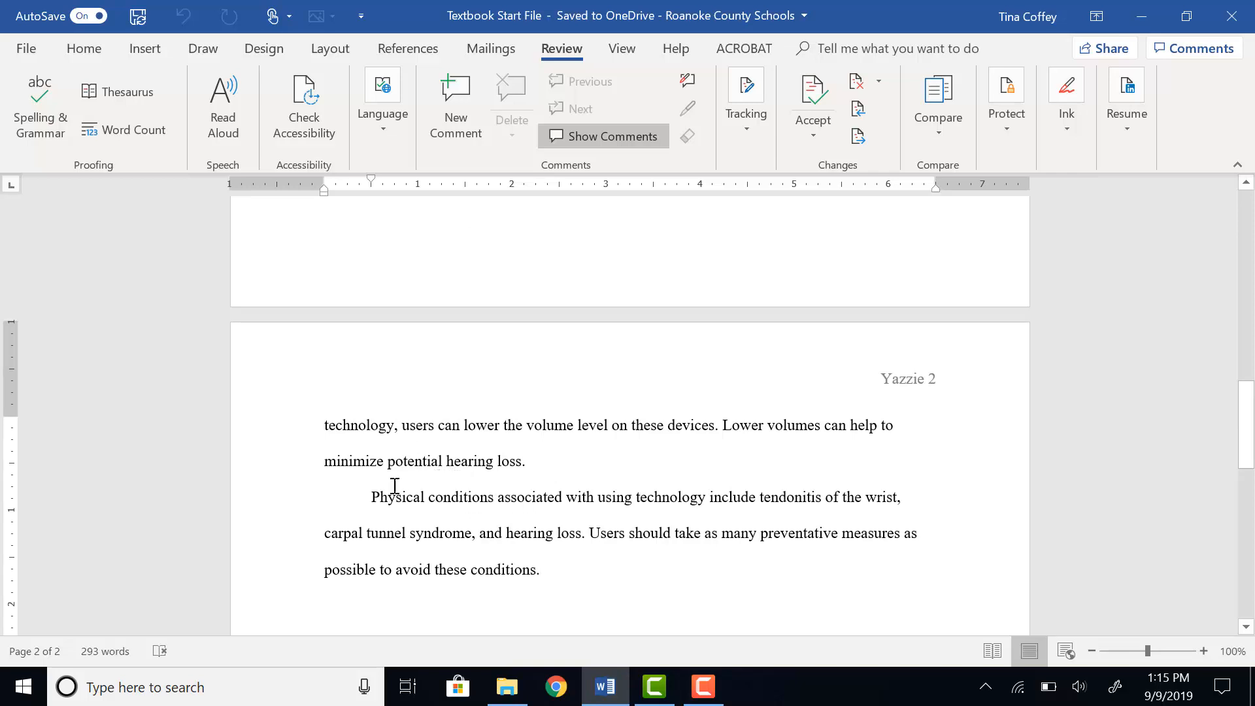
left_click(521, 461)
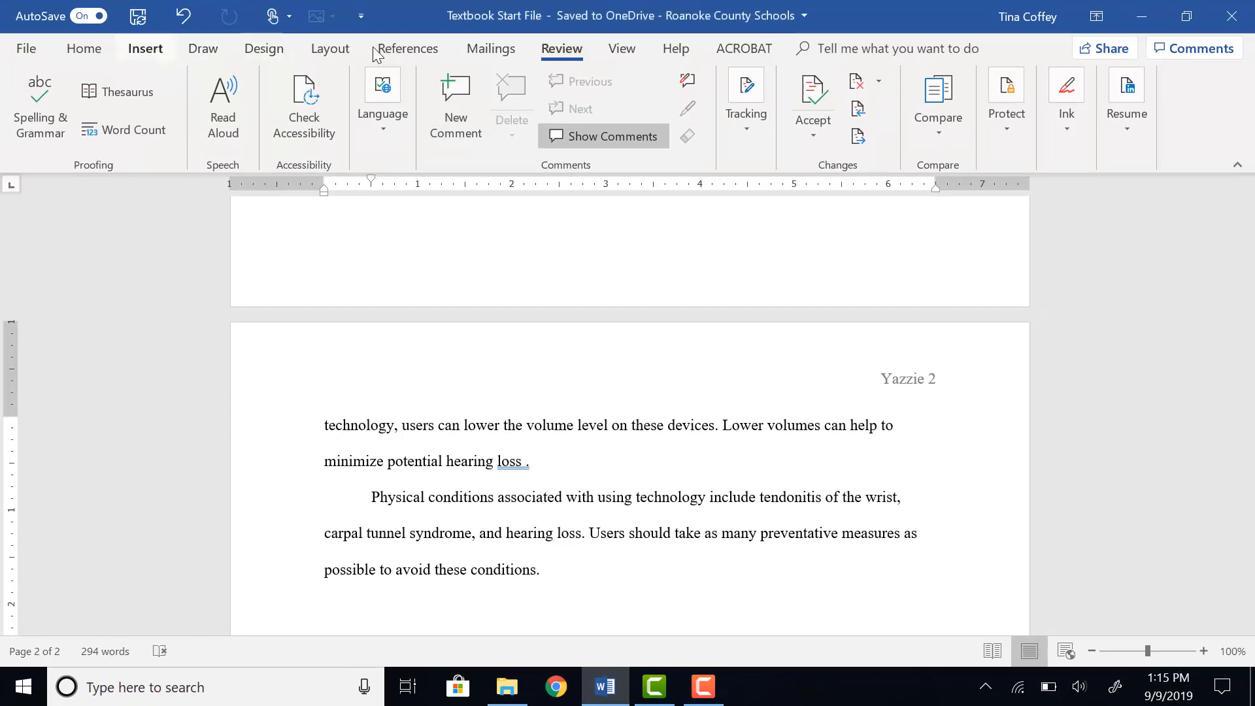
left_click(420, 53)
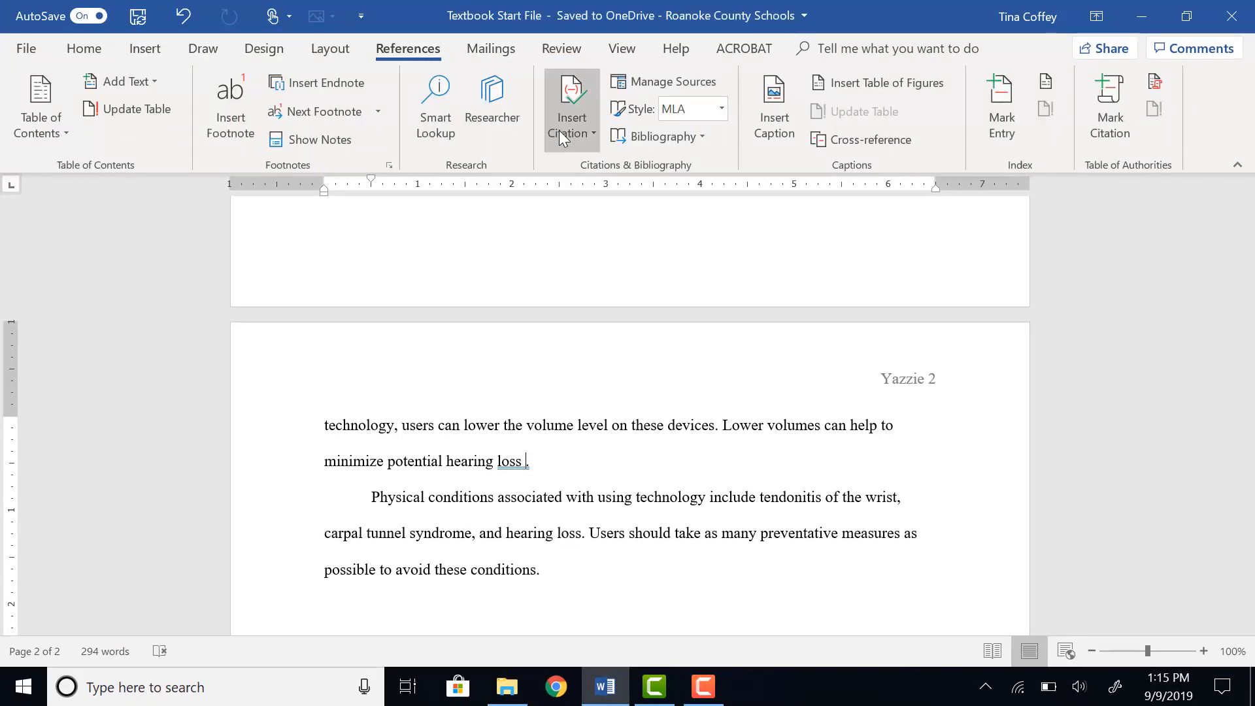
left_click(562, 128)
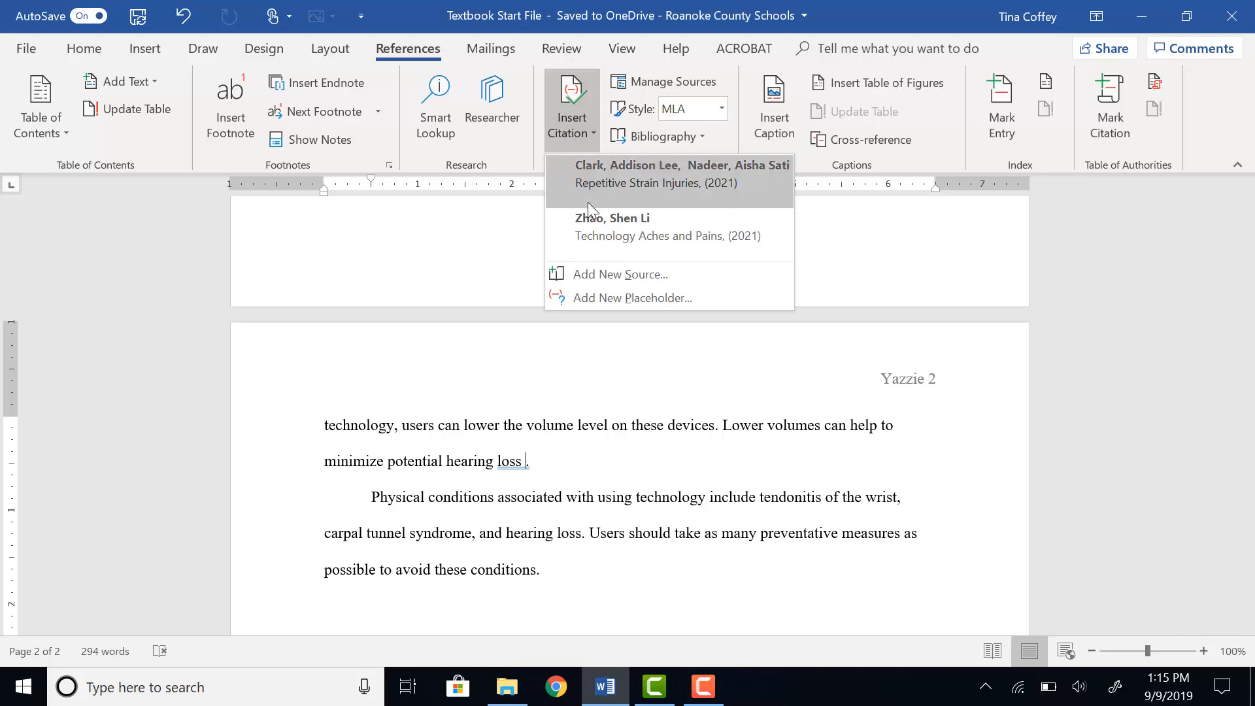
left_click(621, 298)
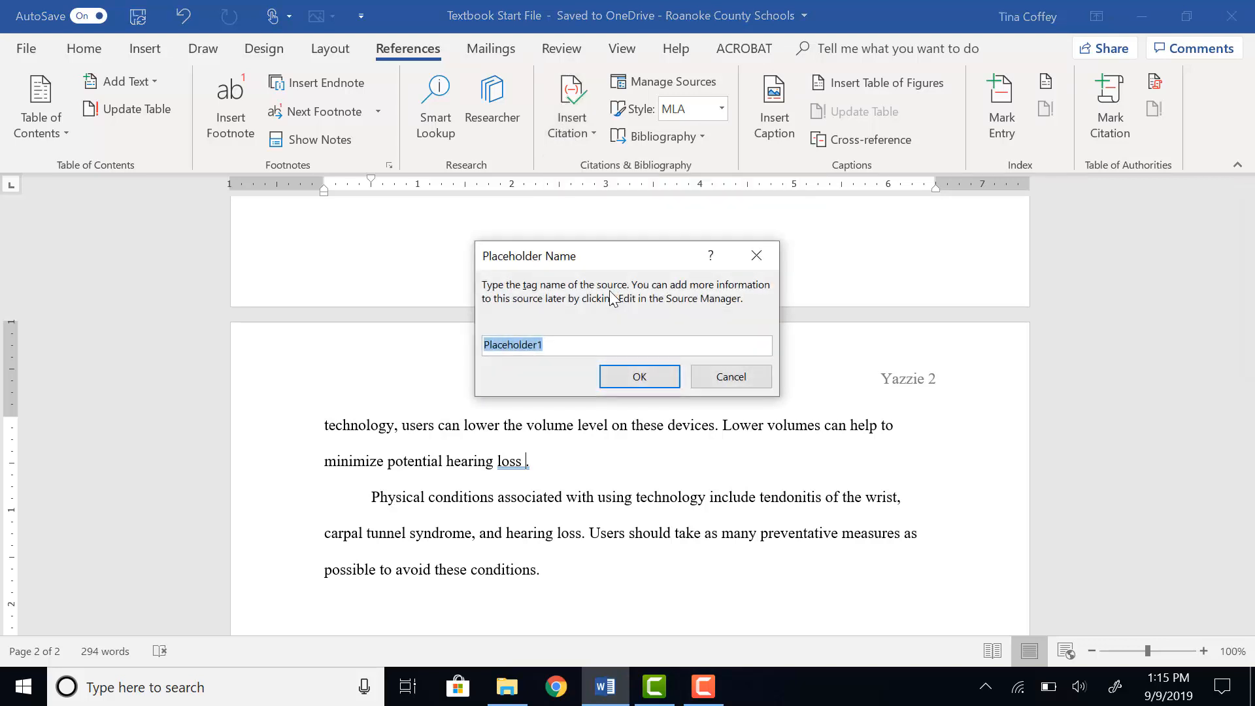
type("Sanchez")
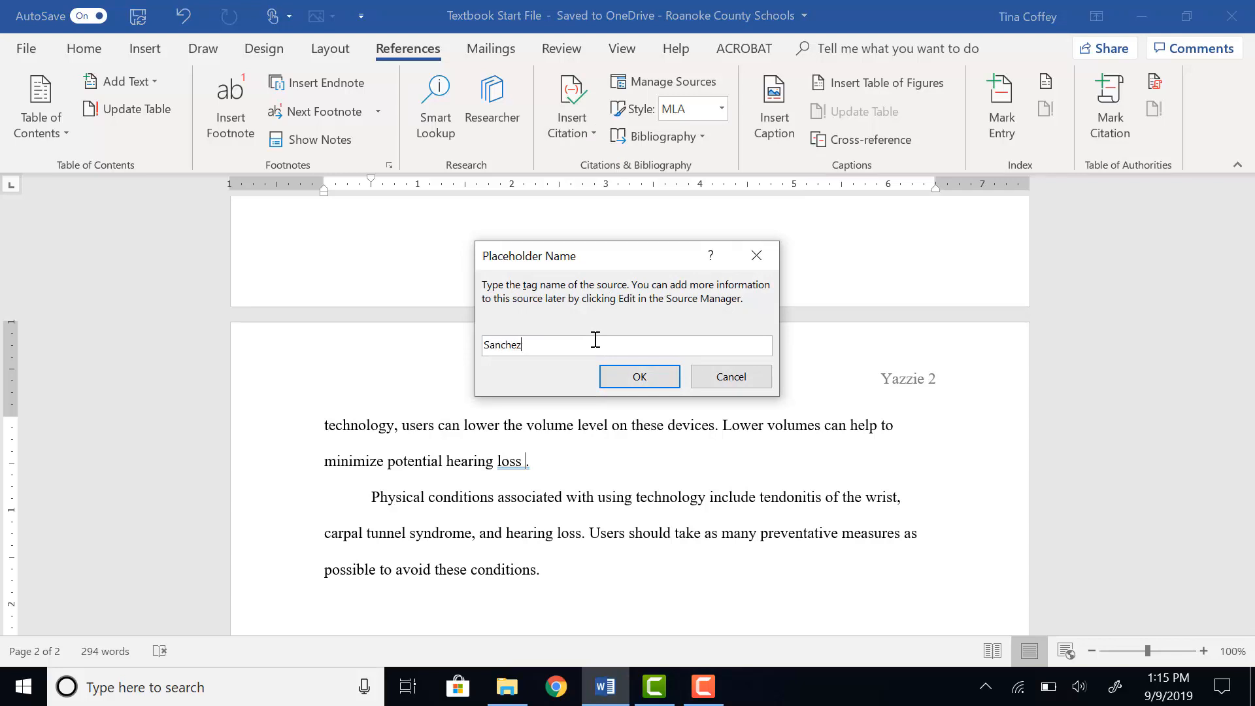
left_click(637, 378)
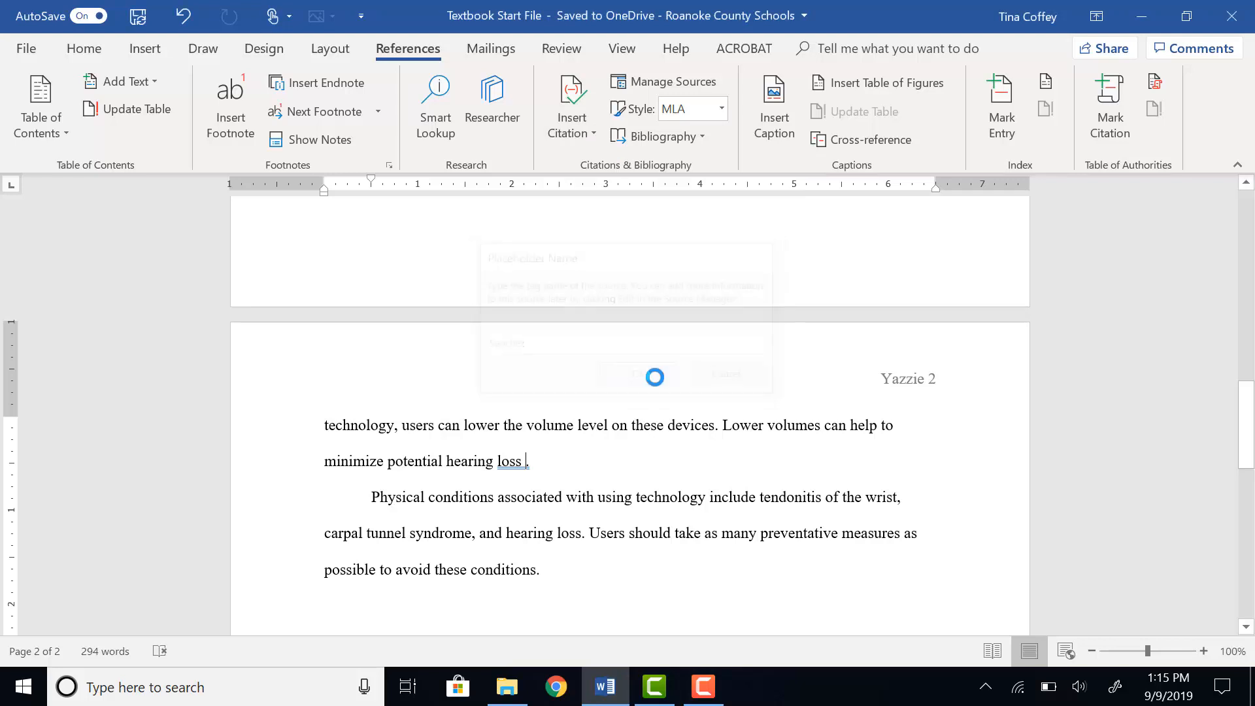
Edit the source behind the new placeholder after "hearing loss" and set its source type to Web site.
scroll(722, 381, "up", 4)
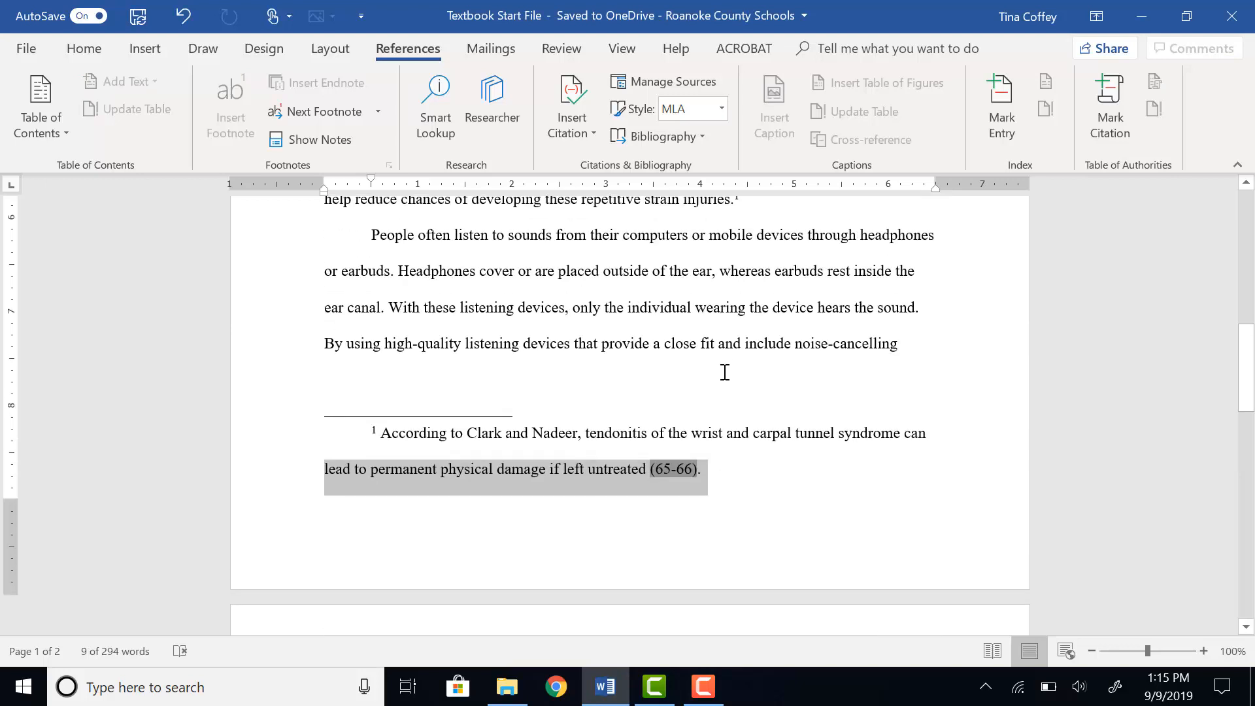
scroll(726, 359, "down", 4)
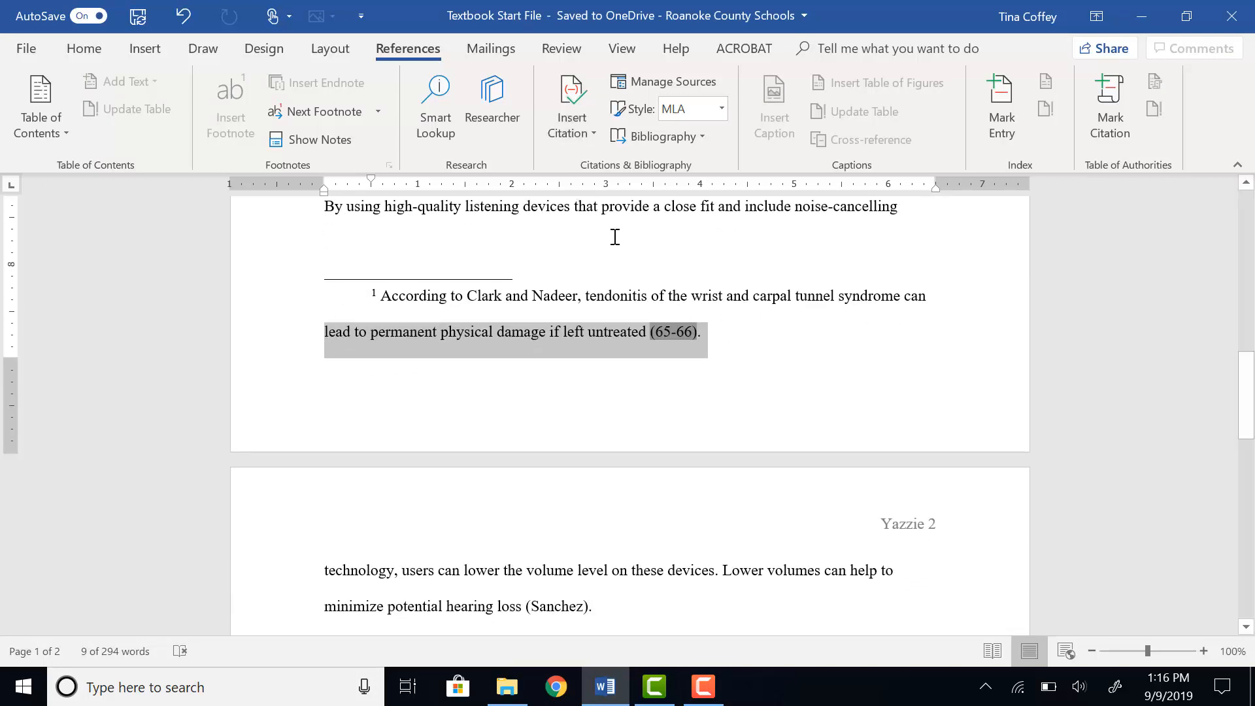
left_click(747, 350)
scroll(748, 342, "down", 3)
left_click(540, 324)
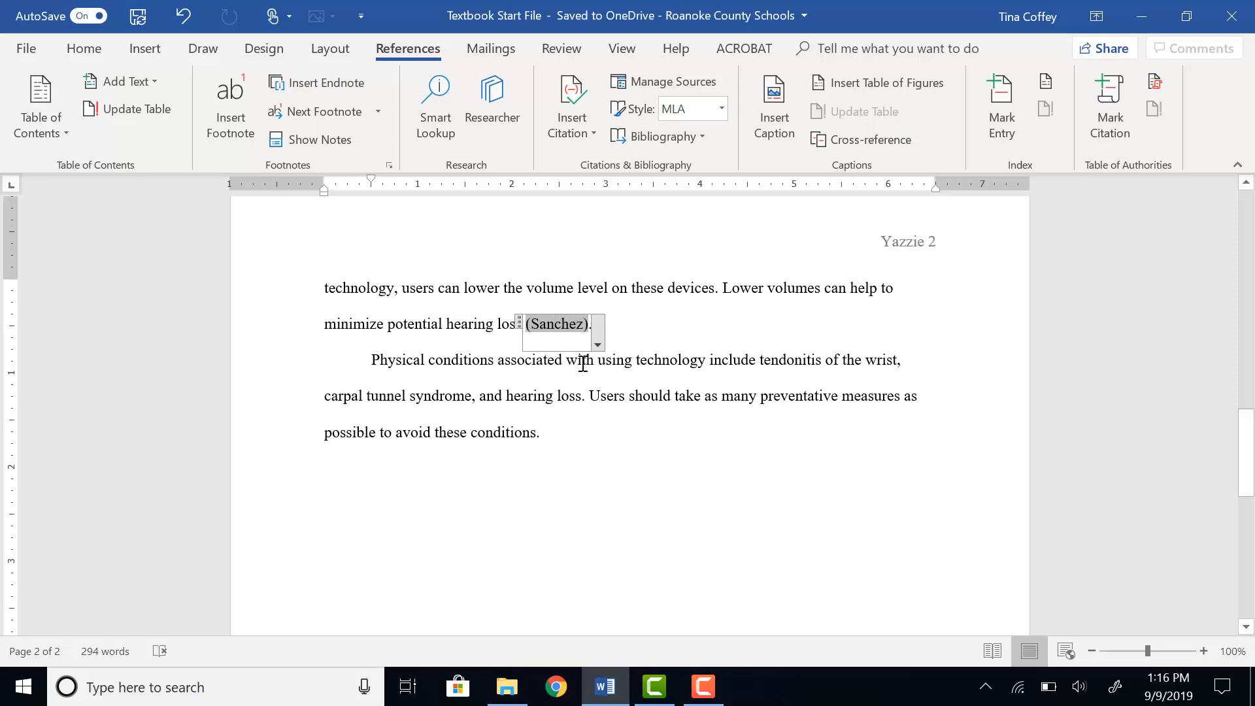
left_click(598, 345)
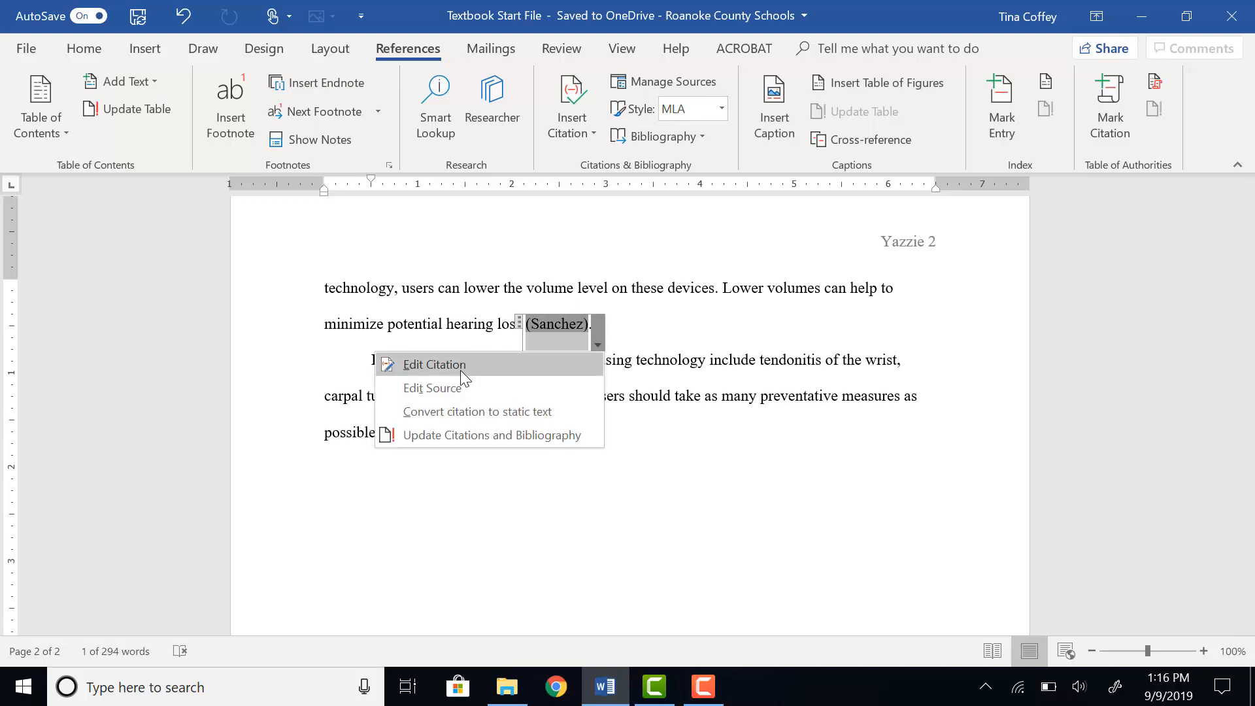
left_click(460, 387)
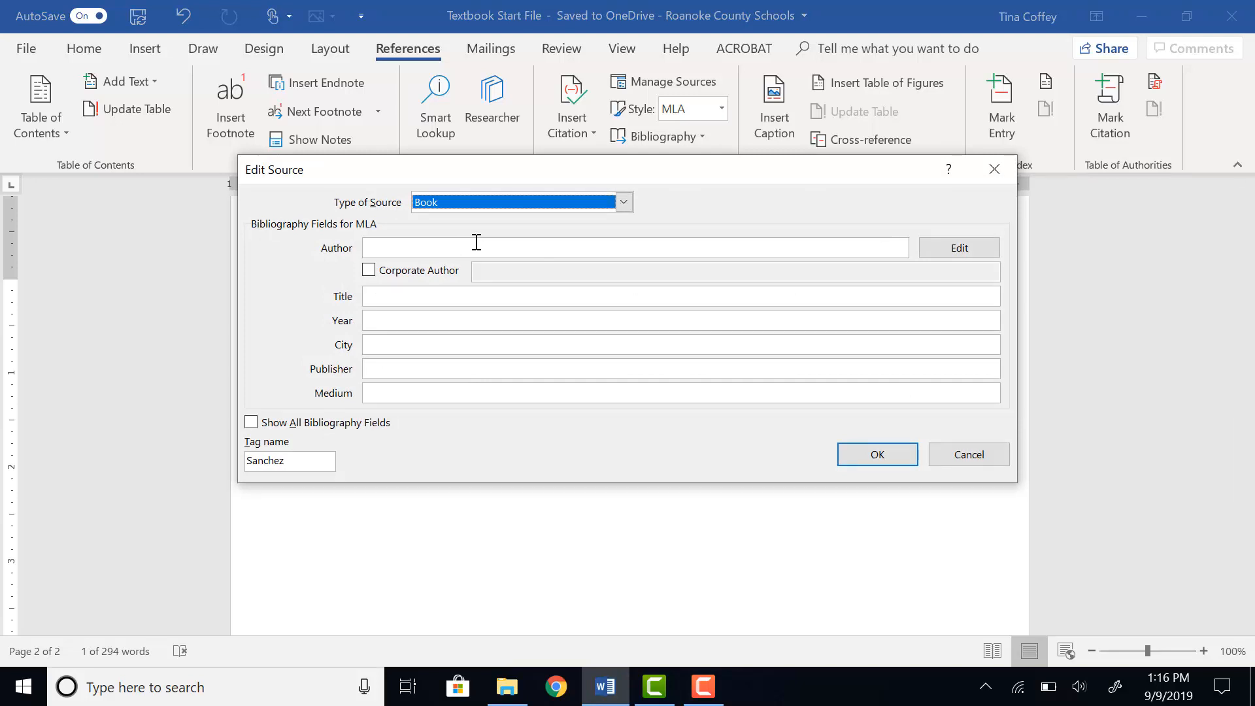
left_click(476, 203)
scroll(474, 274, "down", 1)
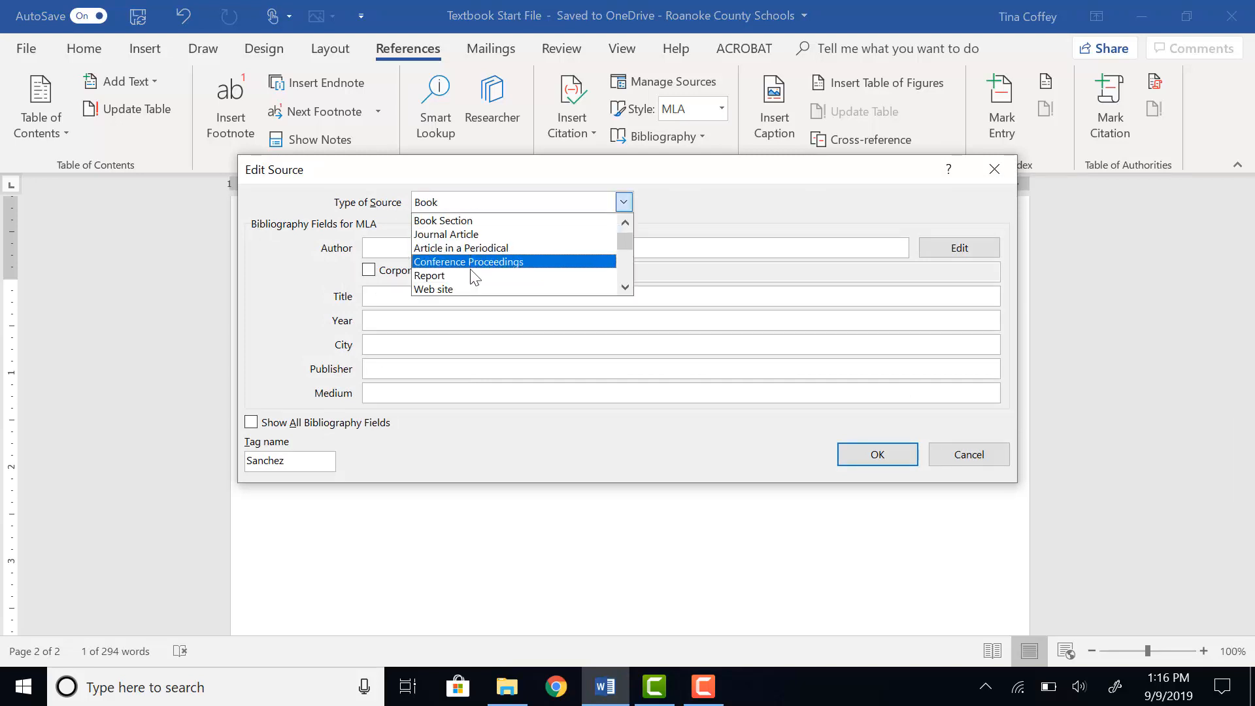
left_click(447, 264)
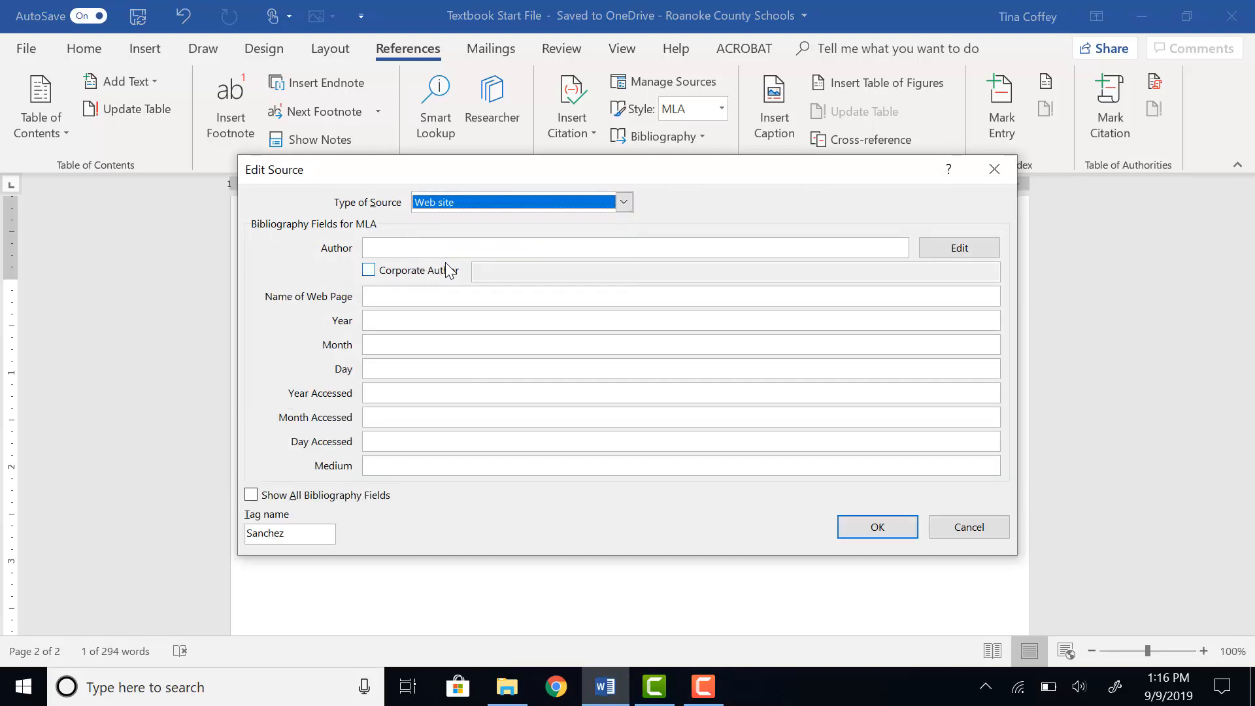
Enter the author's full name, last name first, and the web page name Technology and Your Hearing.
left_click(391, 247)
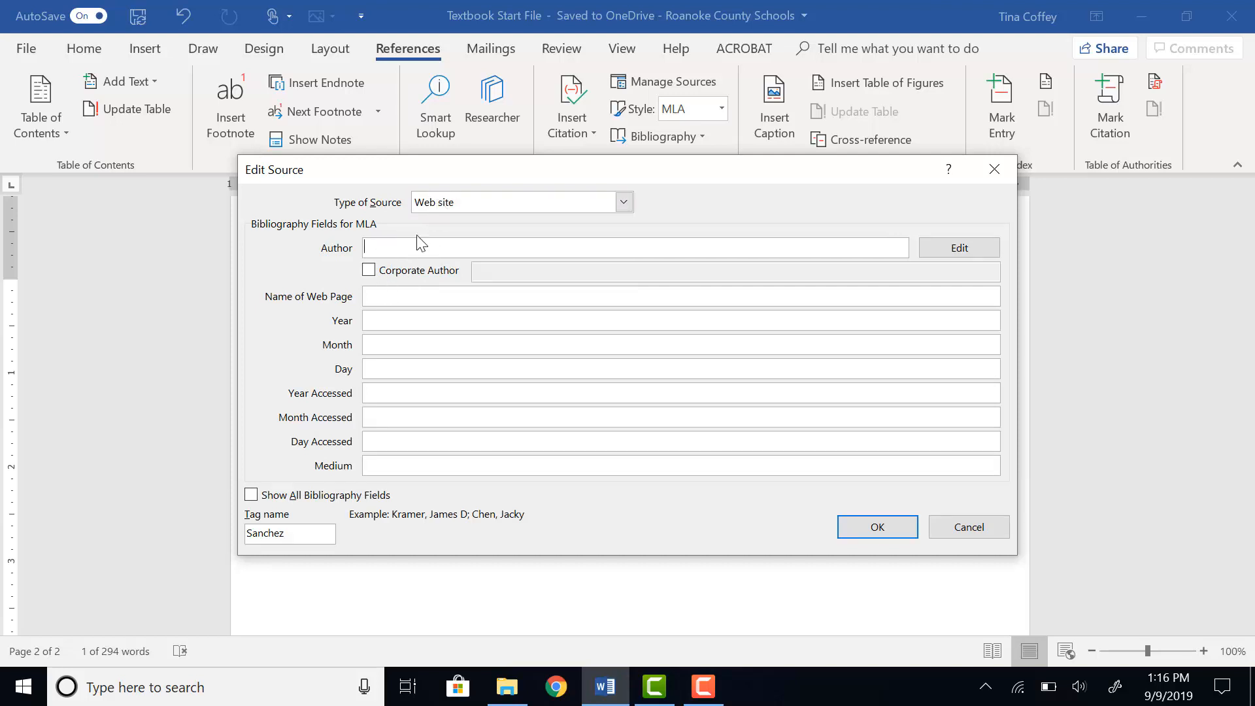
left_click(415, 245)
type("Sanchez, Jorge Mario")
key("Tab")
key("Tab")
key("Tab")
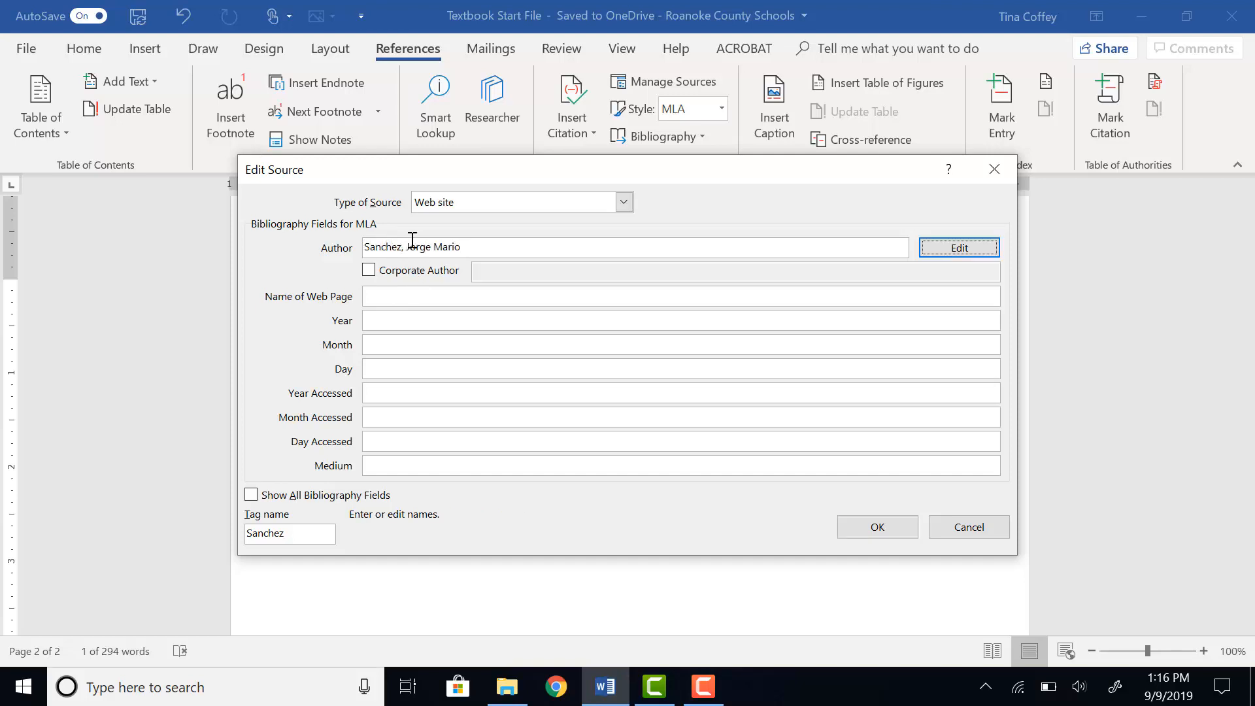
type("Technology and Your Hearing")
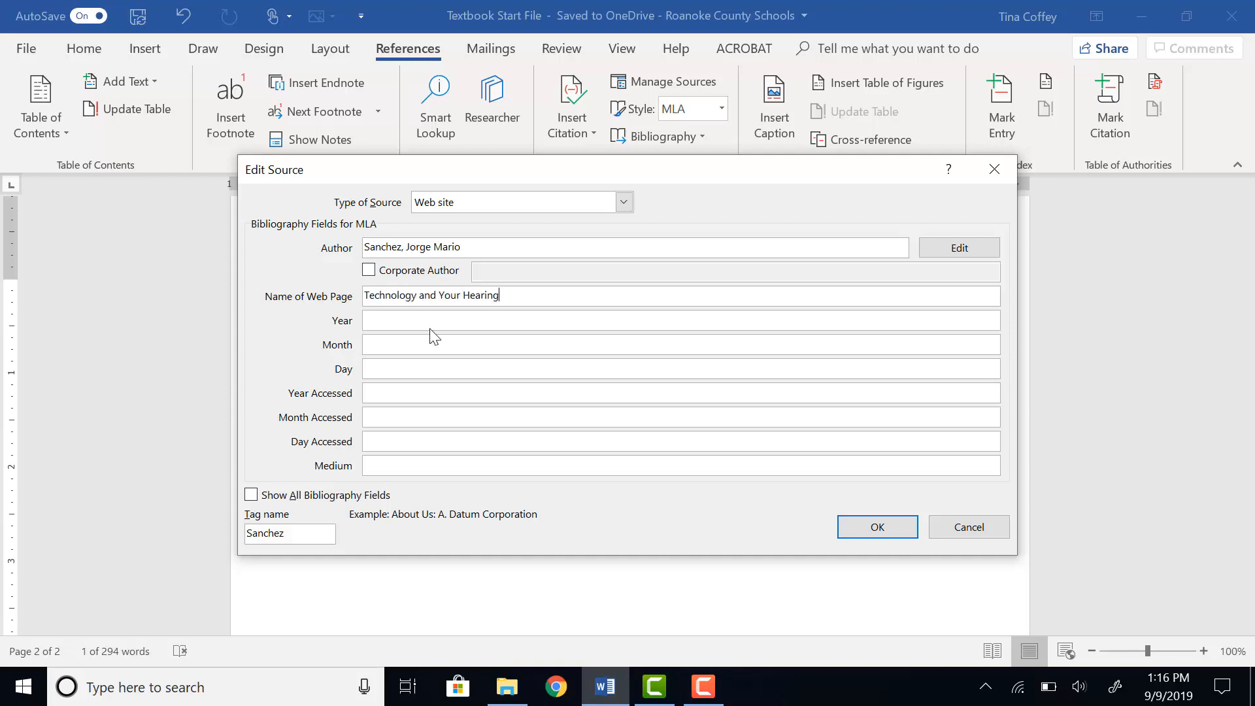
Complete the web source with year 2021, month Oct., day 1 and medium Web, and save it.
left_click(417, 321)
type("2021")
left_click(410, 345)
type("Oct.")
key("Tab")
type("1")
key("Tab")
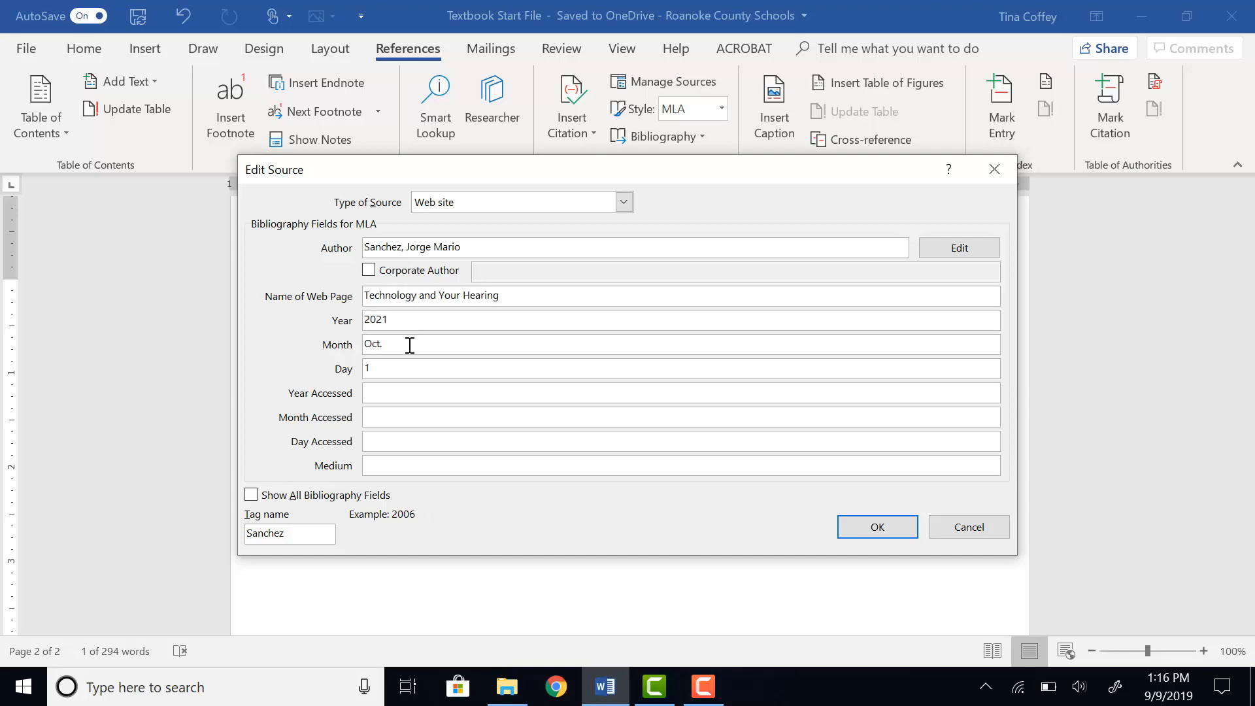
left_click(410, 465)
type("Web")
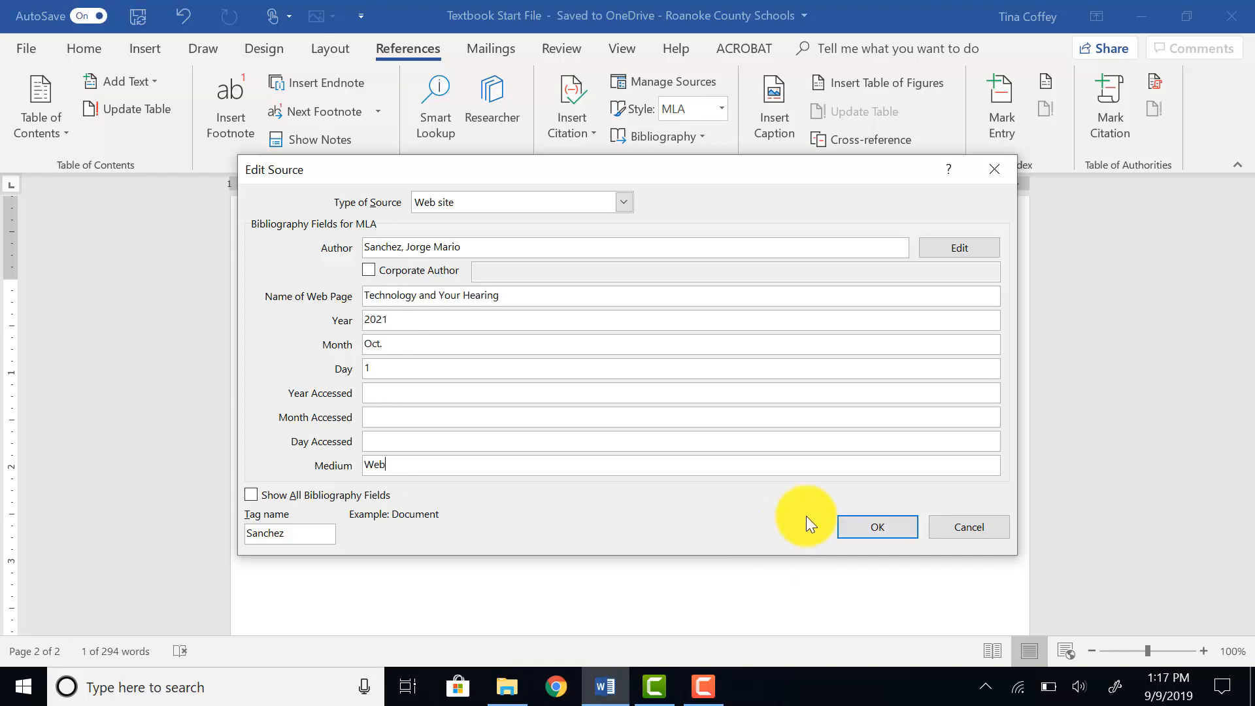
left_click(856, 532)
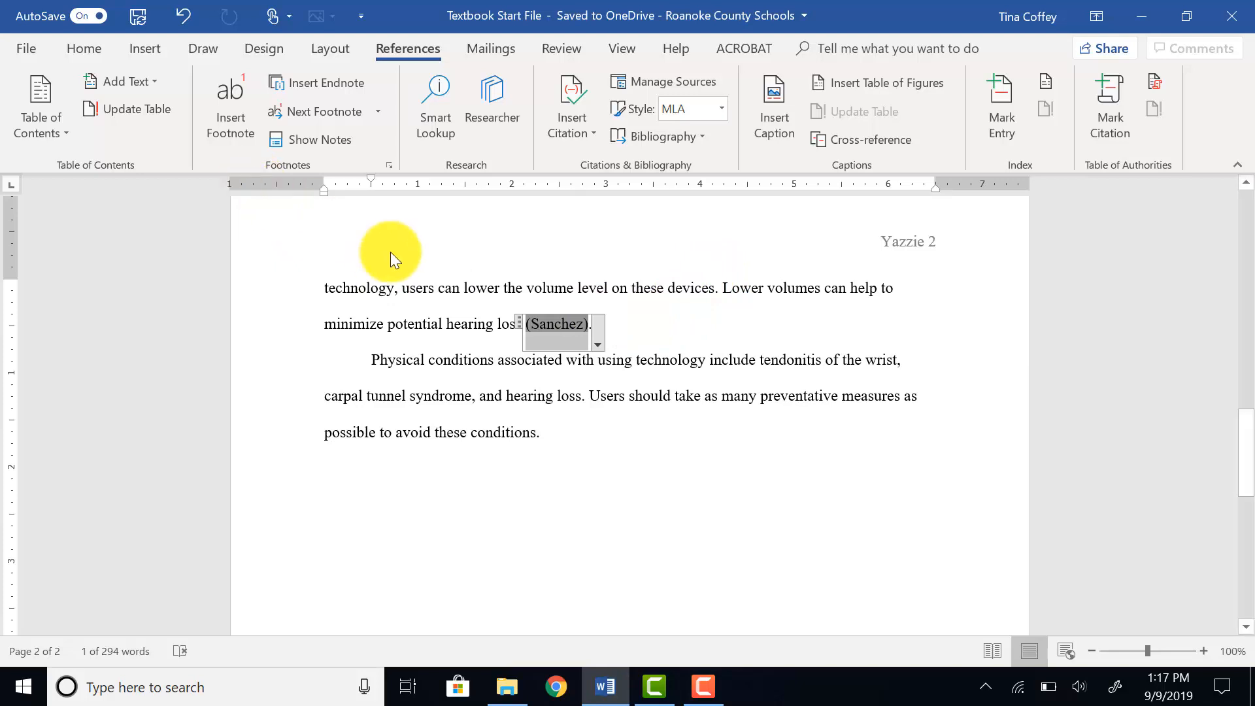
Insert a page break after the closing paragraph ending in "possible to avoid these conditions.".
left_click(562, 431)
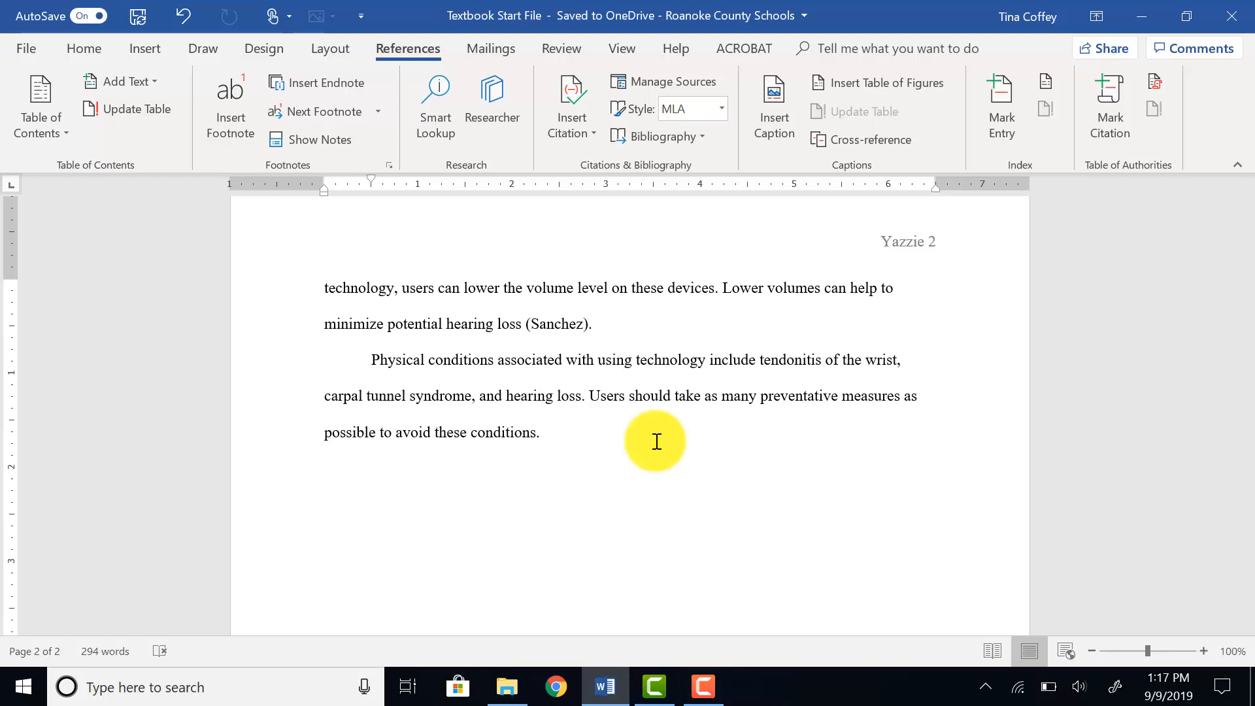
scroll(657, 442, "down", 5)
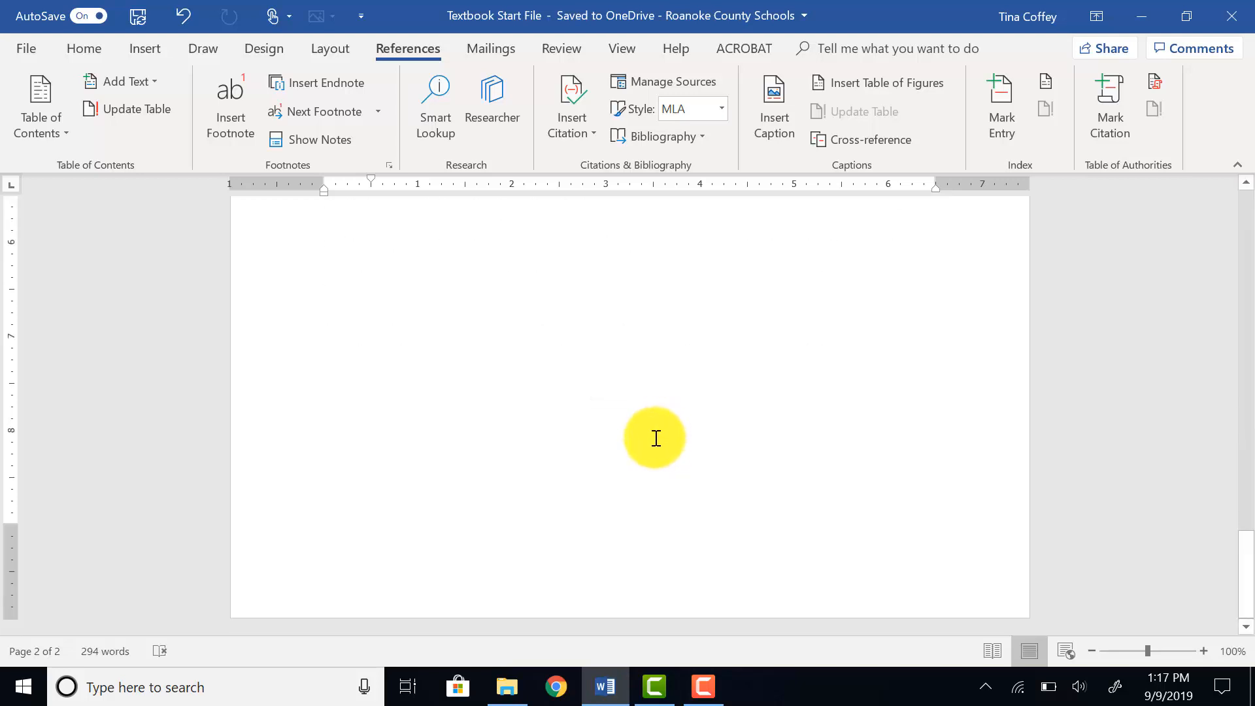
scroll(653, 438, "up", 10)
scroll(639, 516, "down", 2)
scroll(636, 515, "up", 2)
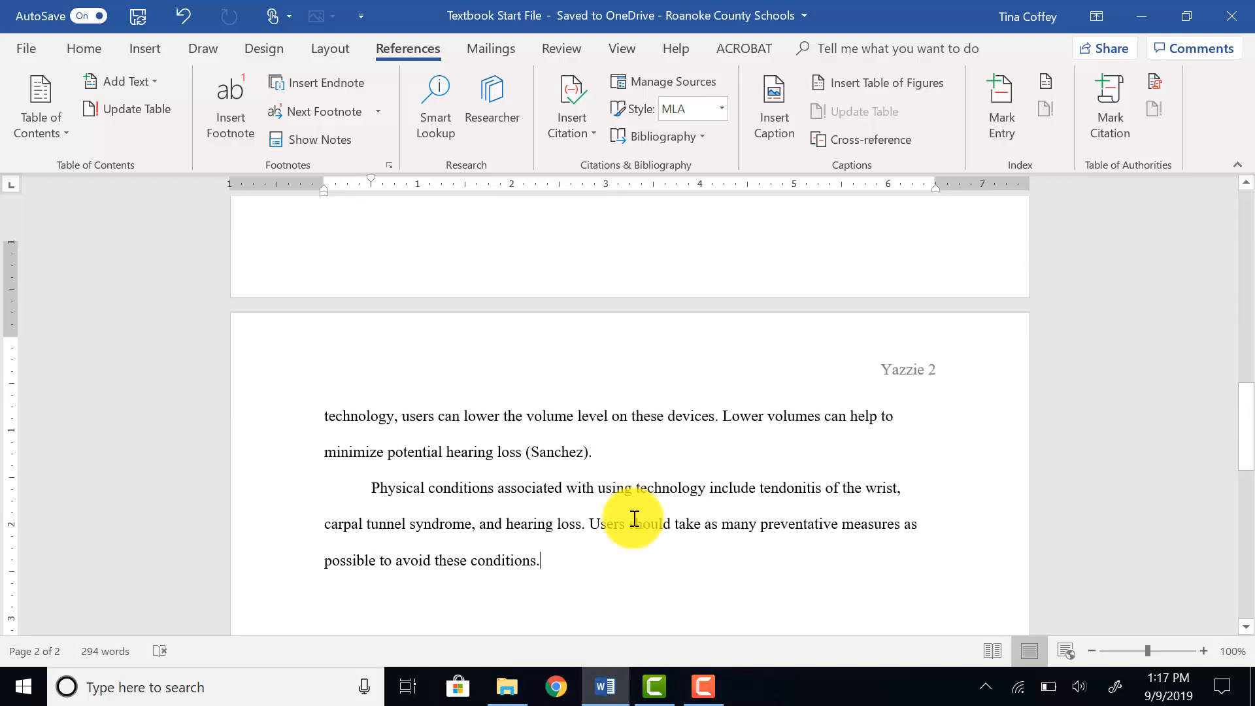
scroll(634, 518, "down", 2)
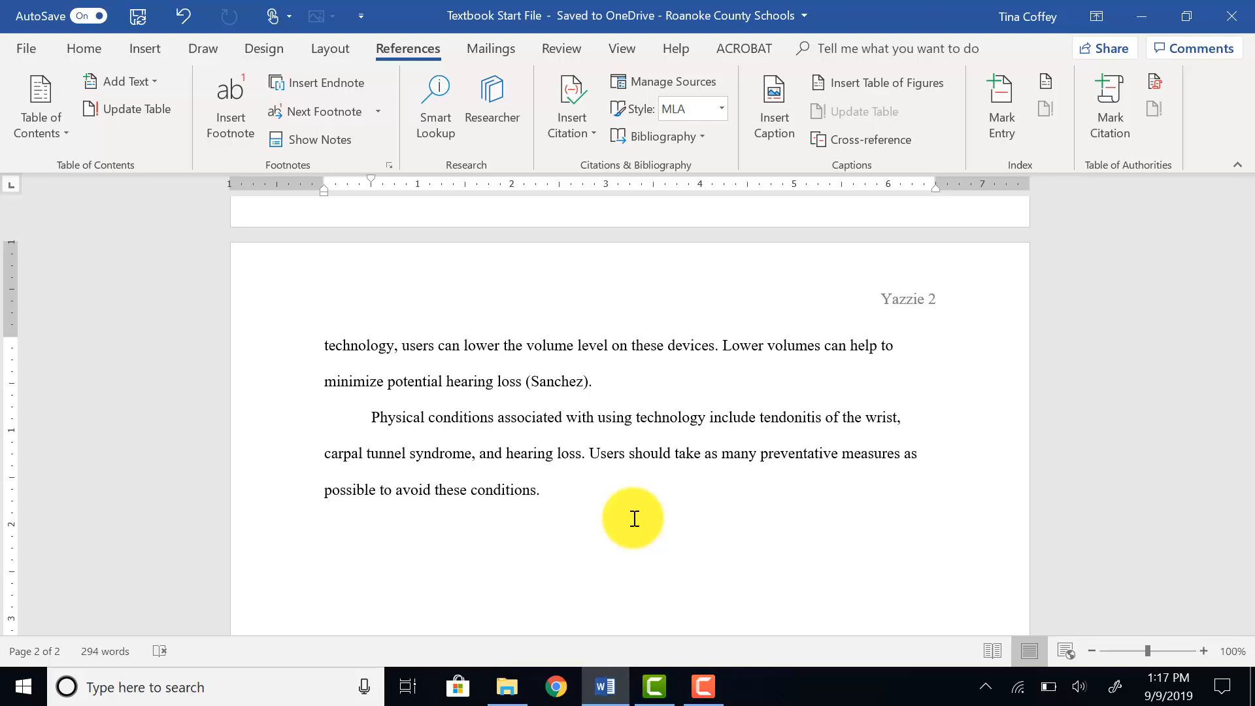
left_click(146, 52)
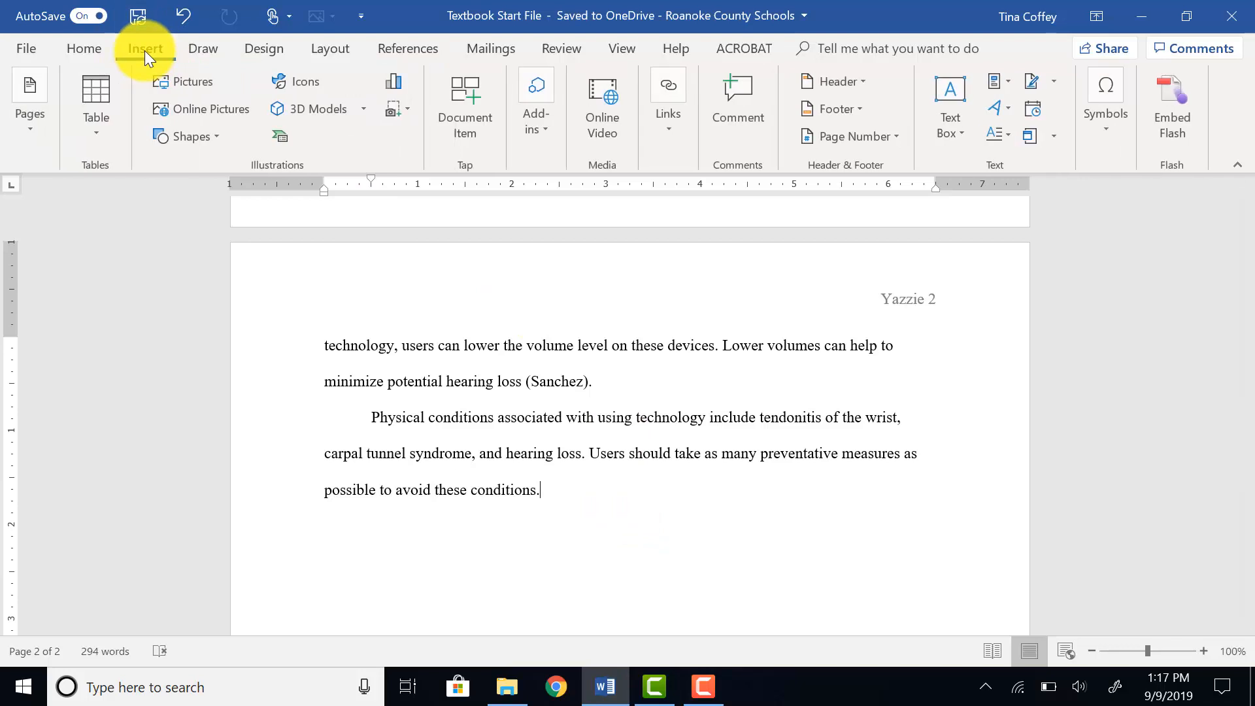
left_click(38, 121)
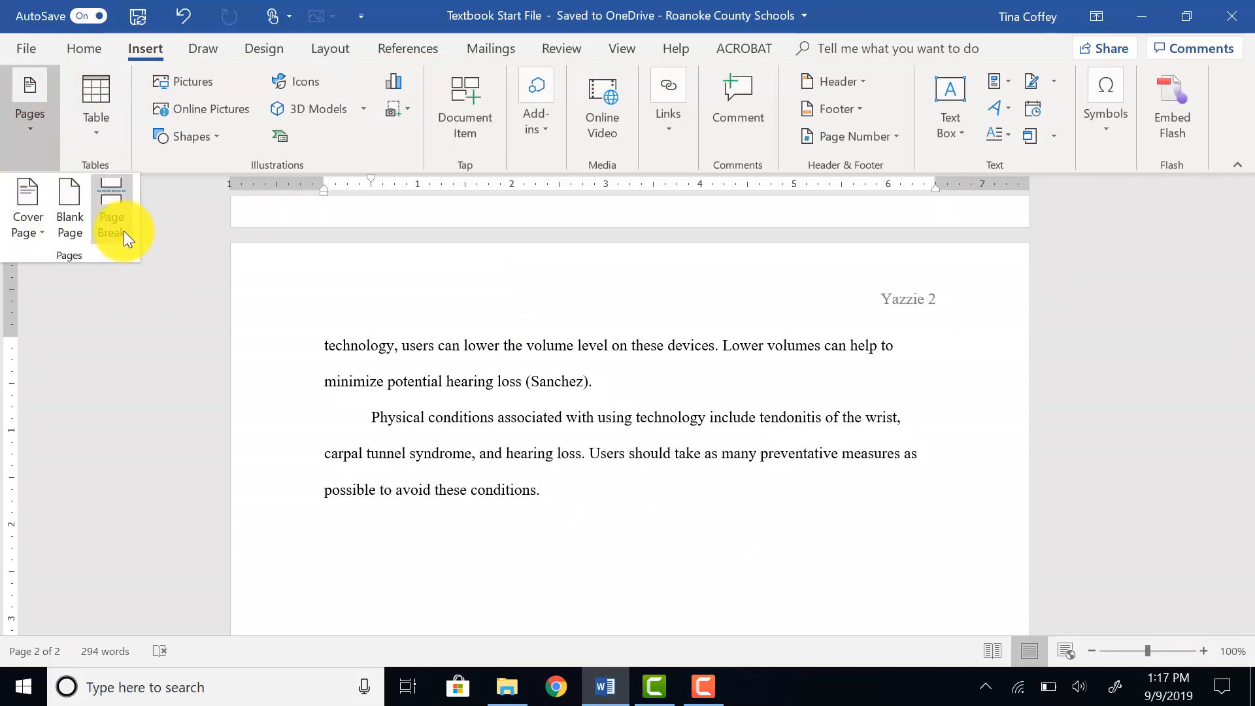
left_click(90, 219)
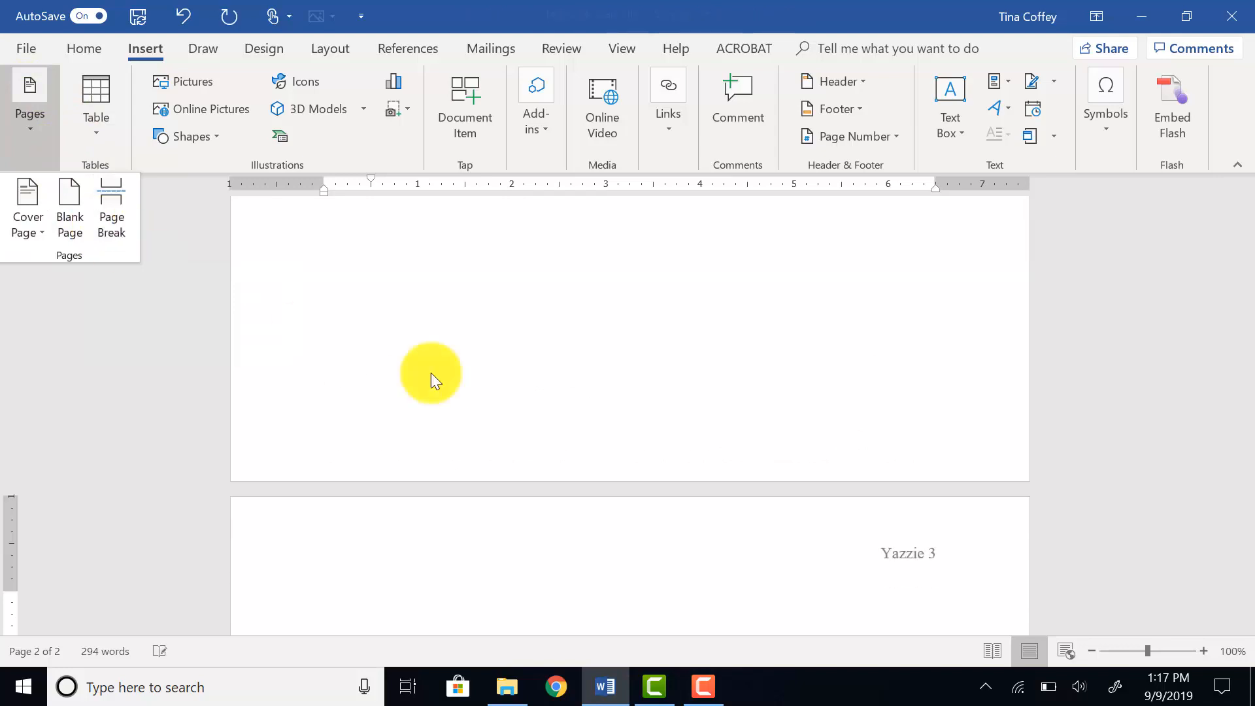
scroll(527, 399, "down", 3)
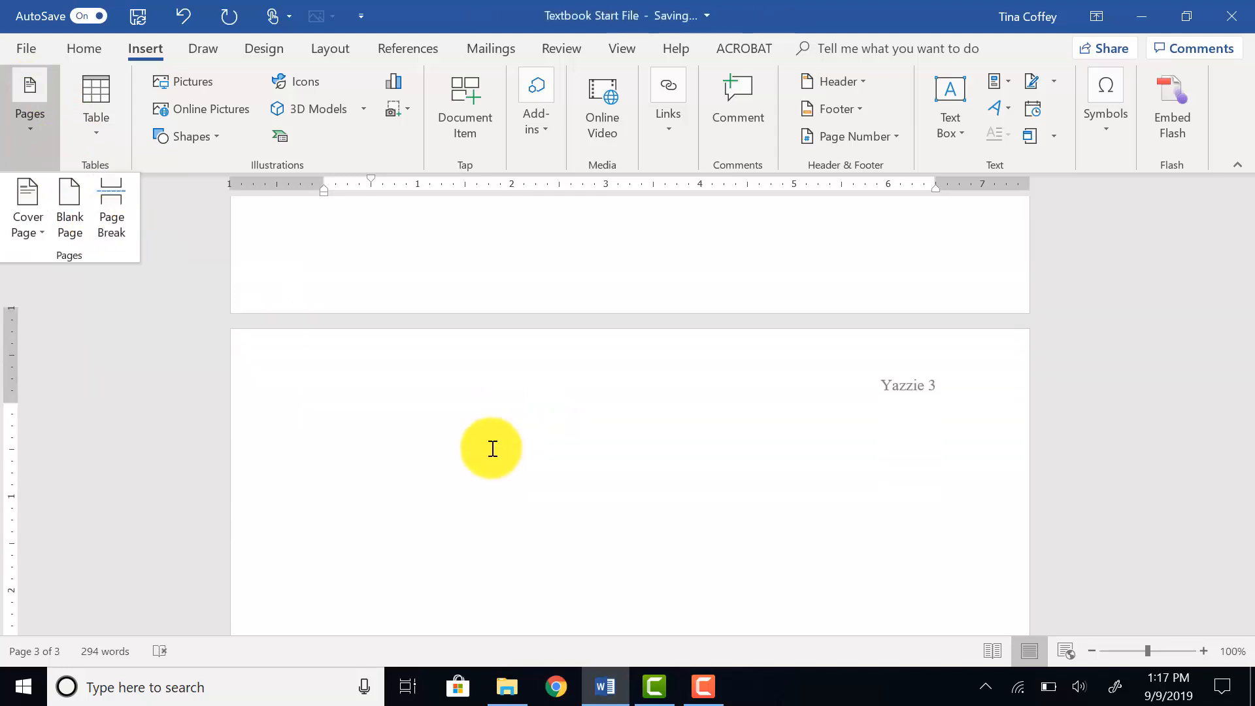
Apply the Normal style to the empty first line of the new third page.
left_click(394, 366)
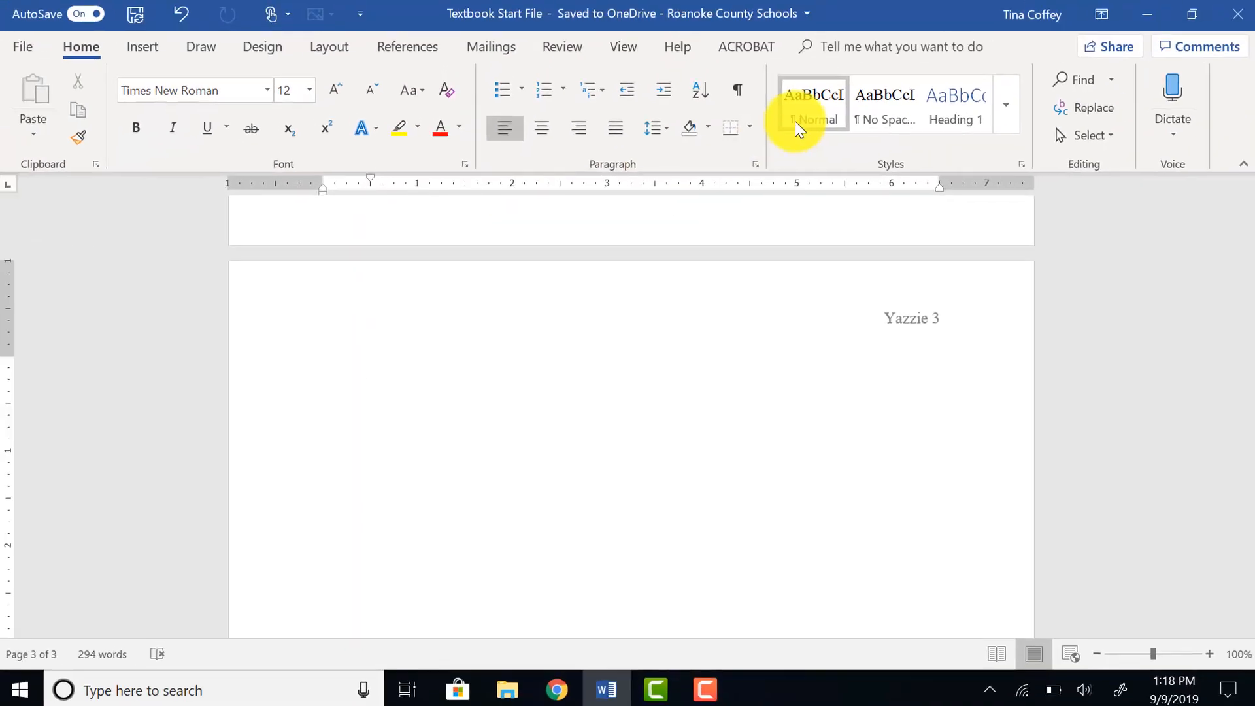
left_click(804, 116)
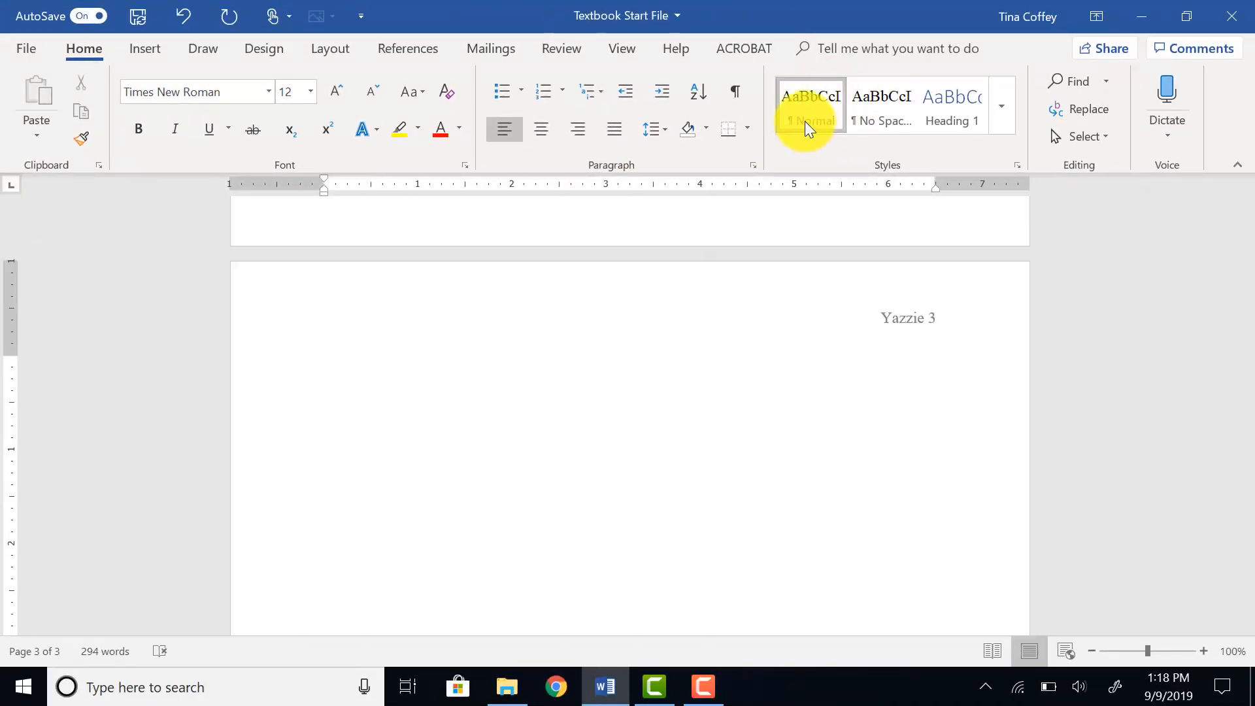
left_click(331, 421)
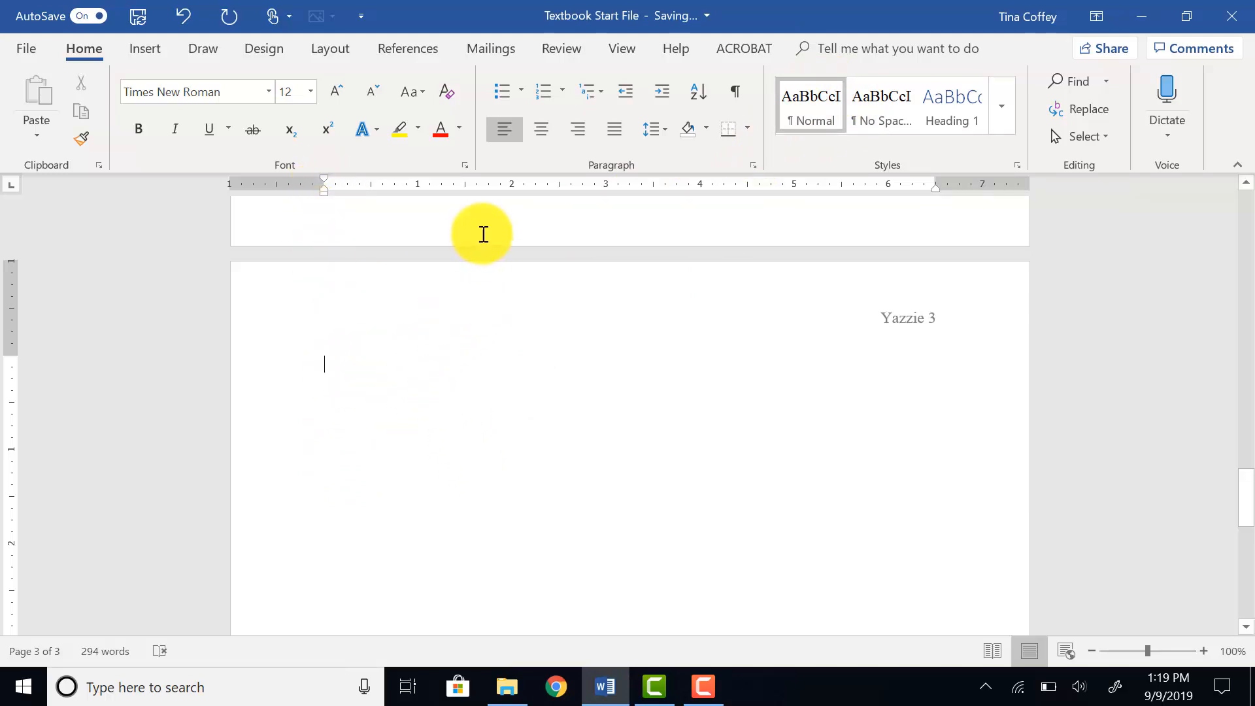
Add the centered title Works Cited on the new page and start a left-aligned line below it.
left_click(541, 129)
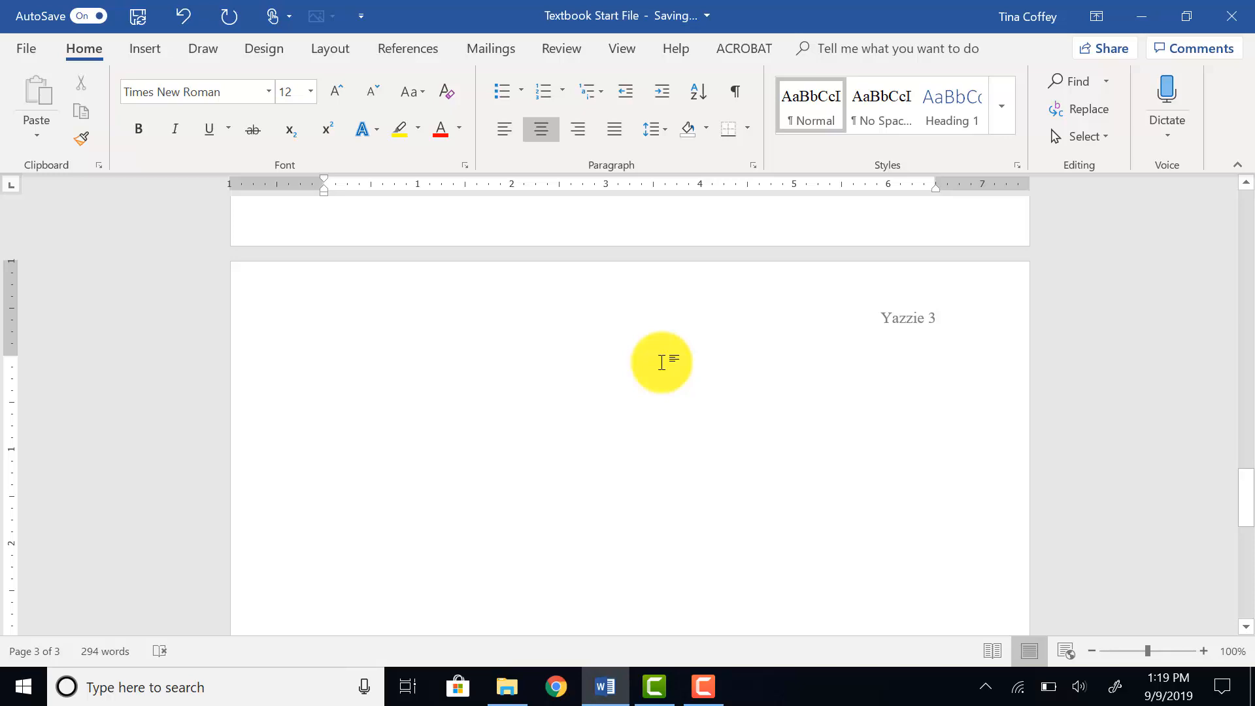
type("Works ")
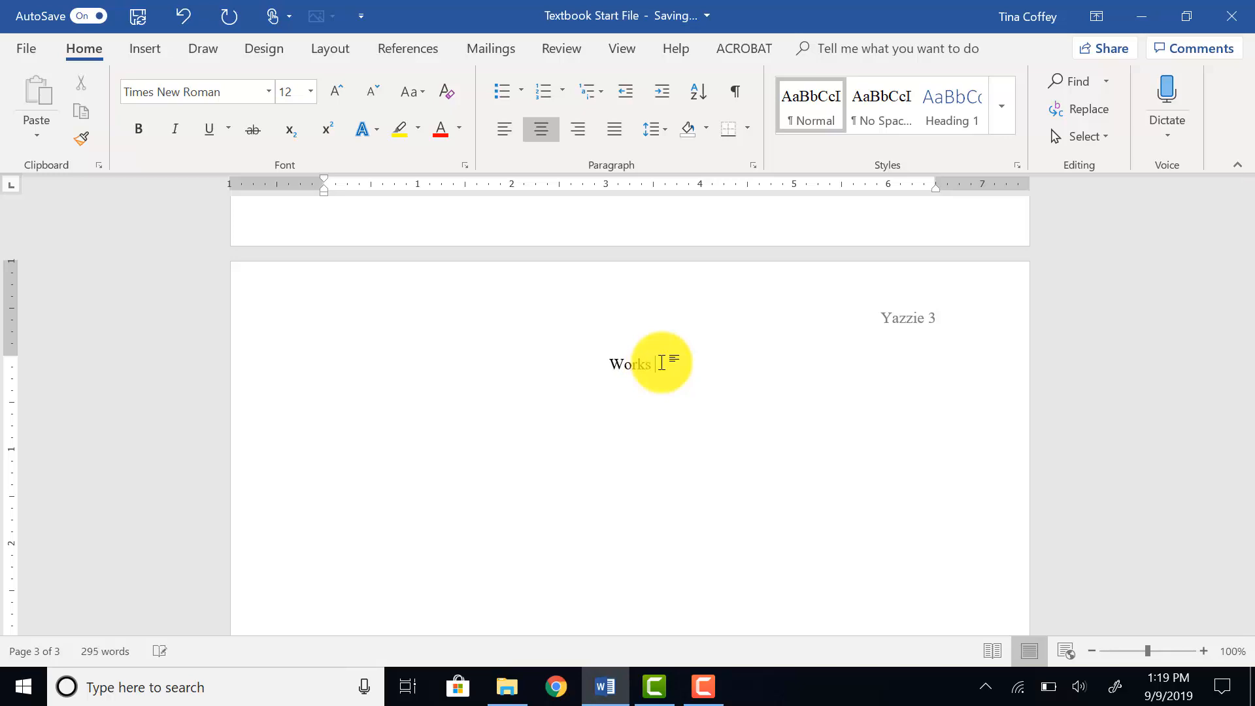
type("Cited")
key("Return")
left_click(508, 131)
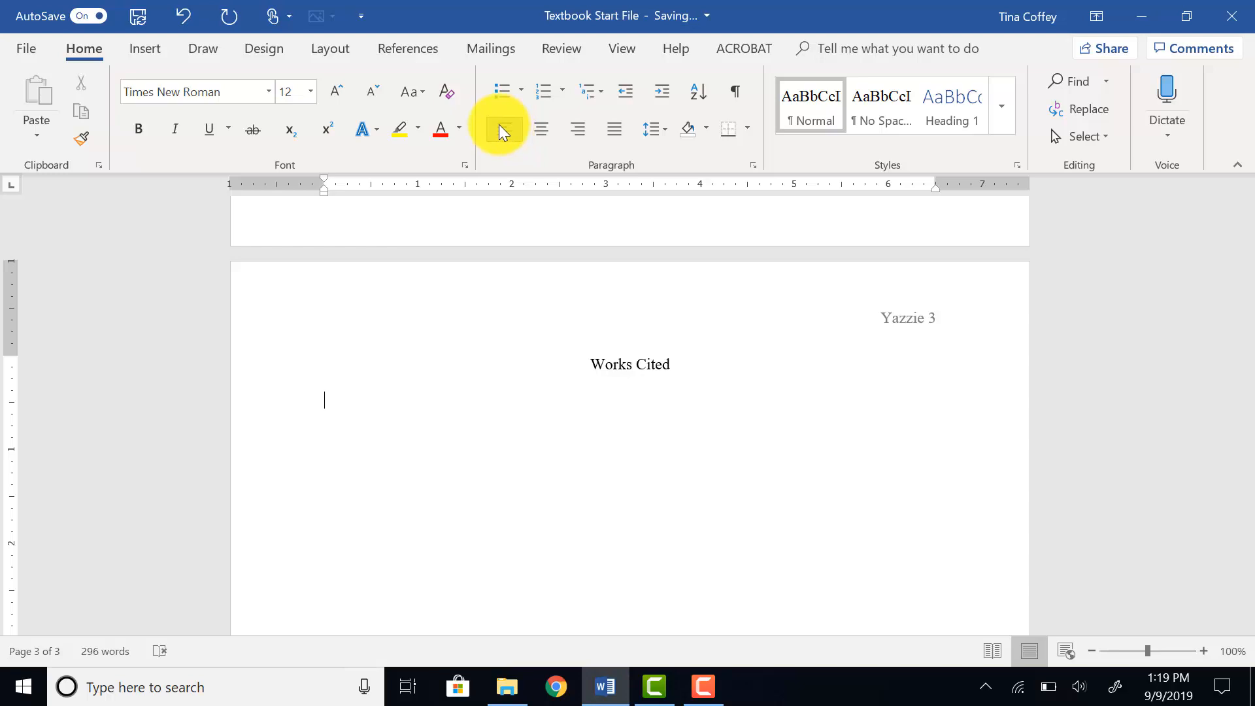
Insert an automatic bibliography without a built-in heading on the line below the Works Cited title.
left_click(388, 49)
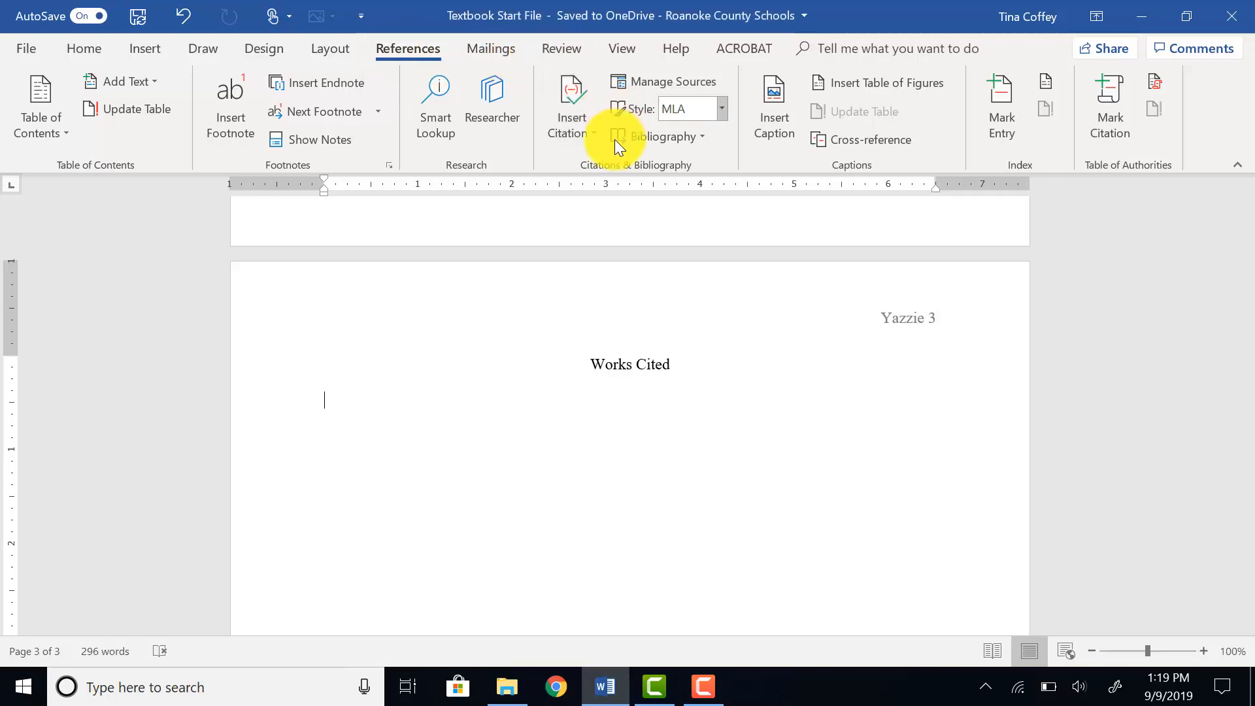
right_click(672, 65)
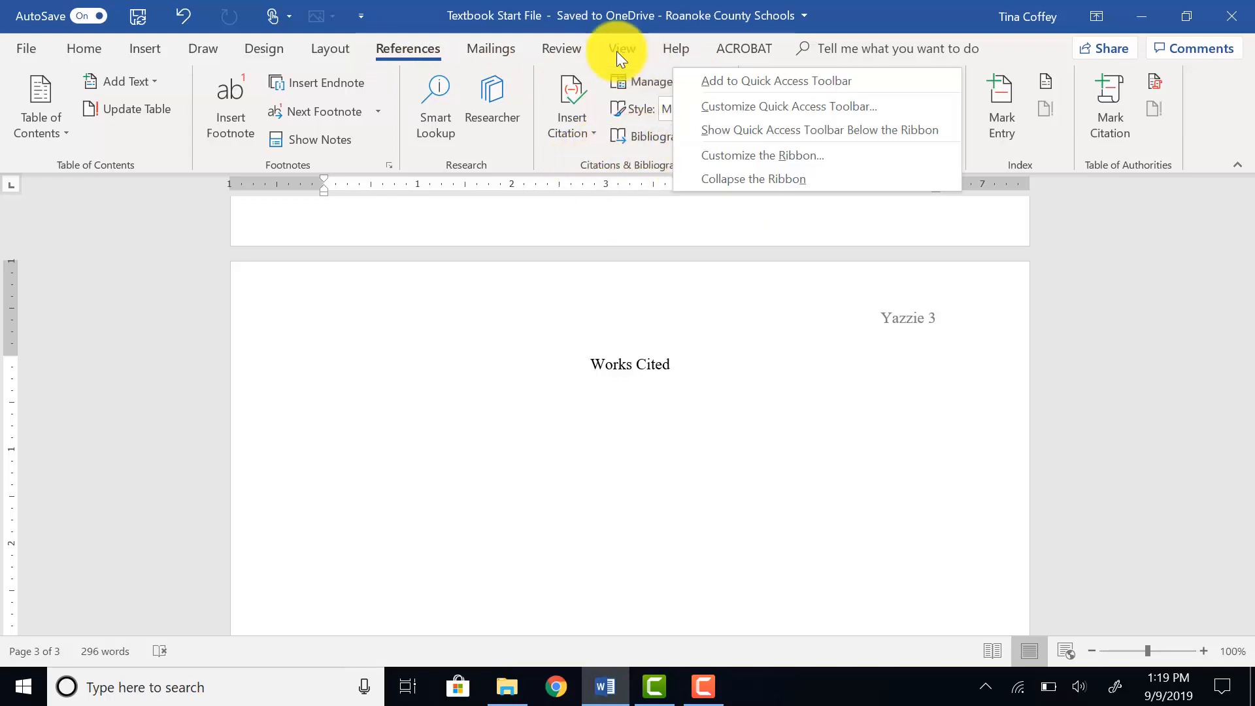
left_click(665, 139)
left_click(696, 136)
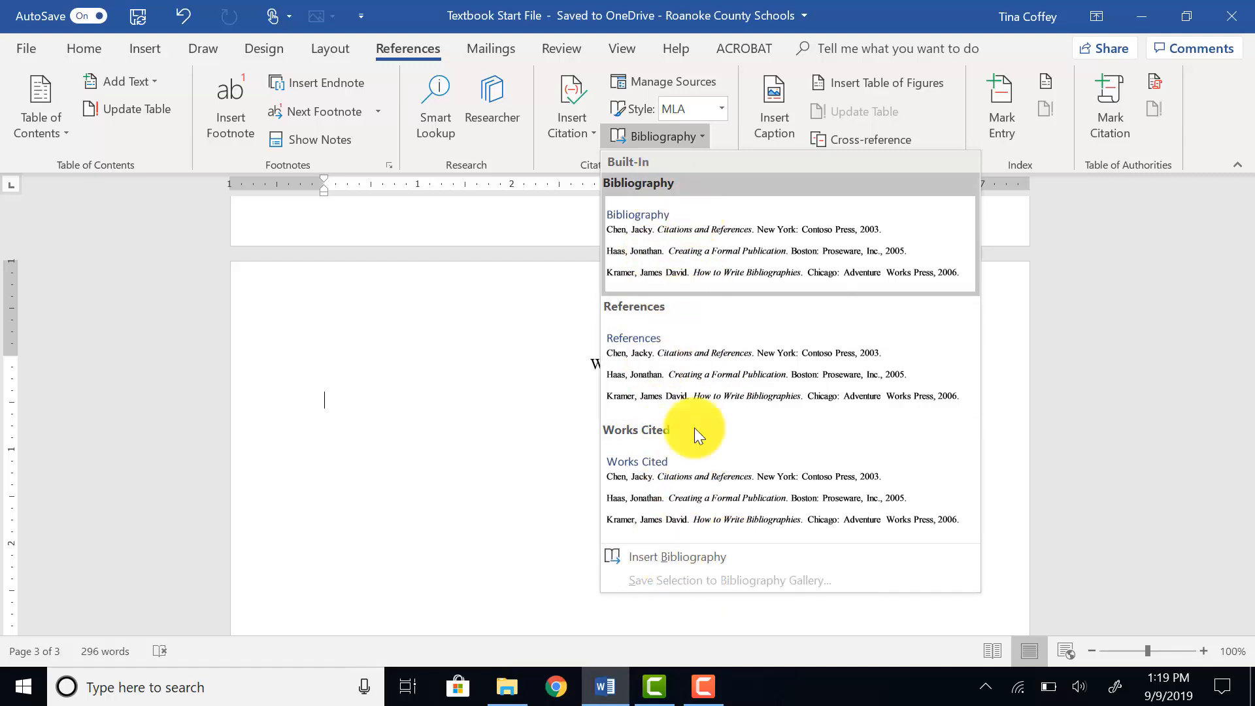
left_click(638, 559)
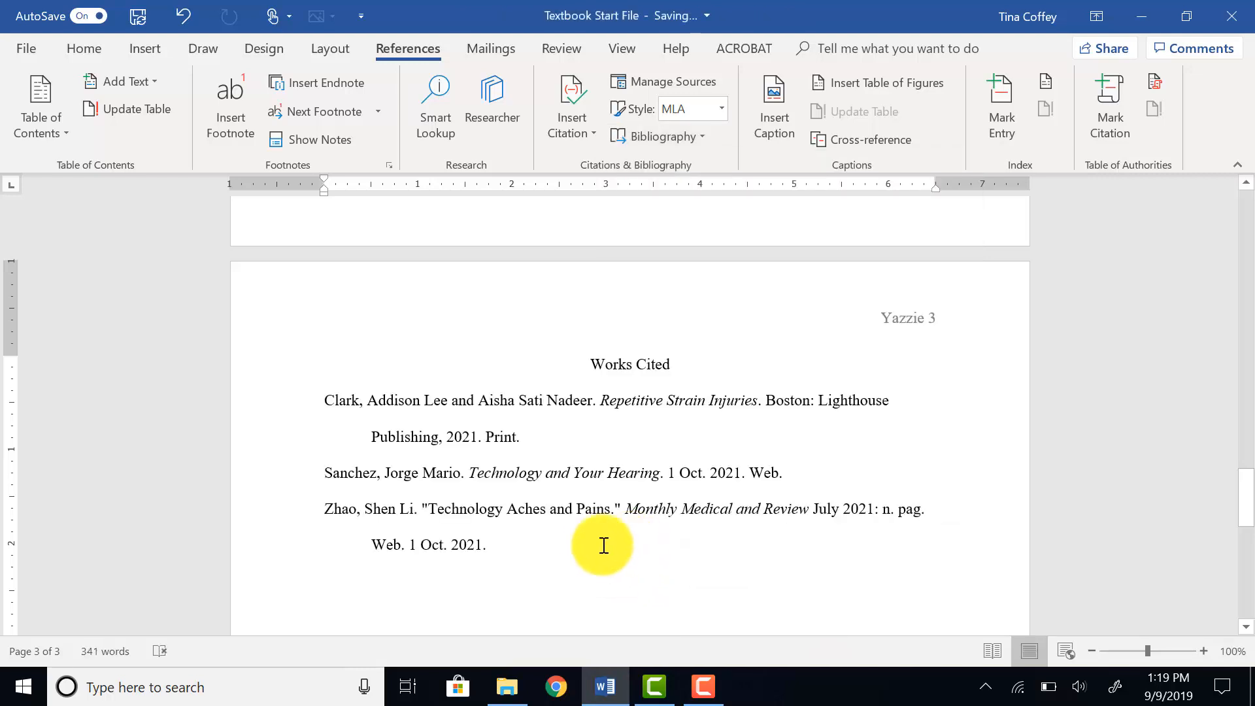